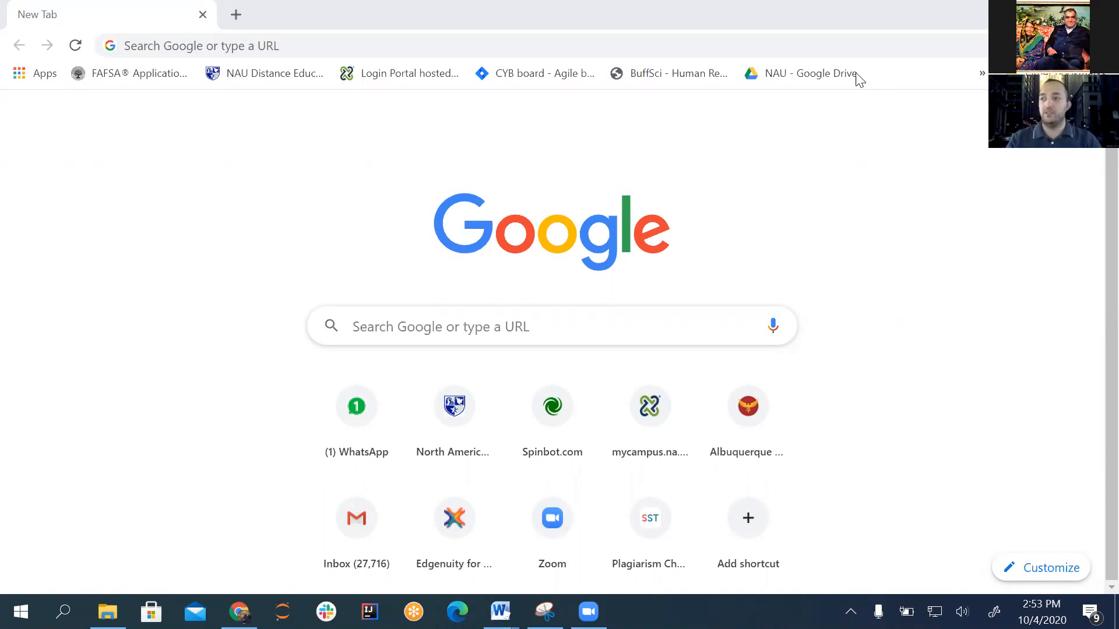
- Replace the old Google query with 'aws ec2 account' and run the search
{"action": "left_click", "coordinate": [867, 43]}
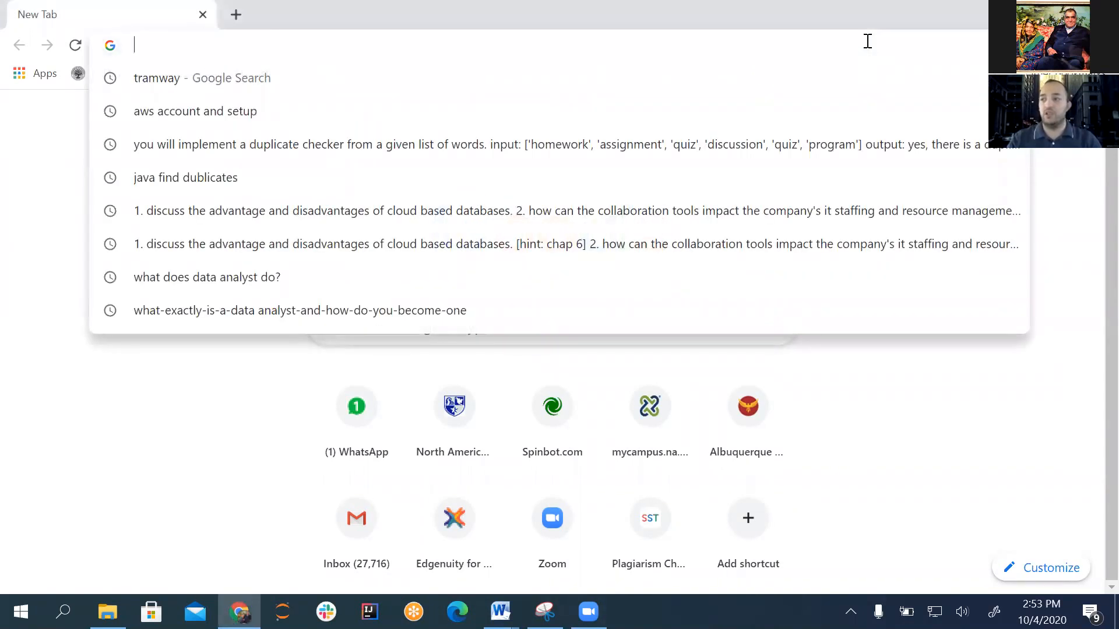
{"action": "type", "text": "a"}
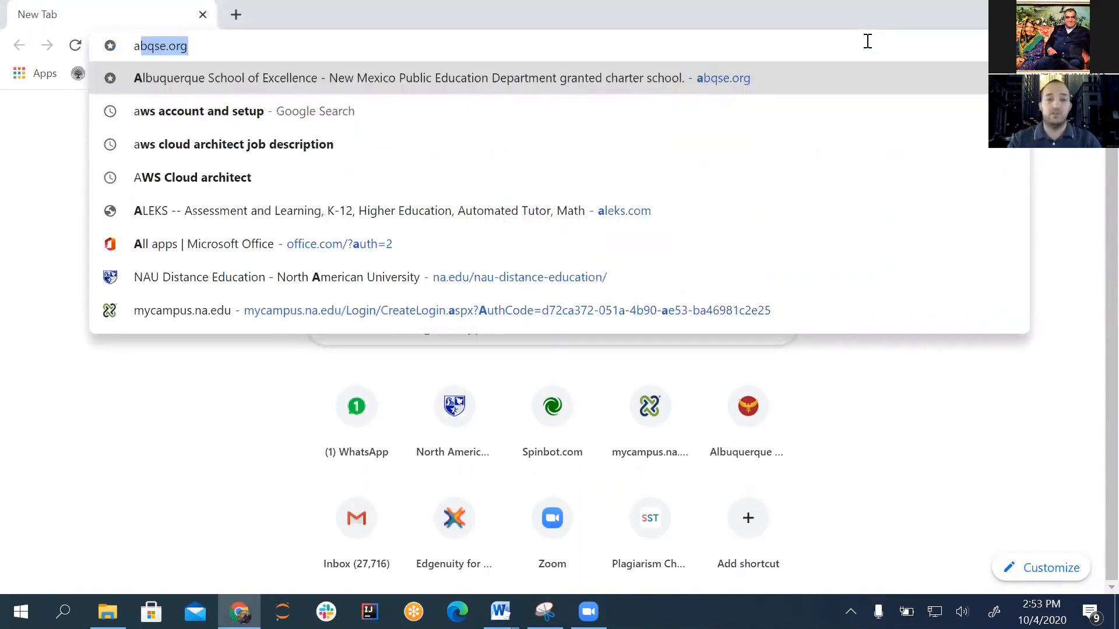
{"action": "type", "text": "ws"}
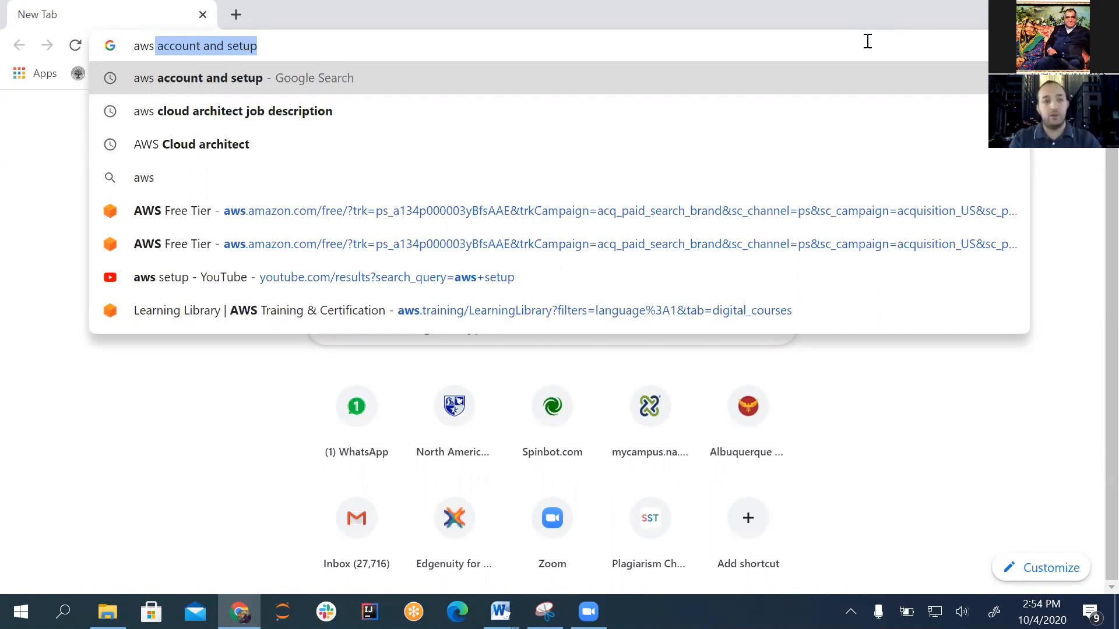
{"action": "double_click", "coordinate": [295, 40]}
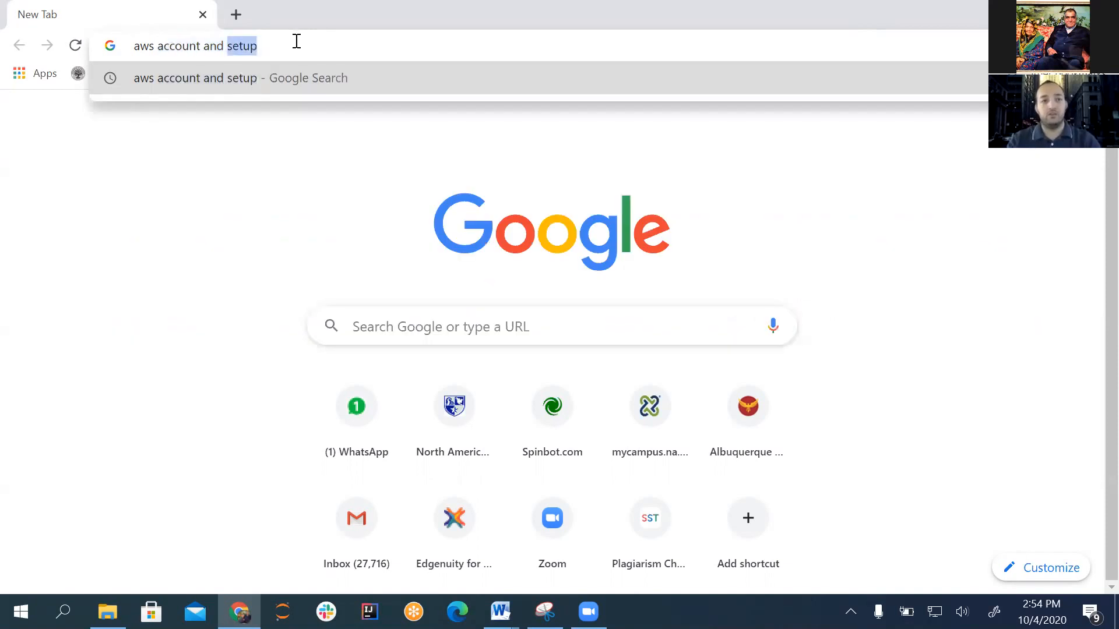
{"action": "left_click_drag", "start_coordinate": [272, 42], "coordinate": [174, 27]}
{"action": "key", "text": "ctrl+a"}
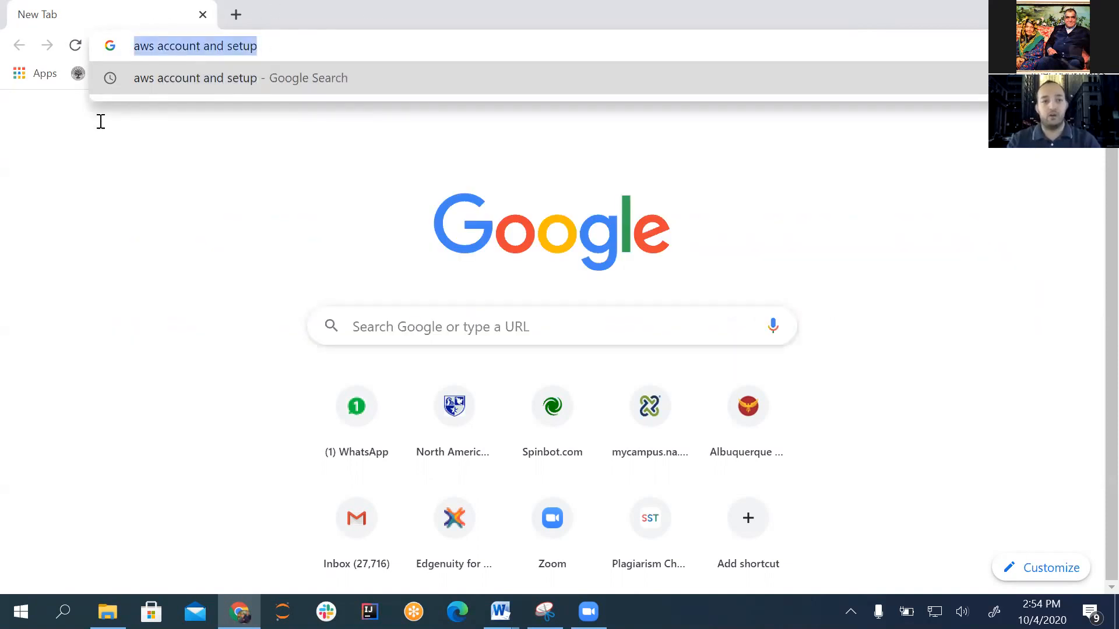
{"action": "type", "text": "aws con"}
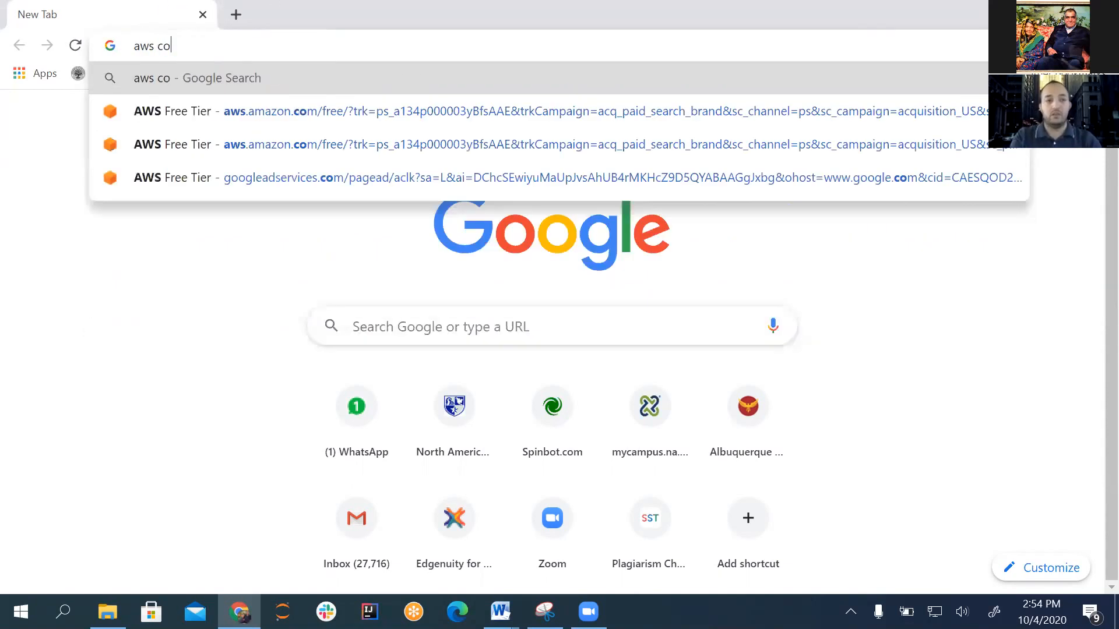
{"action": "key", "text": "BackSpace"}
{"action": "key", "text": "BackSpace"}
{"action": "key", "text": "BackSpace"}
{"action": "type", "text": "s"}
{"action": "key", "text": "BackSpace"}
{"action": "type", "text": "ec"}
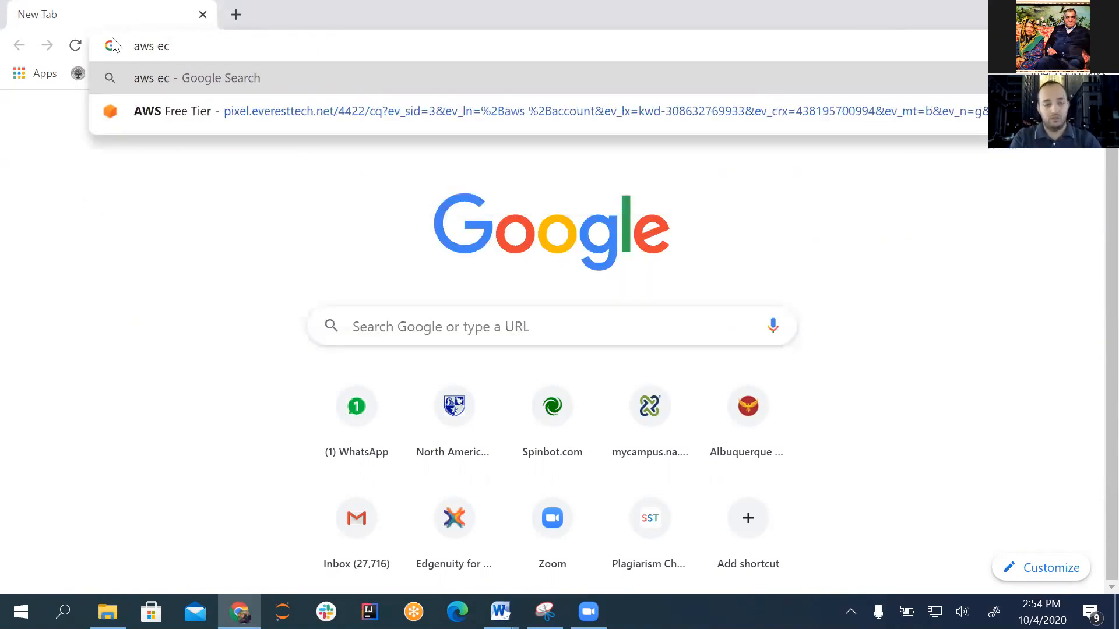
{"action": "type", "text": "2 account"}
{"action": "key", "text": "Return"}
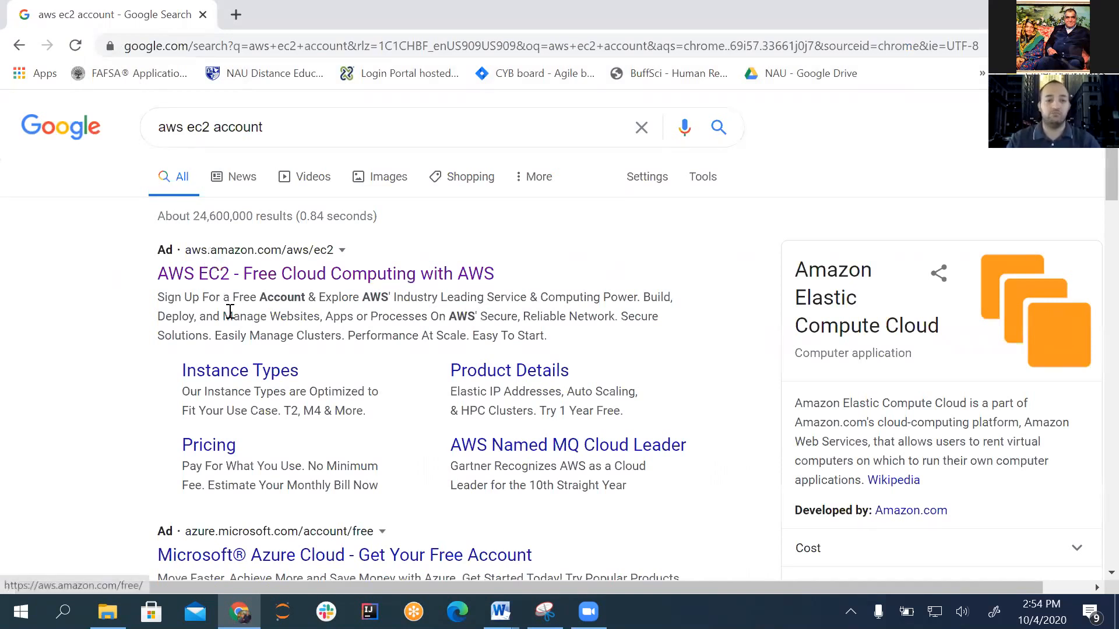
- Scroll the results and open the AWS Management Console result
{"action": "scroll", "coordinate": [231, 315], "scroll_direction": "down", "scroll_amount": 1}
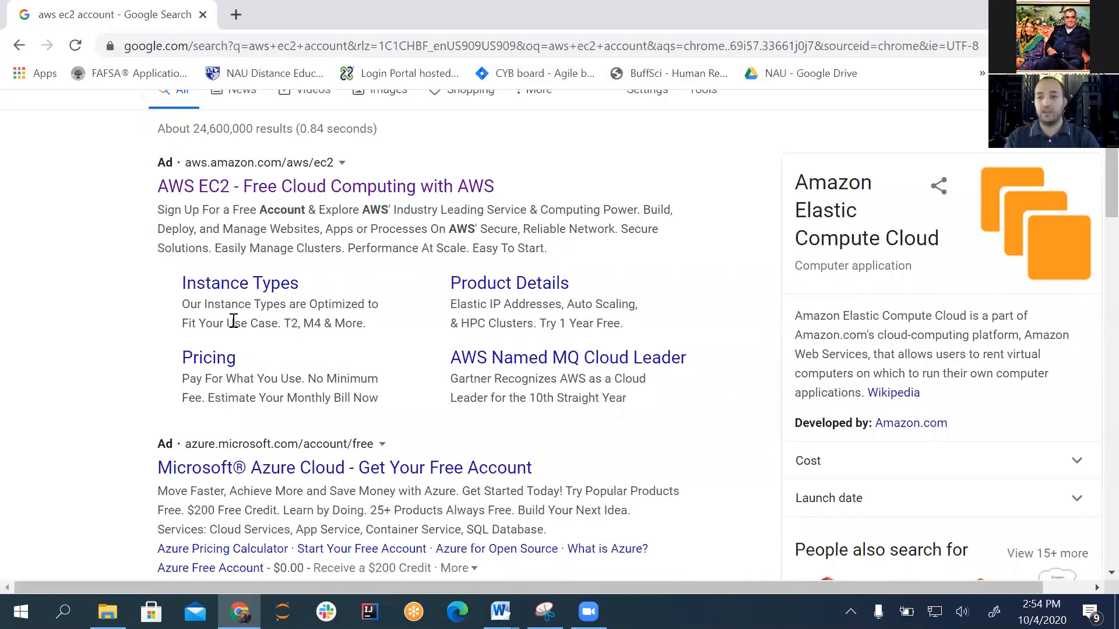
{"action": "scroll", "coordinate": [233, 321], "scroll_direction": "down", "scroll_amount": 4}
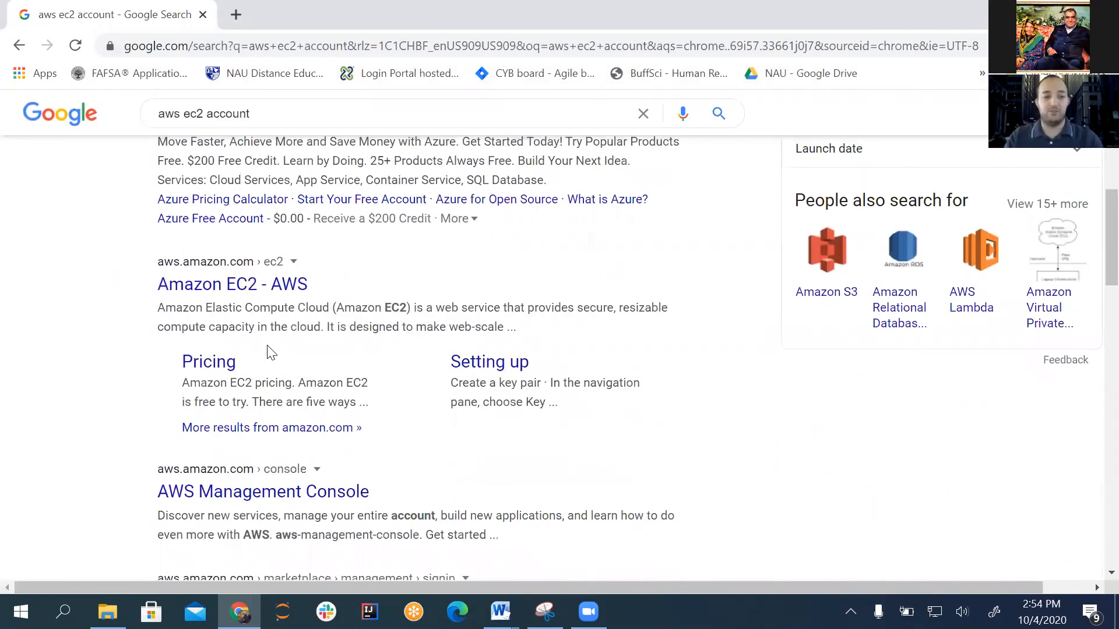
{"action": "left_click", "coordinate": [254, 495]}
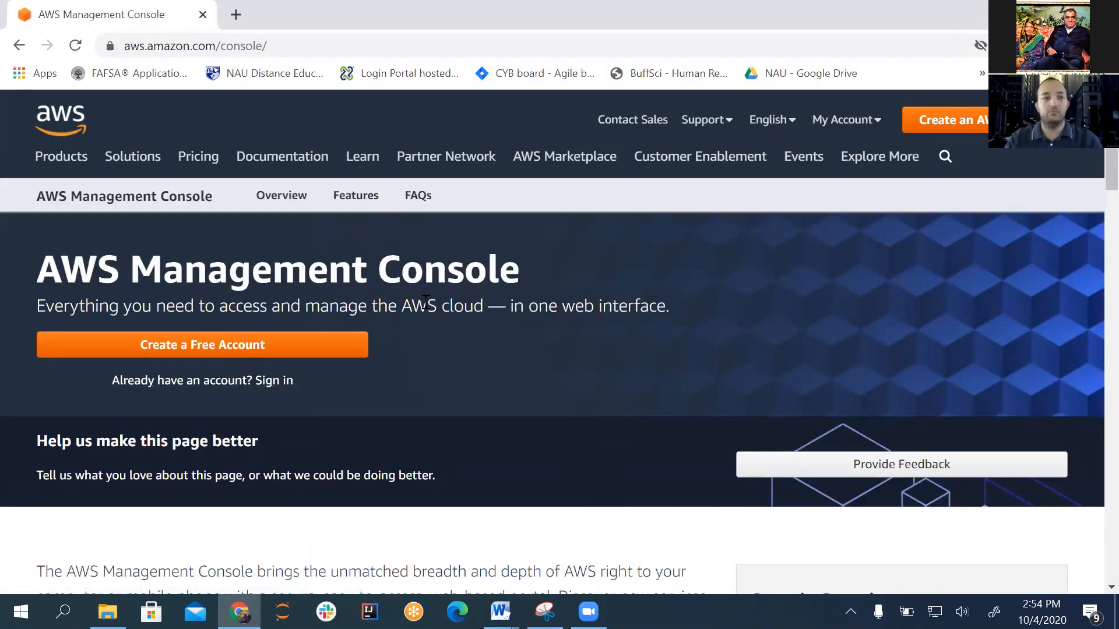
- From aws.amazon.com/console, open the 'Create an AWS Account' signup form
{"action": "left_click", "coordinate": [275, 44]}
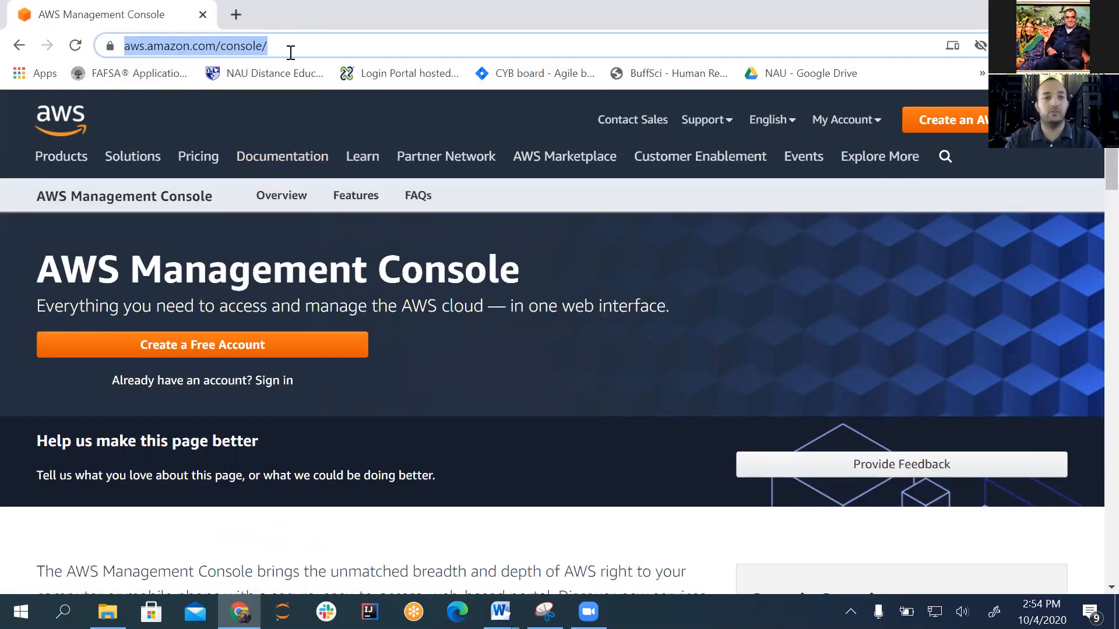
{"action": "left_click", "coordinate": [951, 121]}
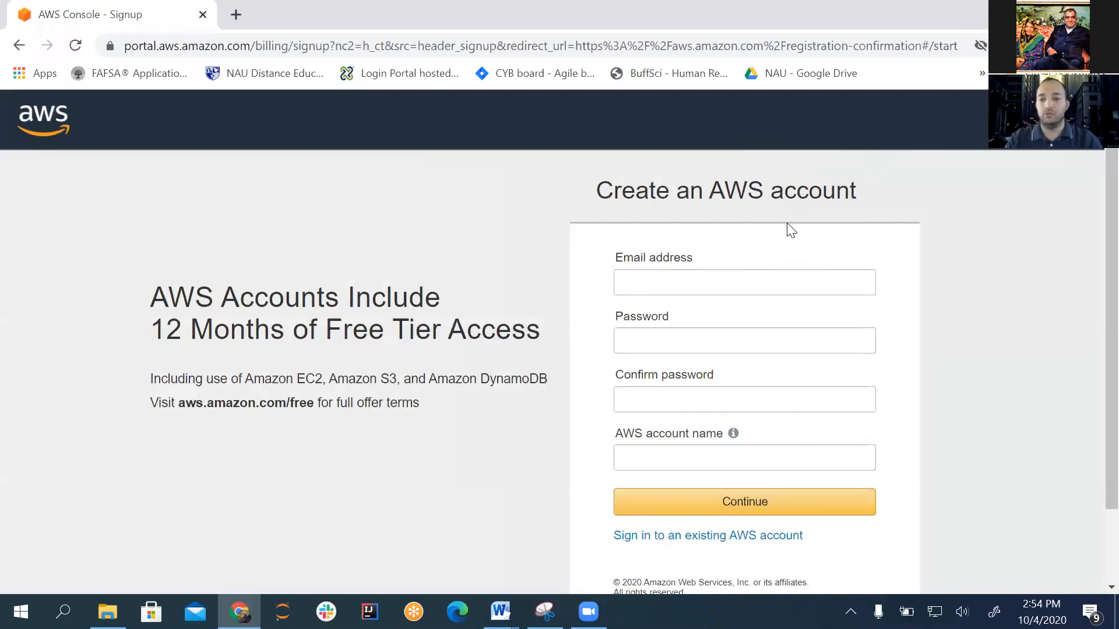
- Enter the account e-mail address in the Email address field
{"action": "left_click", "coordinate": [758, 282]}
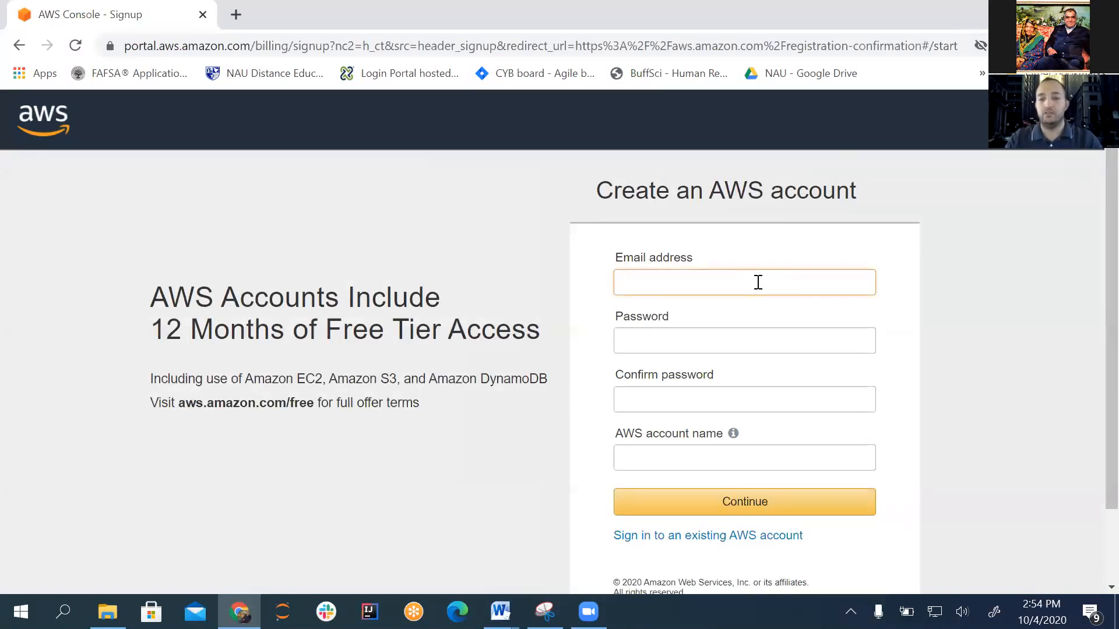
{"action": "type", "text": "sm118"}
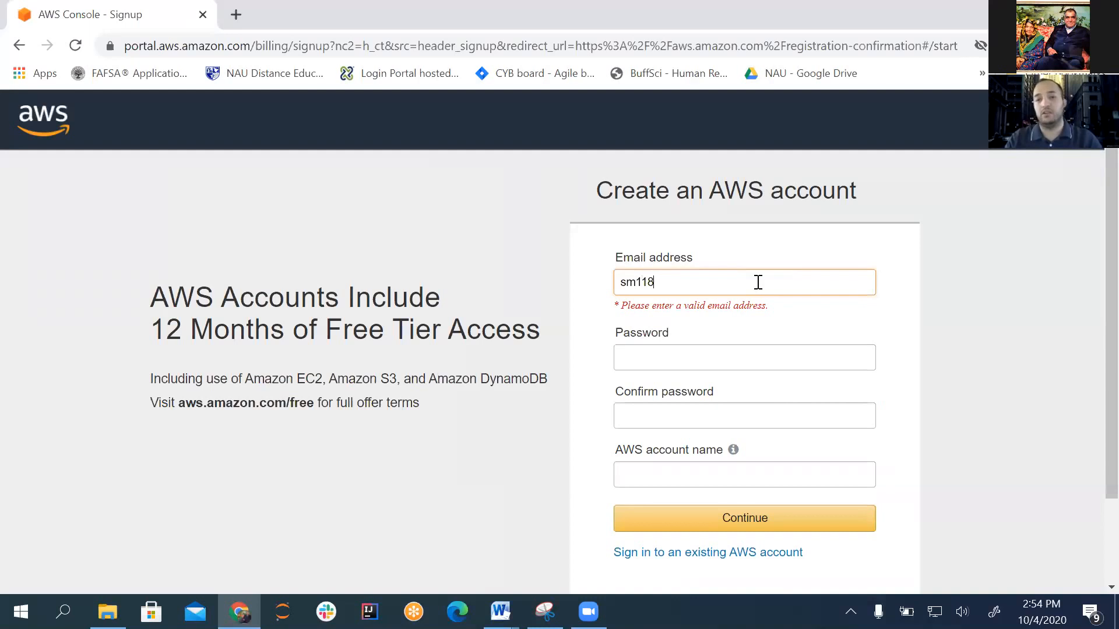
{"action": "key", "text": "BackSpace"}
{"action": "key", "text": "BackSpace"}
{"action": "key", "text": "BackSpace"}
{"action": "key", "text": "BackSpace"}
{"action": "key", "text": "BackSpace"}
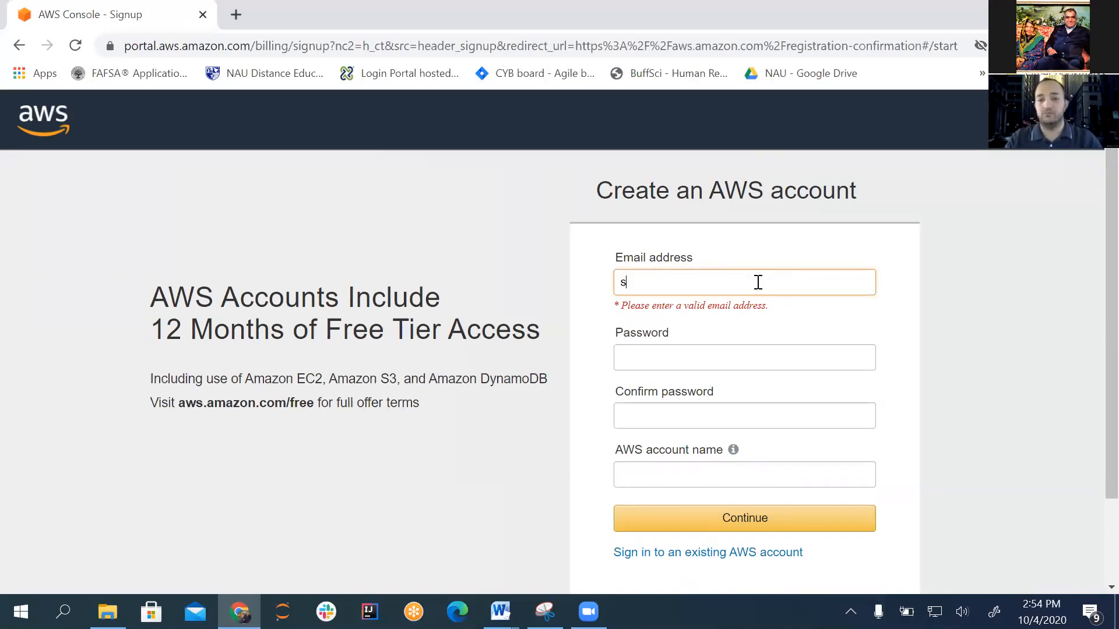
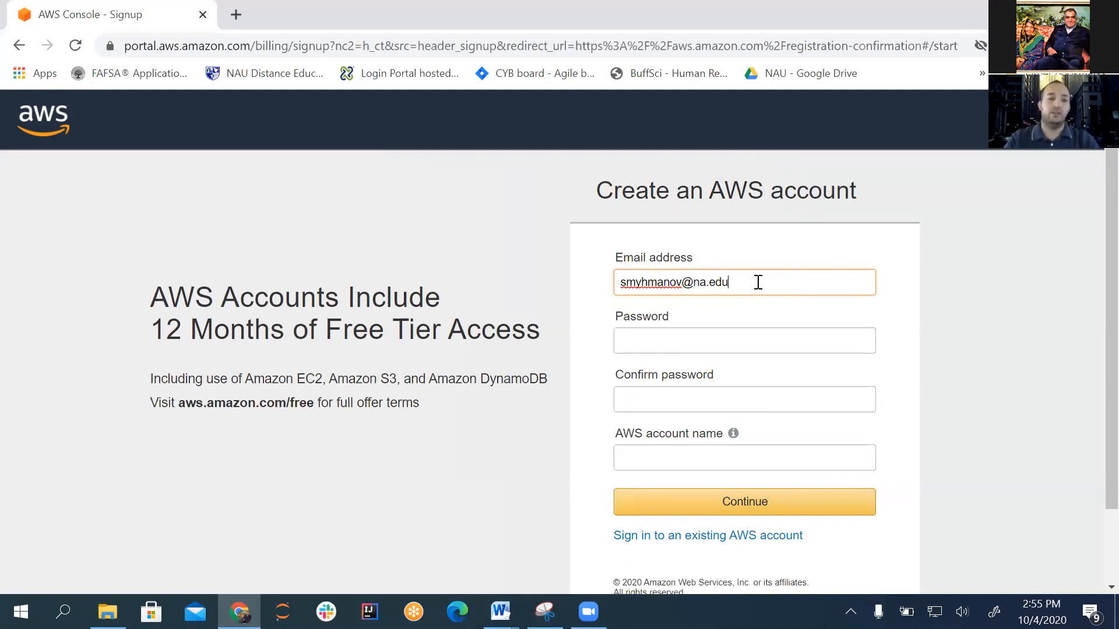
- Enter the account password in both Password and Confirm password
{"action": "left_click", "coordinate": [676, 338]}
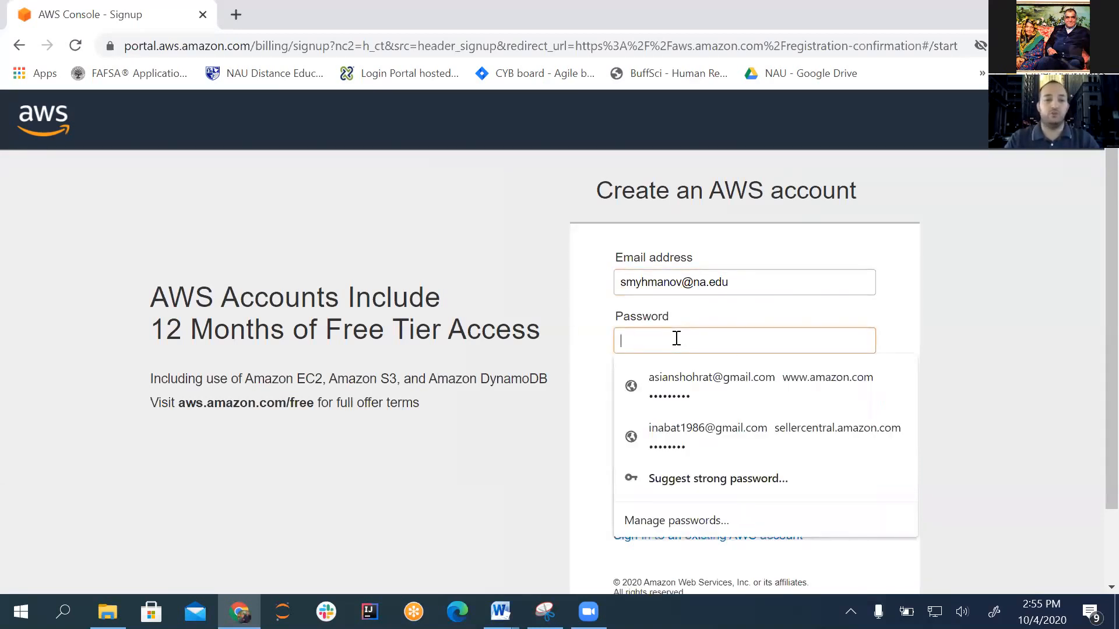
{"action": "type", "text": "•••••"}
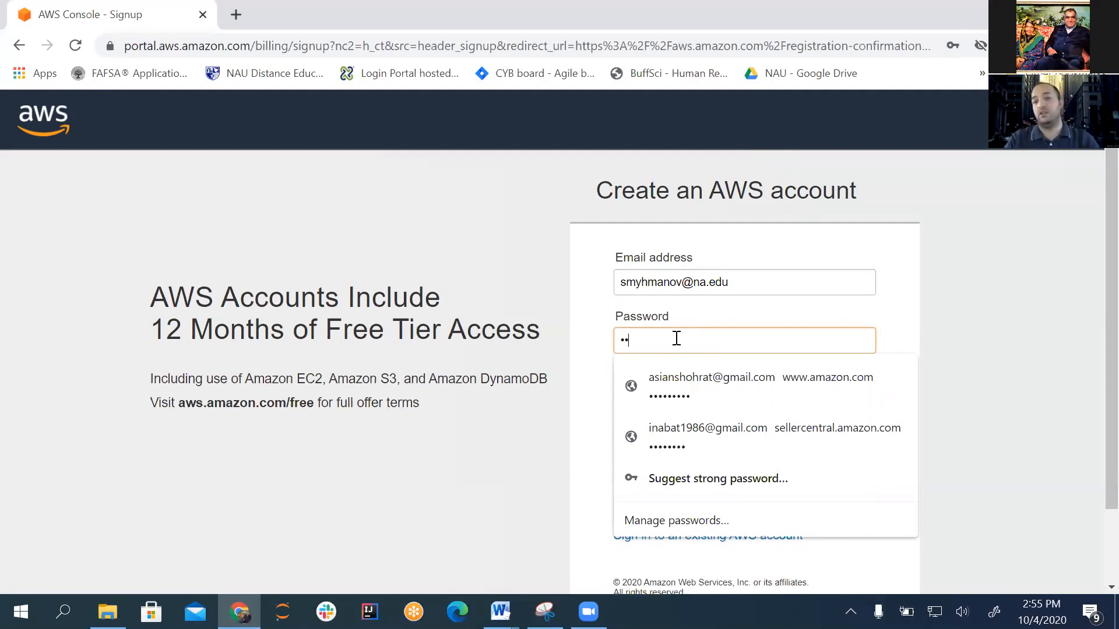
{"action": "type", "text": "••••"}
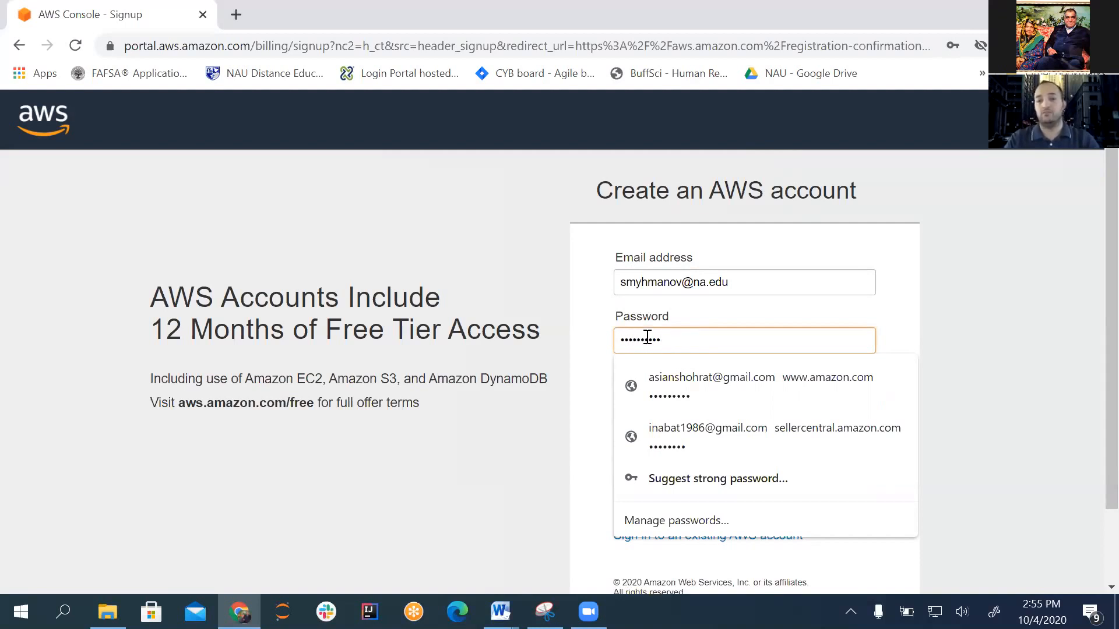
{"action": "left_click", "coordinate": [574, 321]}
{"action": "left_click", "coordinate": [646, 399]}
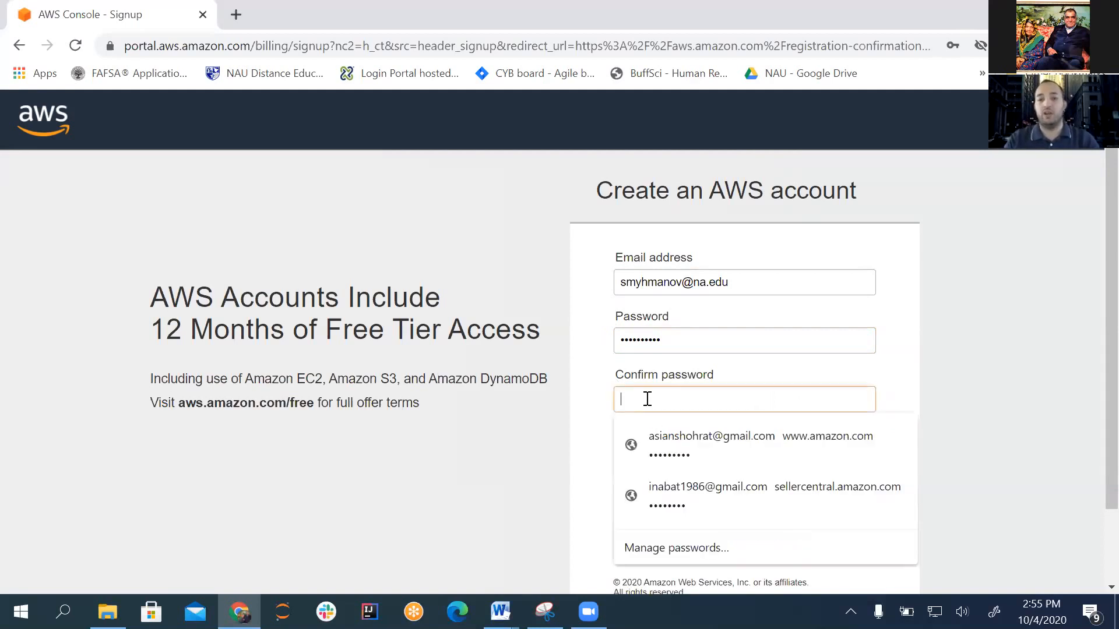
{"action": "type", "text": "••••••••"}
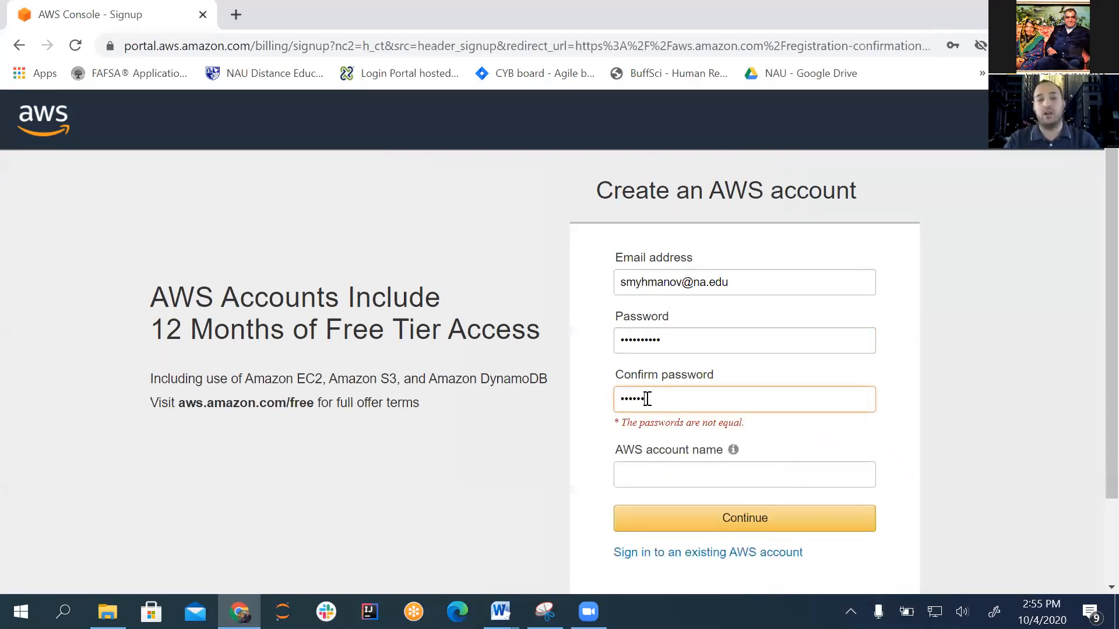
{"action": "type", "text": "••"}
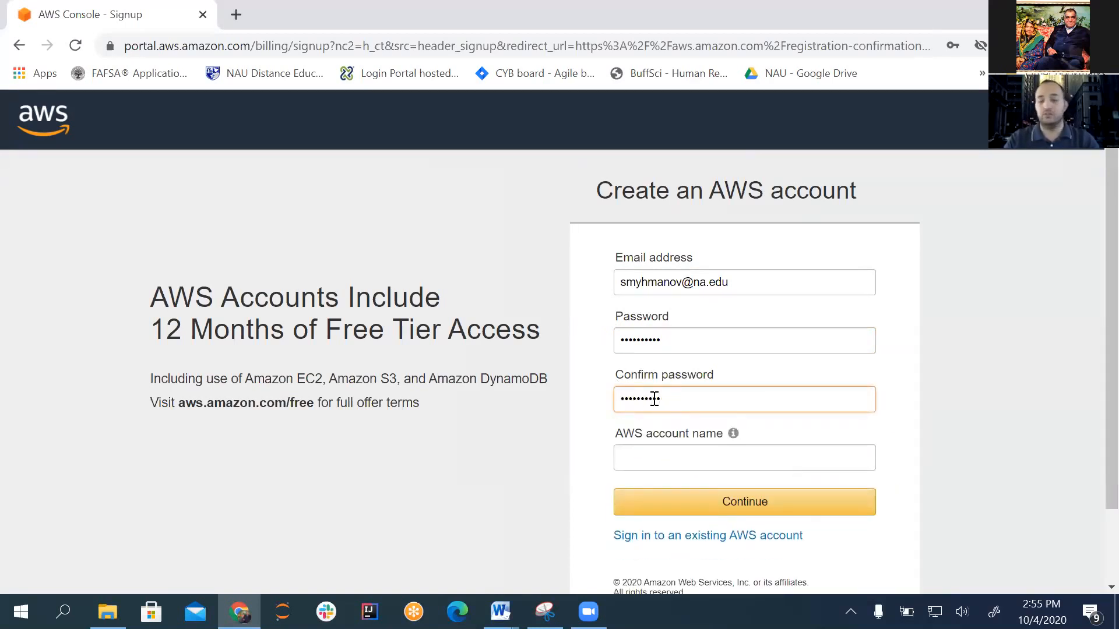
- Name the AWS account TEAM_EXPERT
{"action": "left_click", "coordinate": [653, 460]}
{"action": "type", "text": "TEAM"}
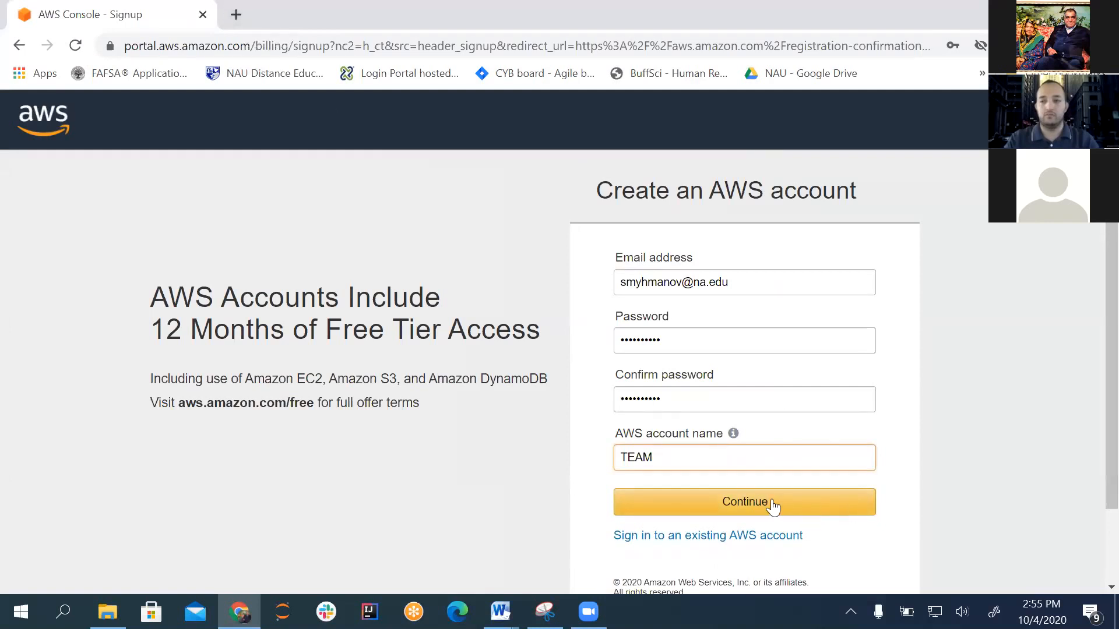
{"action": "type", "text": "Expert"}
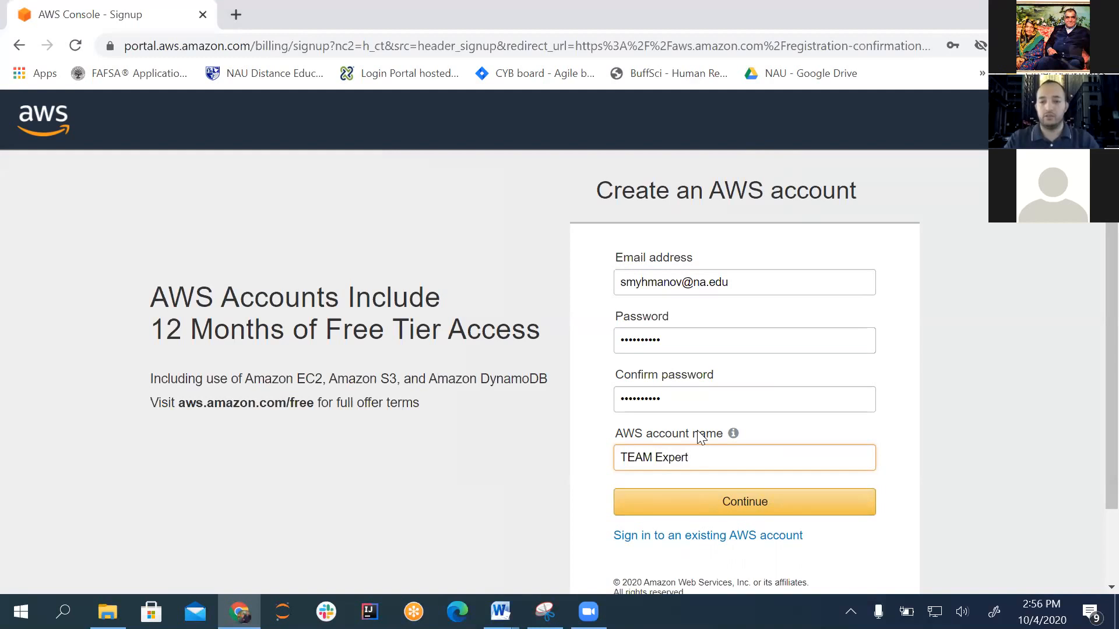
{"action": "key", "text": "BackSpace"}
{"action": "key", "text": "BackSpace"}
{"action": "key", "text": "BackSpace"}
{"action": "key", "text": "BackSpace"}
{"action": "key", "text": "BackSpace"}
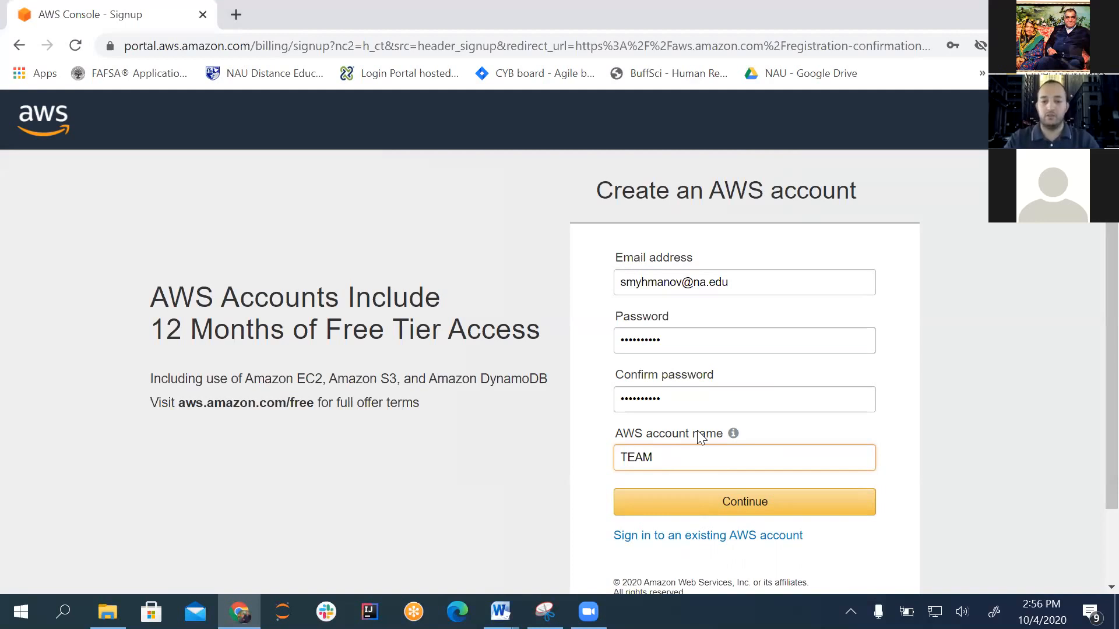
{"action": "type", "text": "EXPERT"}
- Submit the signup details and answer the security check captcha
{"action": "left_click", "coordinate": [698, 502]}
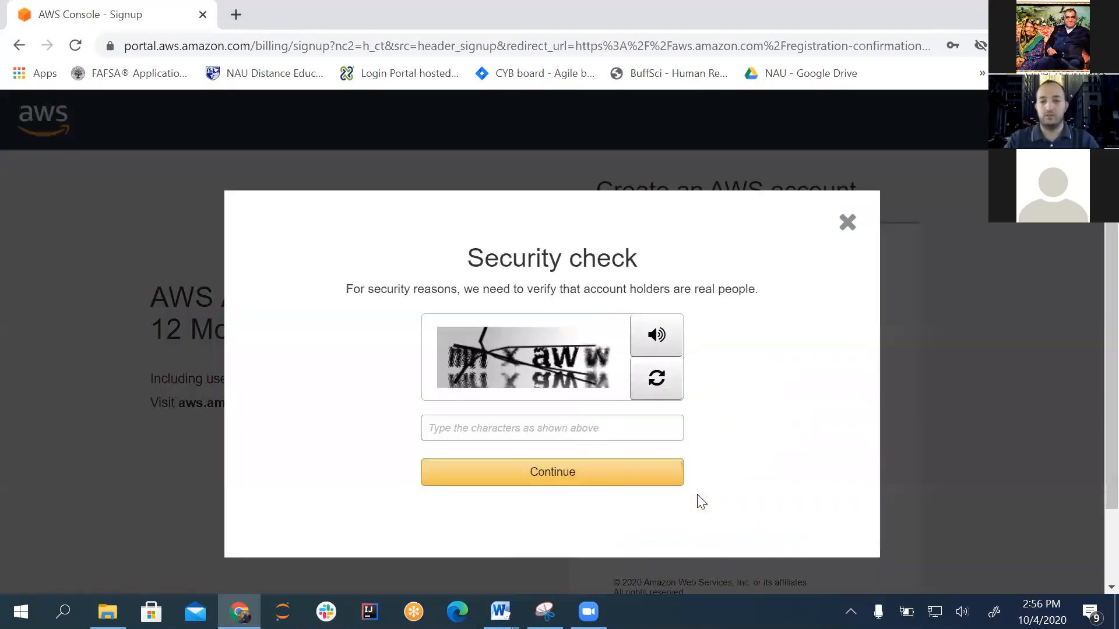
{"action": "left_click", "coordinate": [538, 427]}
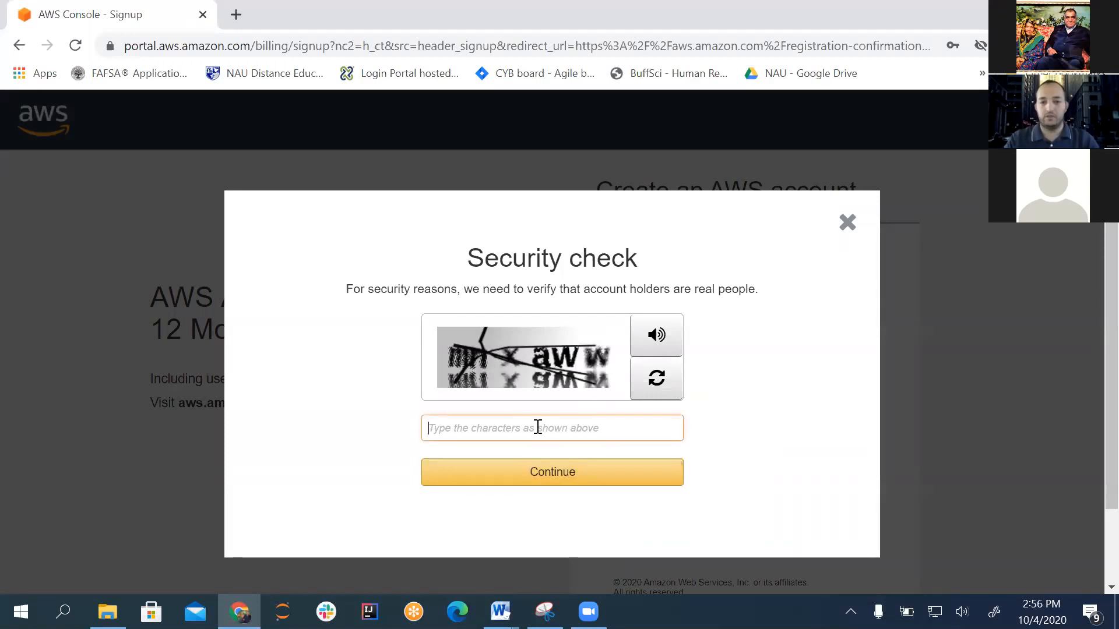
{"action": "type", "text": "mnxaww"}
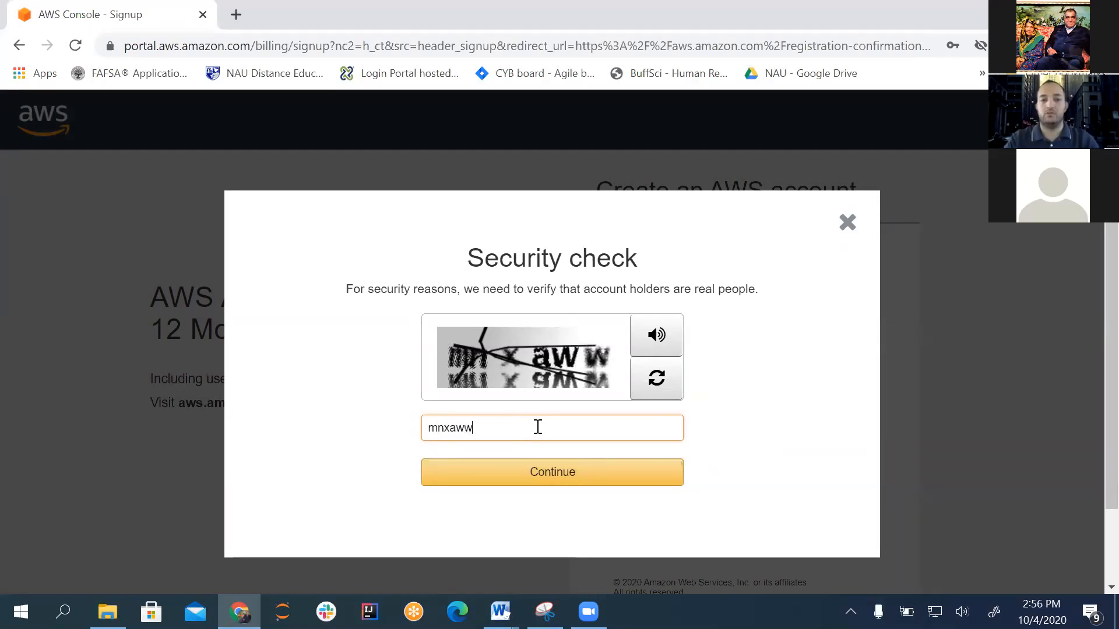
{"action": "left_click", "coordinate": [536, 471]}
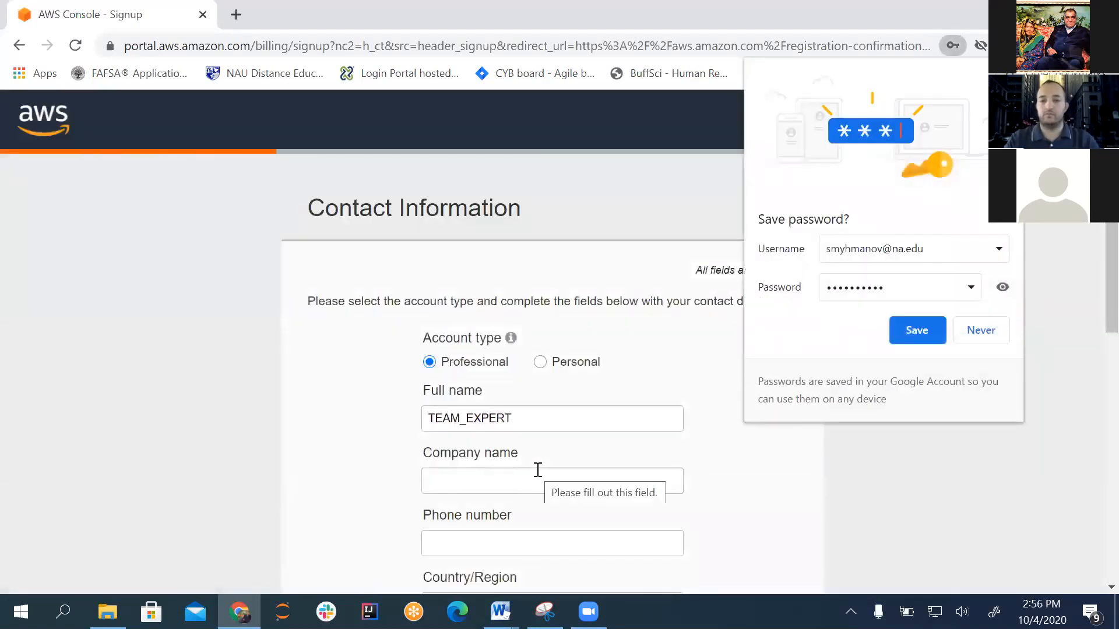
- Save the login in Chrome, choose Personal, and autofill phone, state and postal code
{"action": "left_click", "coordinate": [916, 330]}
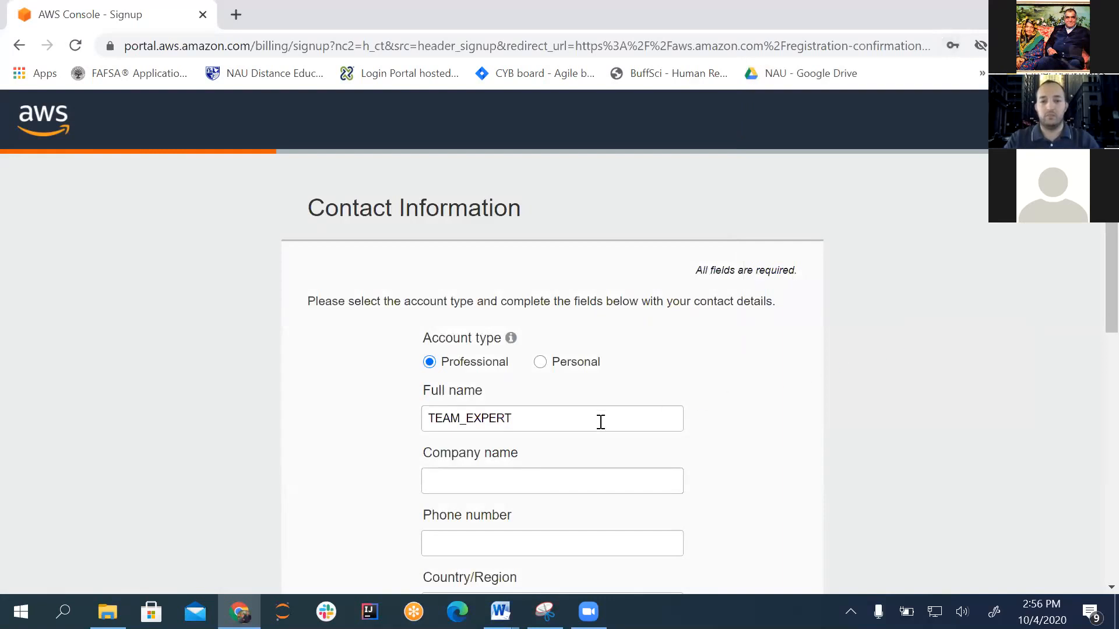
{"action": "left_click", "coordinate": [540, 363]}
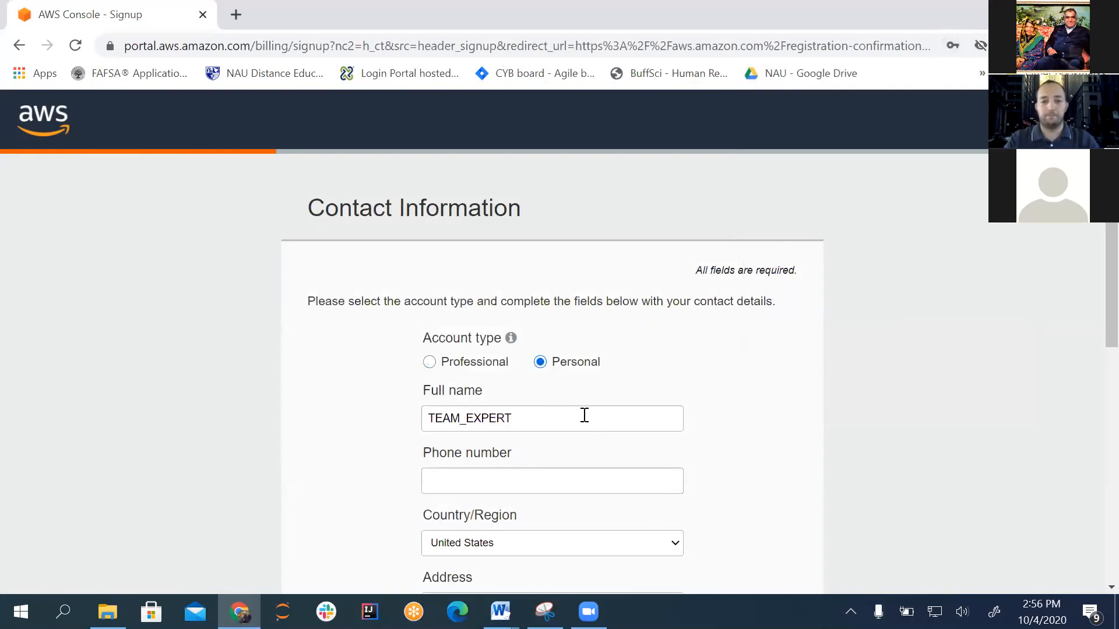
{"action": "scroll", "coordinate": [585, 415], "scroll_direction": "down", "scroll_amount": 3}
{"action": "left_click", "coordinate": [547, 299]}
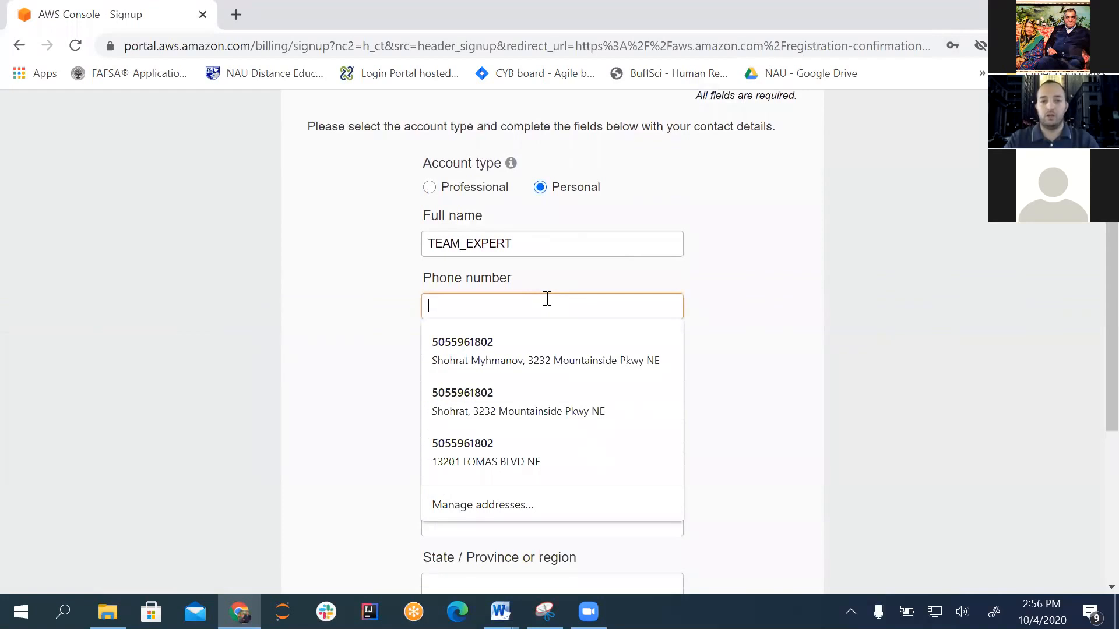
{"action": "left_click", "coordinate": [493, 344]}
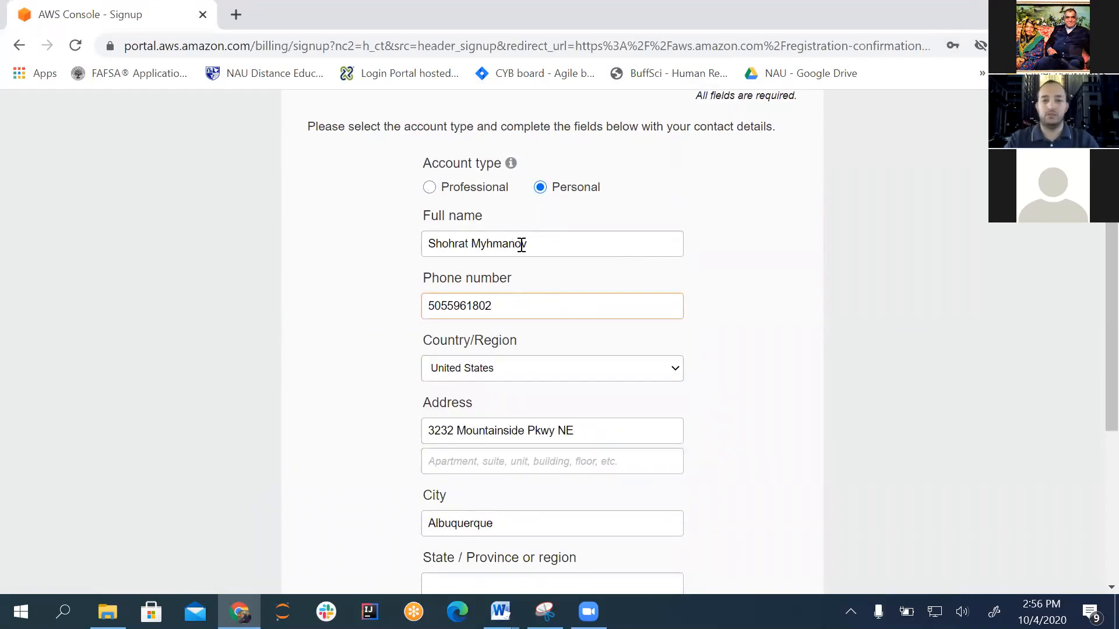
{"action": "scroll", "coordinate": [568, 402], "scroll_direction": "down", "scroll_amount": 5}
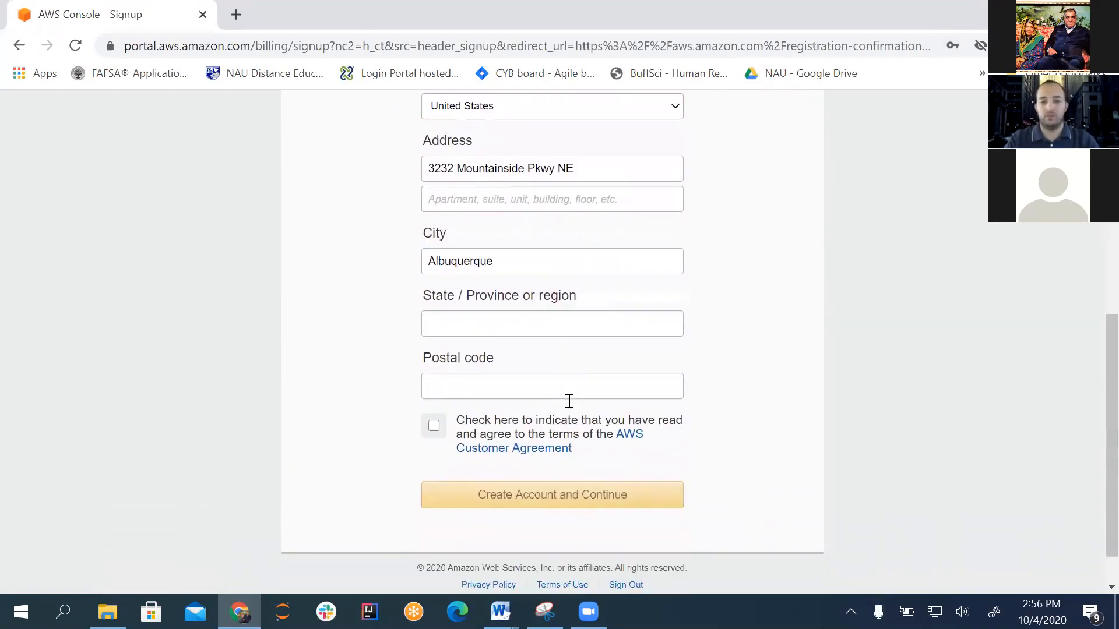
{"action": "scroll", "coordinate": [570, 401], "scroll_direction": "down", "scroll_amount": 1}
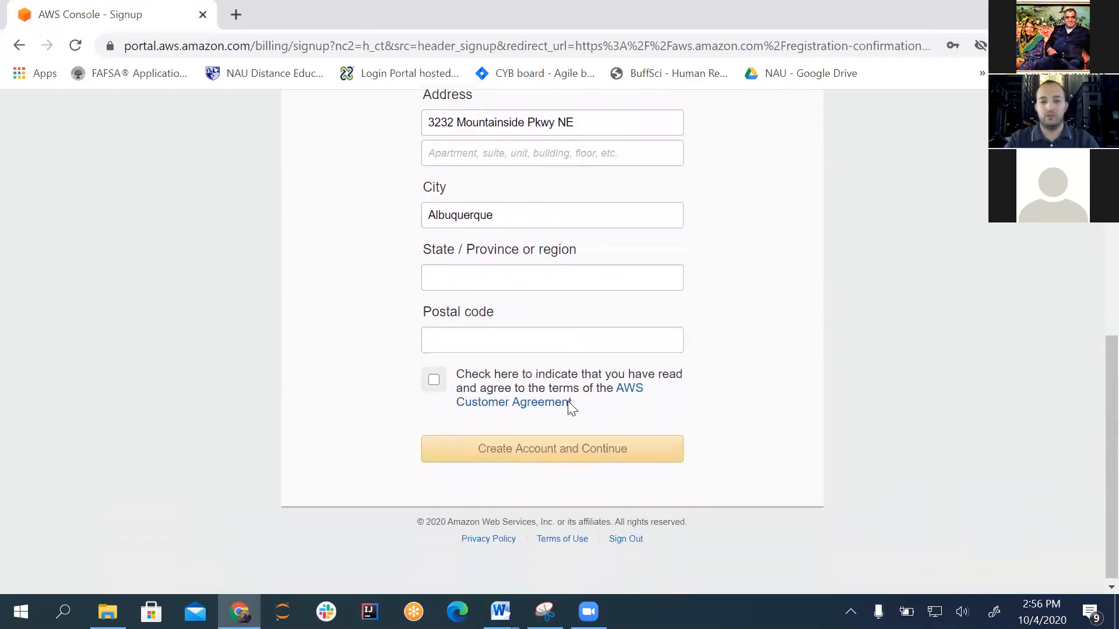
{"action": "left_click", "coordinate": [561, 275]}
{"action": "left_click", "coordinate": [521, 308]}
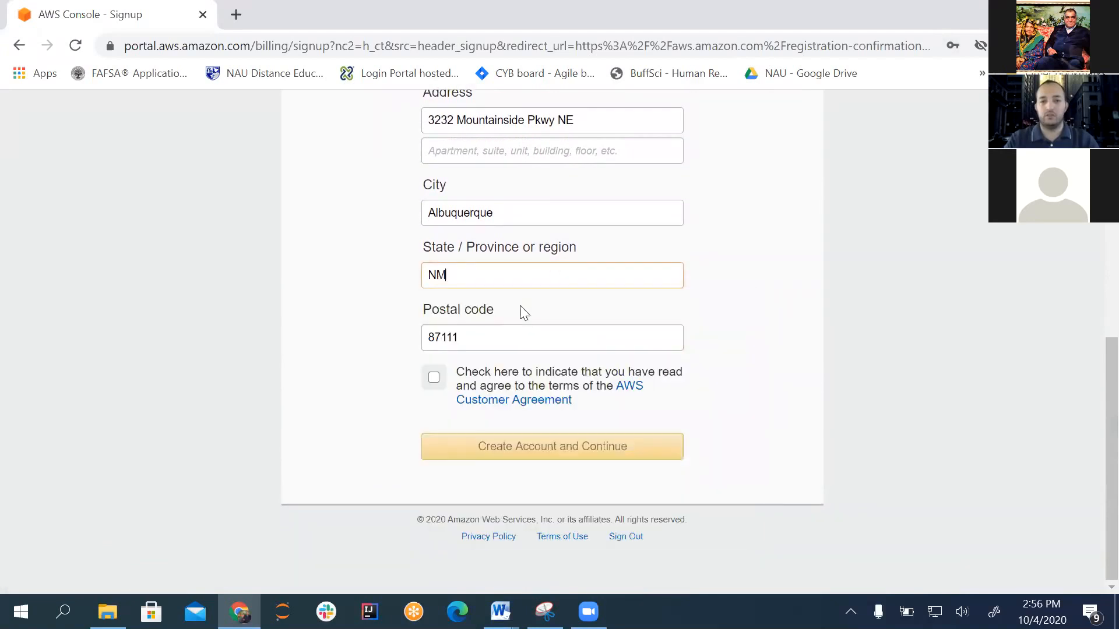
- Accept the AWS Customer Agreement and create the account
{"action": "left_click", "coordinate": [434, 378]}
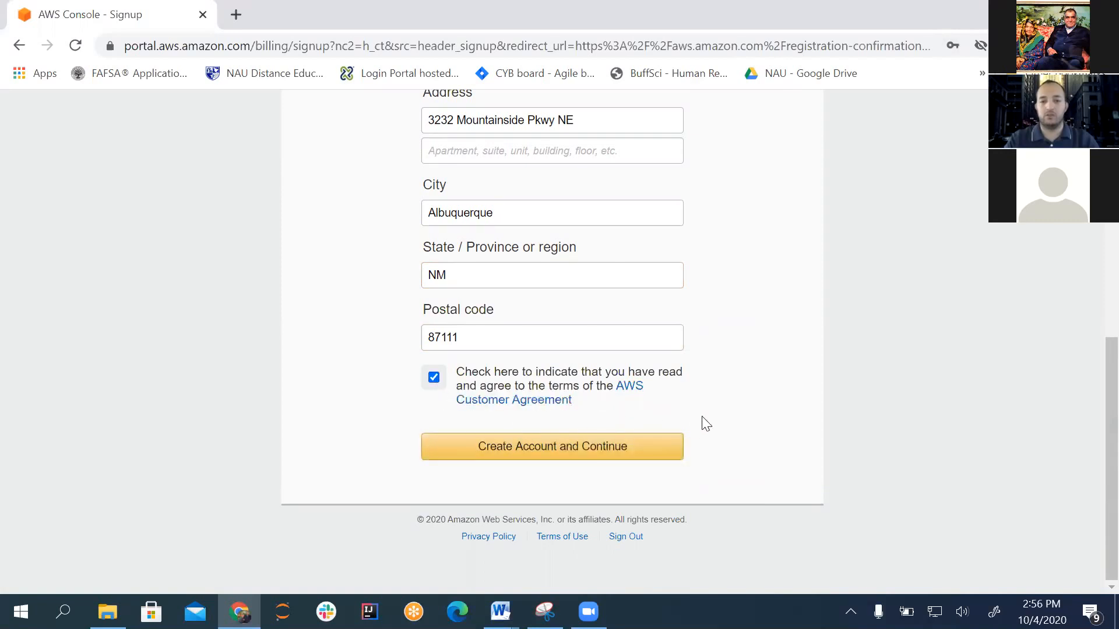
{"action": "scroll", "coordinate": [716, 423], "scroll_direction": "up", "scroll_amount": 3}
{"action": "scroll", "coordinate": [717, 422], "scroll_direction": "down", "scroll_amount": 1}
{"action": "scroll", "coordinate": [716, 422], "scroll_direction": "up", "scroll_amount": 4}
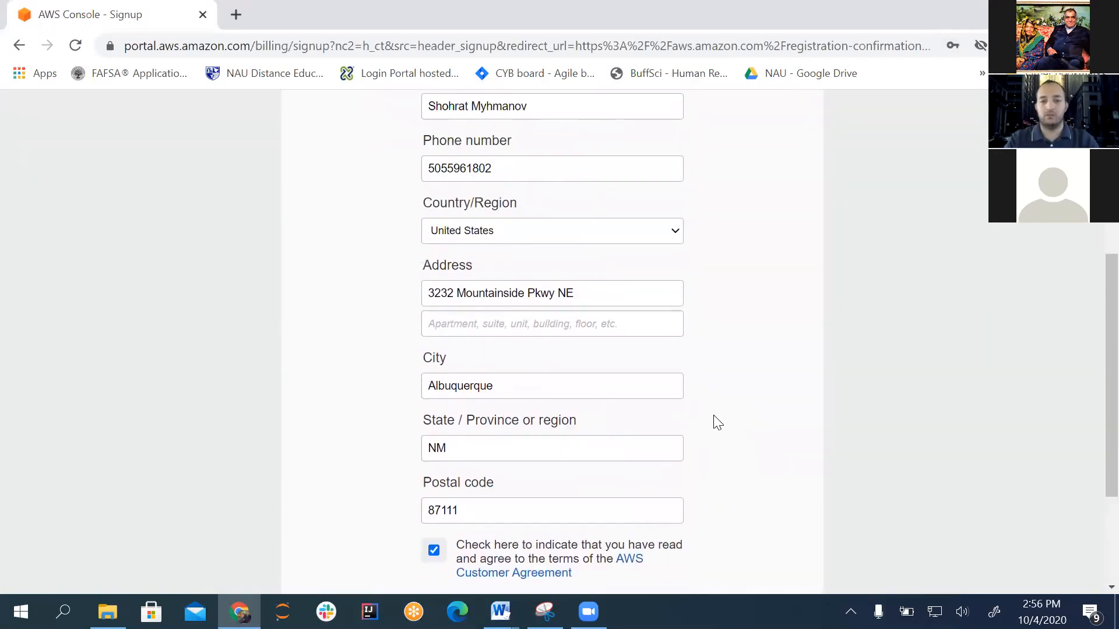
{"action": "scroll", "coordinate": [482, 380], "scroll_direction": "down", "scroll_amount": 3}
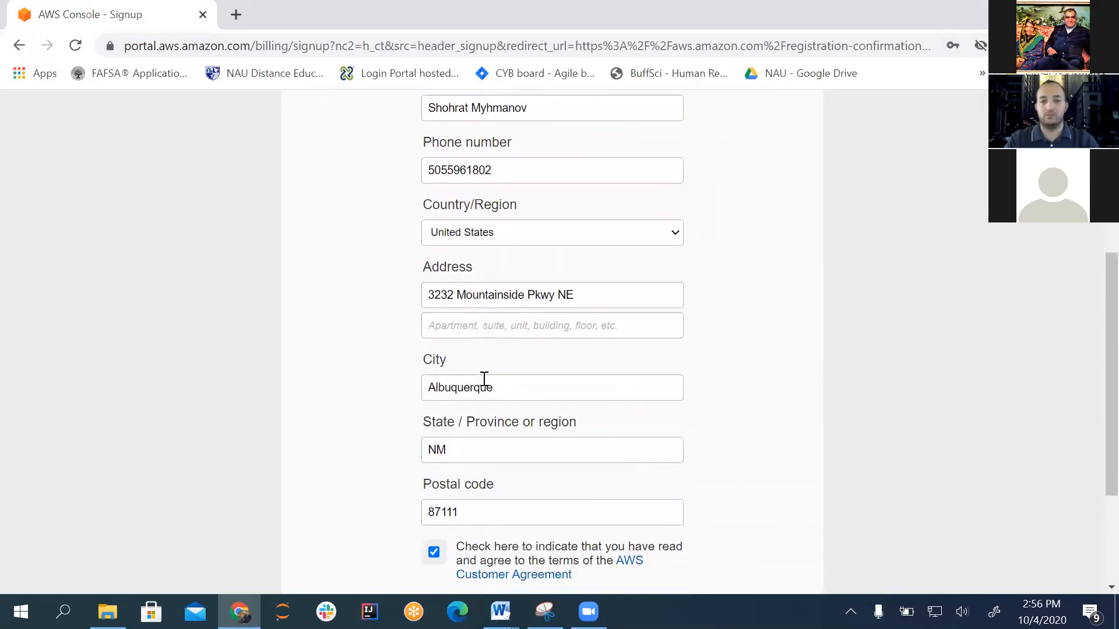
{"action": "scroll", "coordinate": [473, 358], "scroll_direction": "down", "scroll_amount": 3}
{"action": "left_click", "coordinate": [498, 448]}
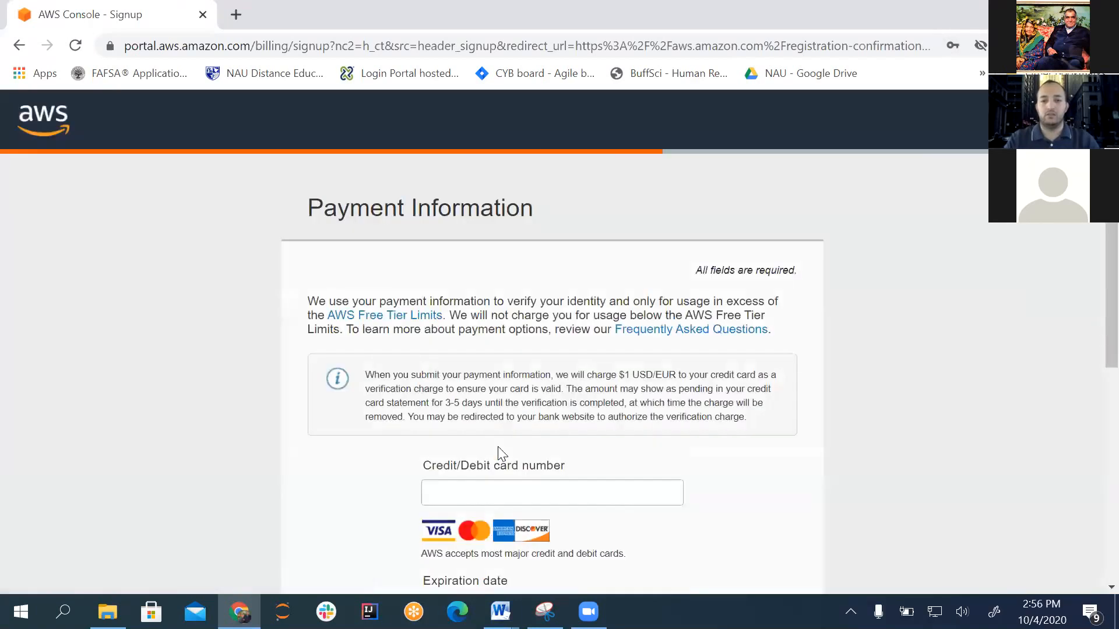
- Fill in the saved Amex card and confirm it with its security code
{"action": "left_click", "coordinate": [515, 486]}
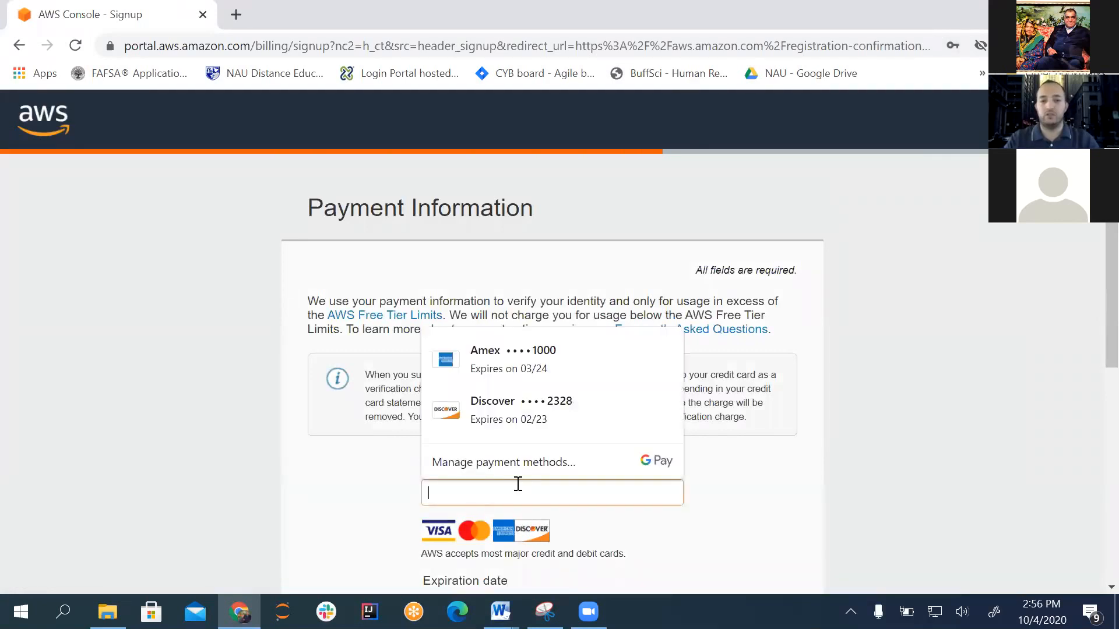
{"action": "left_click", "coordinate": [561, 360]}
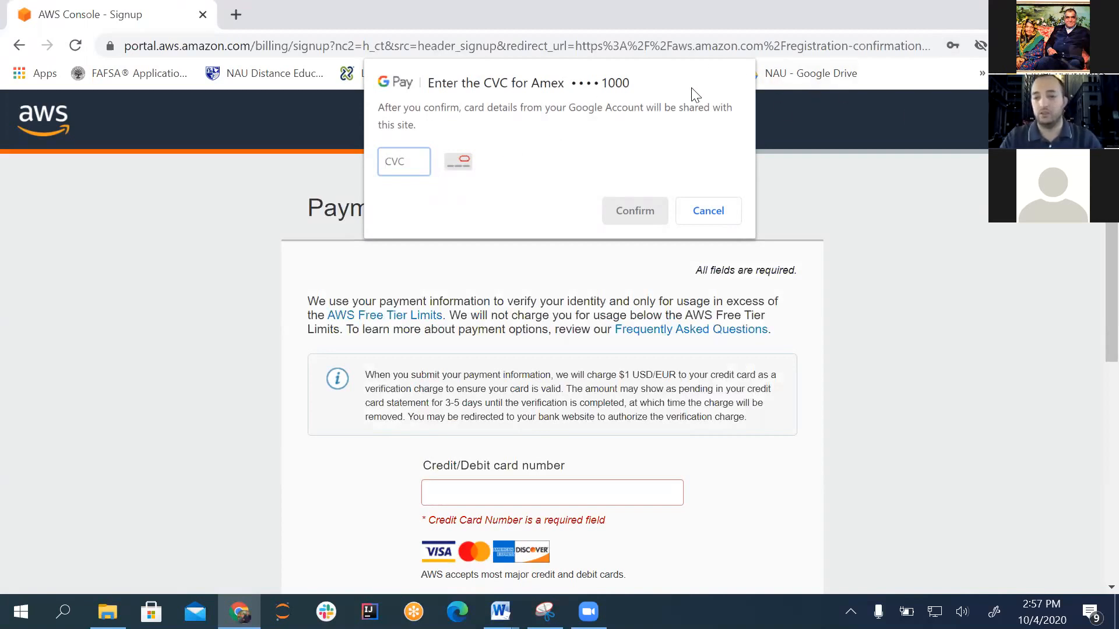
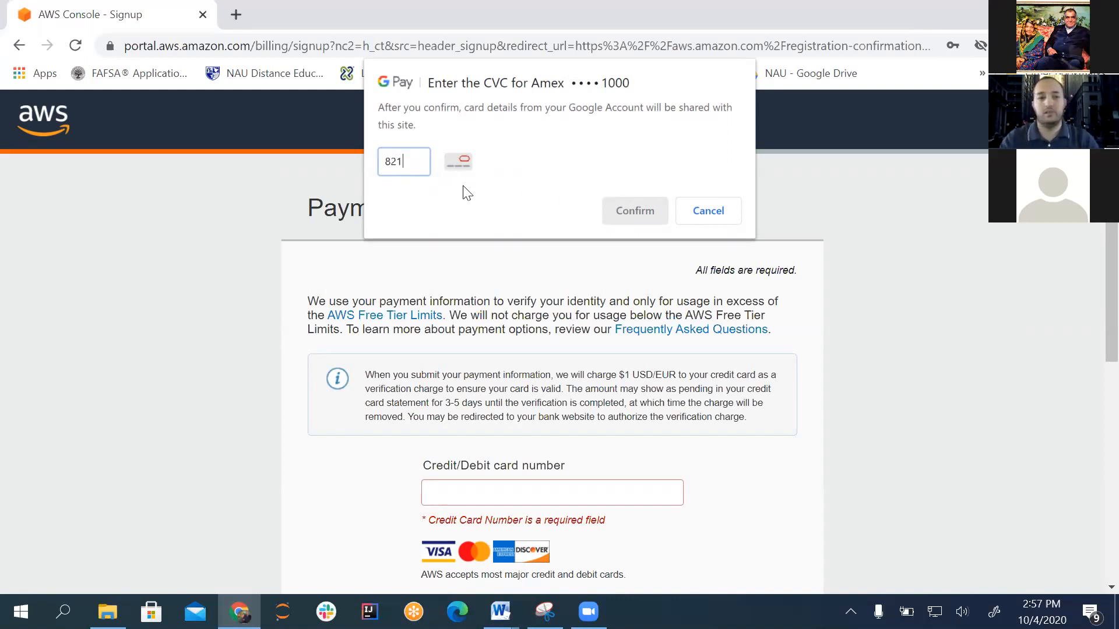
{"action": "key", "text": "BackSpace"}
{"action": "key", "text": "BackSpace"}
{"action": "key", "text": "BackSpace"}
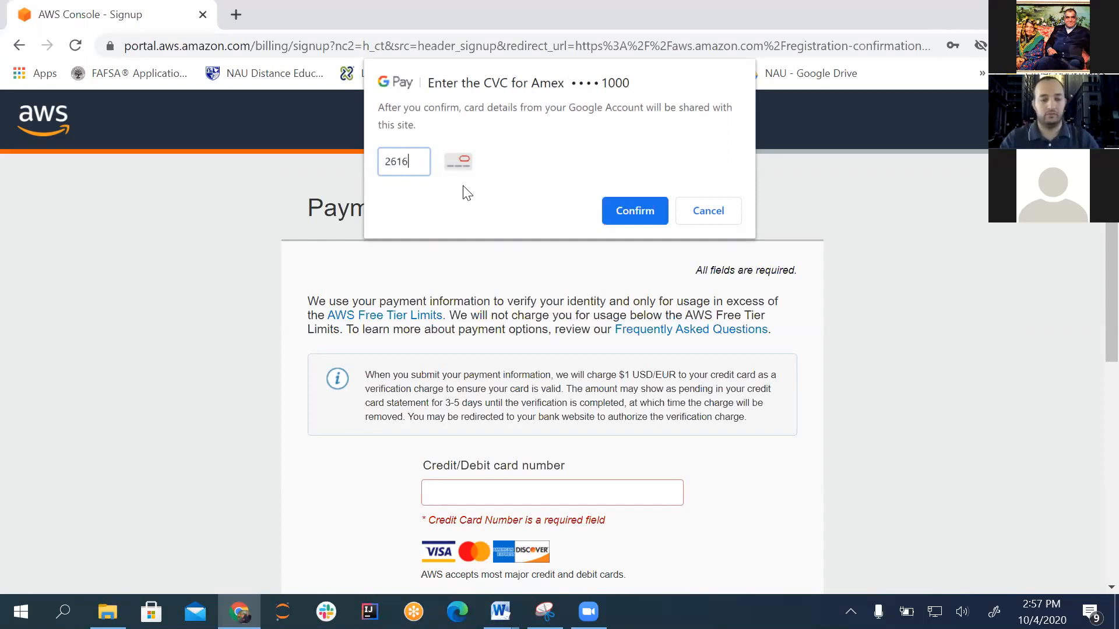
{"action": "left_click", "coordinate": [634, 213]}
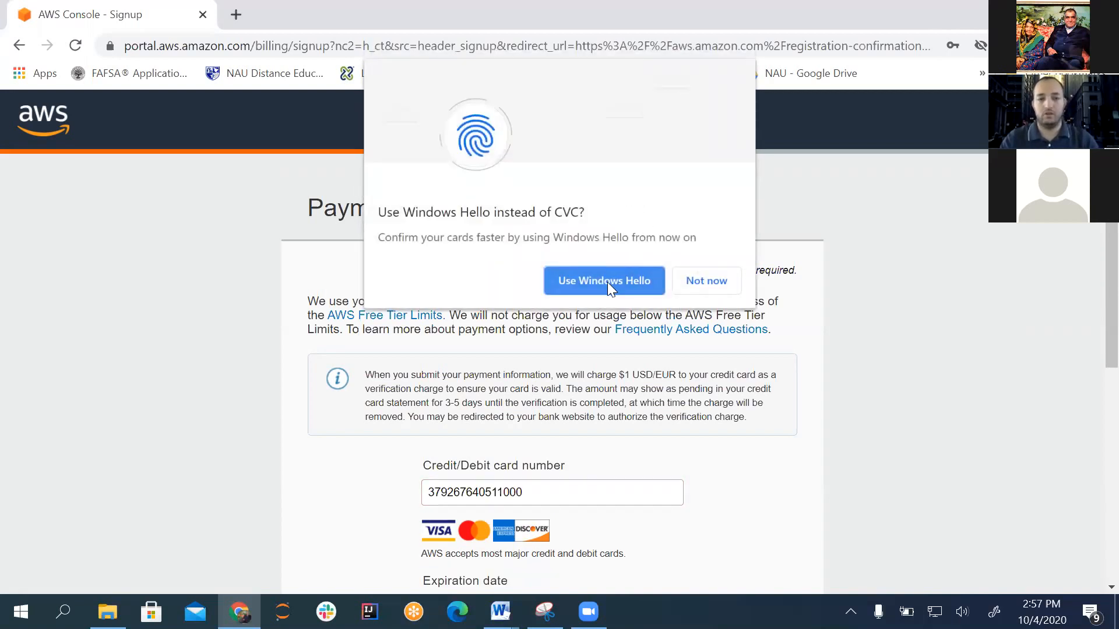
- Decline Windows Hello and submit the card with Verify and Add
{"action": "left_click", "coordinate": [705, 283]}
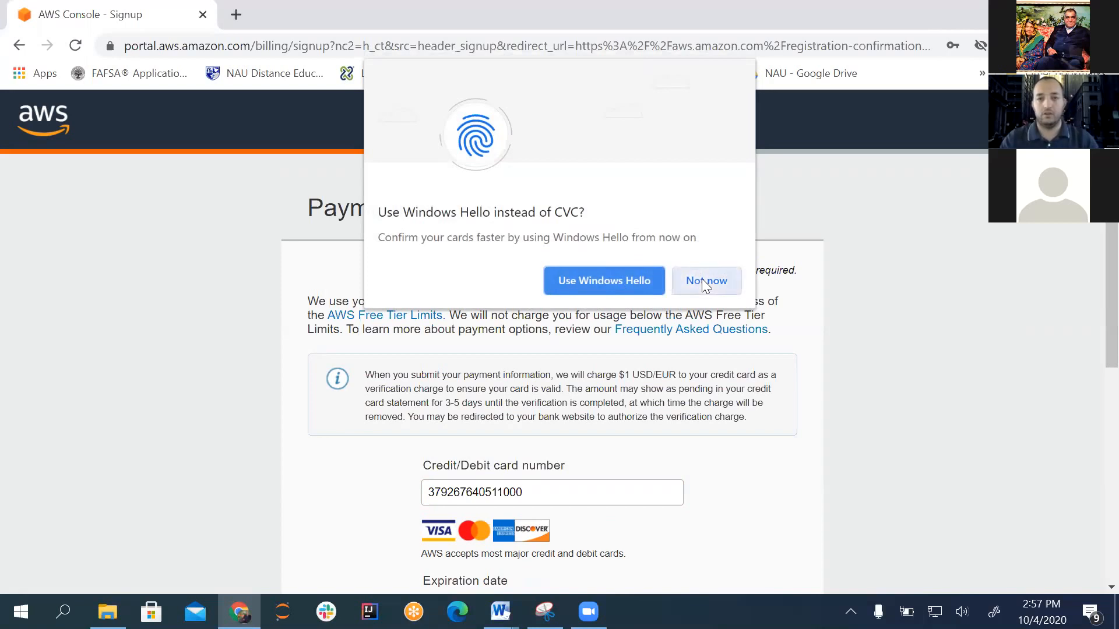
{"action": "scroll", "coordinate": [623, 356], "scroll_direction": "down", "scroll_amount": 7}
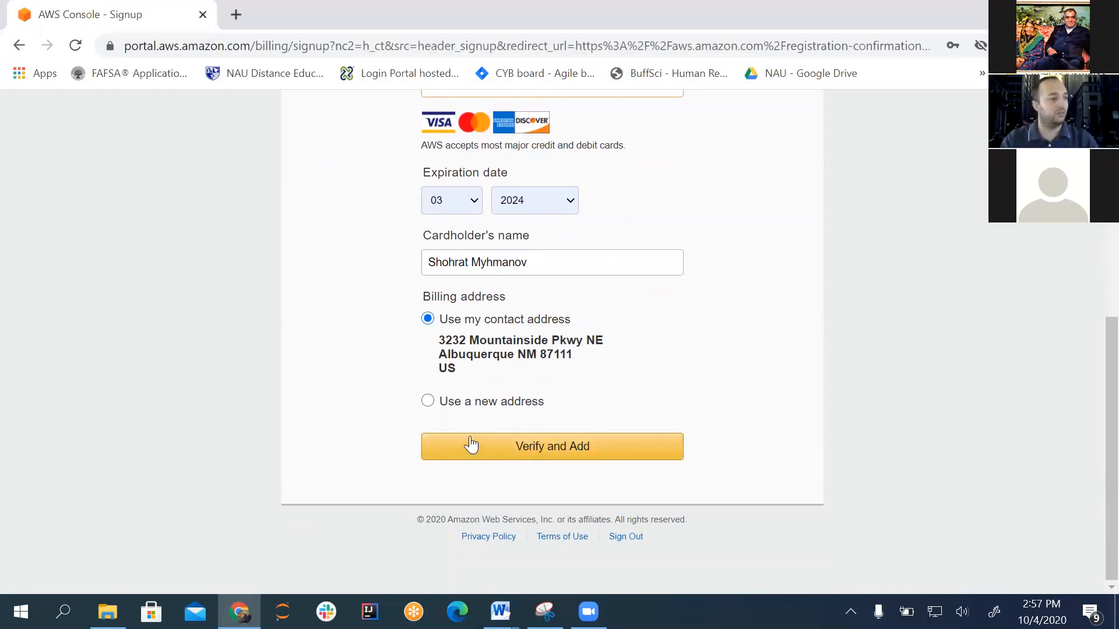
{"action": "left_click", "coordinate": [521, 452]}
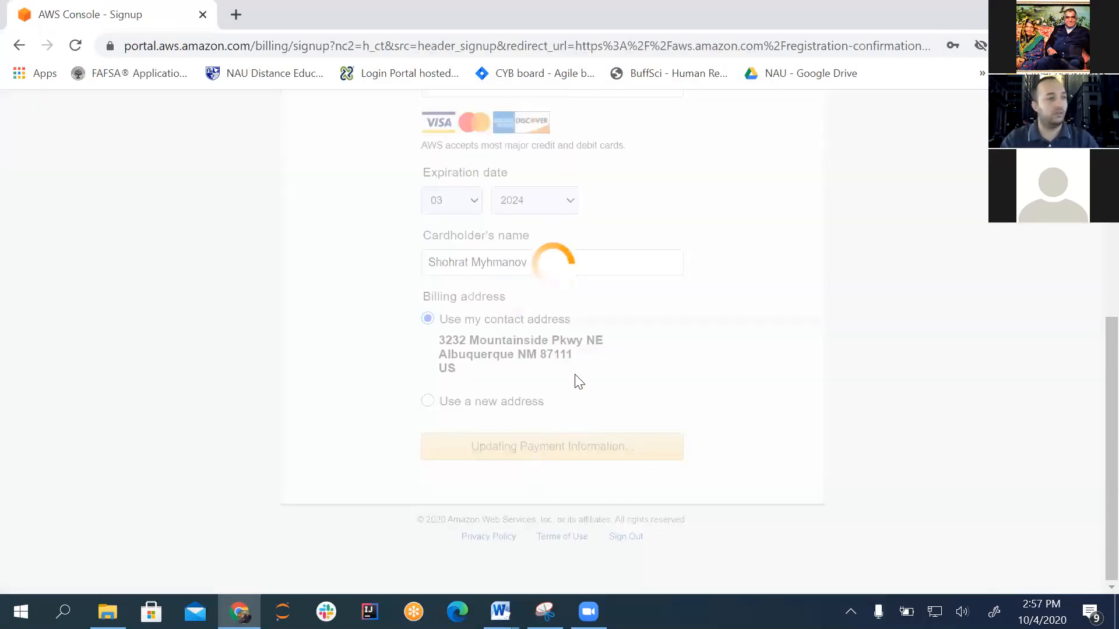
- Autofill the cell phone number, answer the captcha and request the SMS code
{"action": "scroll", "coordinate": [605, 340], "scroll_direction": "down", "scroll_amount": 3}
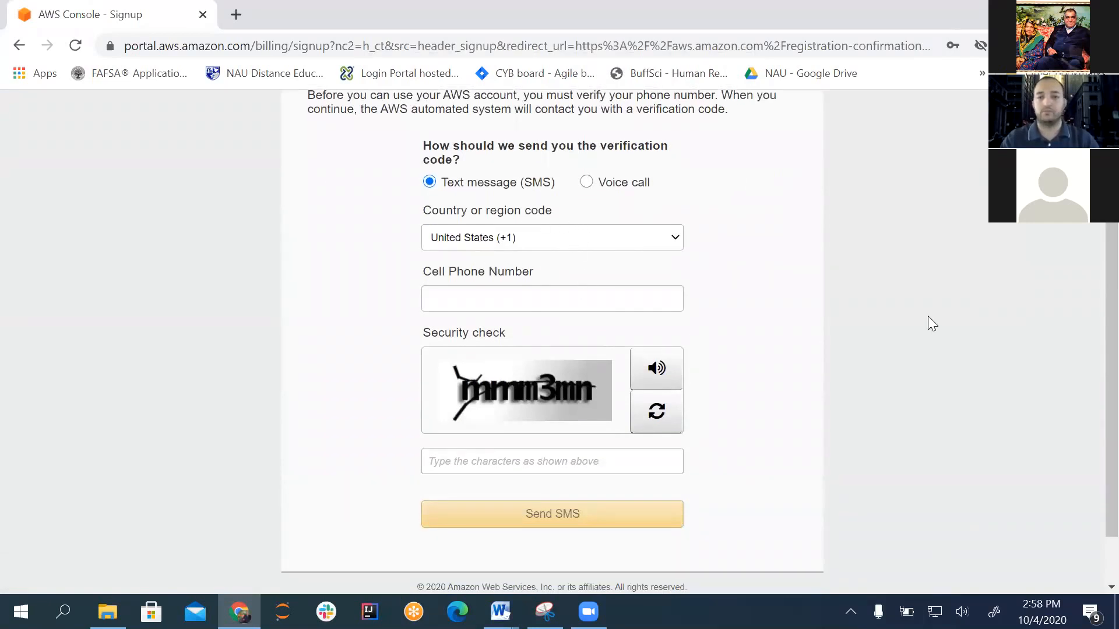
{"action": "left_click", "coordinate": [544, 300]}
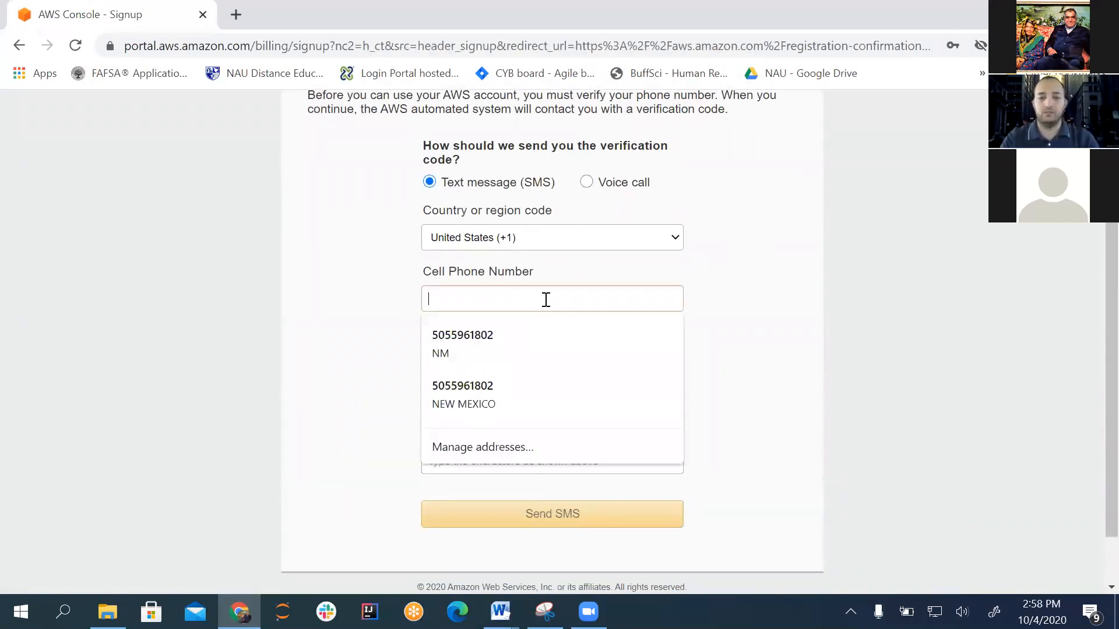
{"action": "left_click", "coordinate": [499, 336]}
{"action": "left_click", "coordinate": [558, 460]}
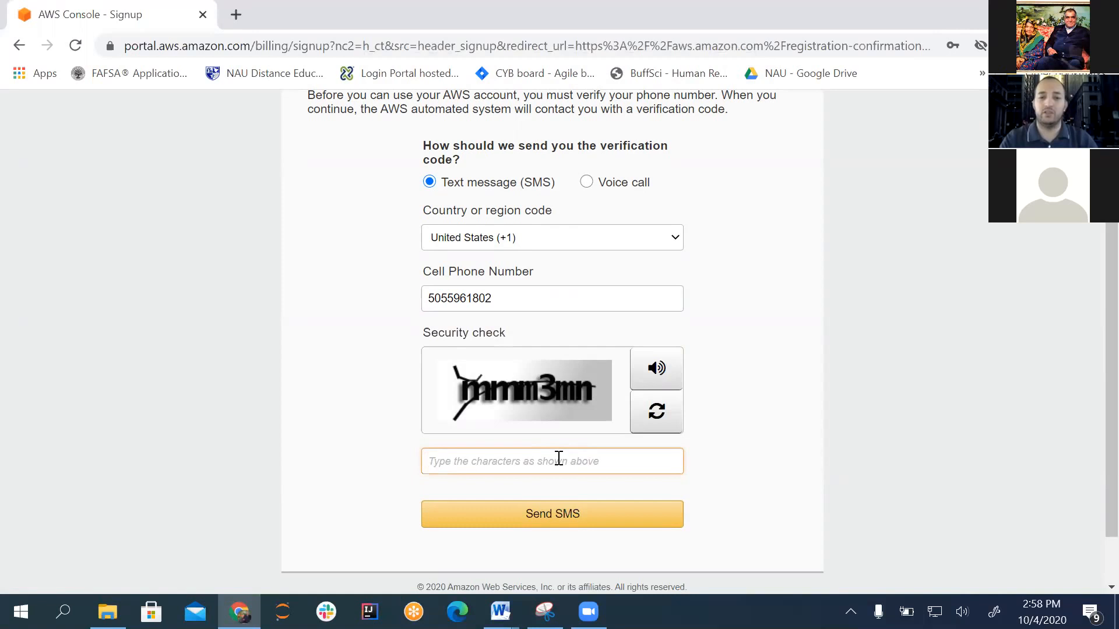
{"action": "type", "text": "mm"}
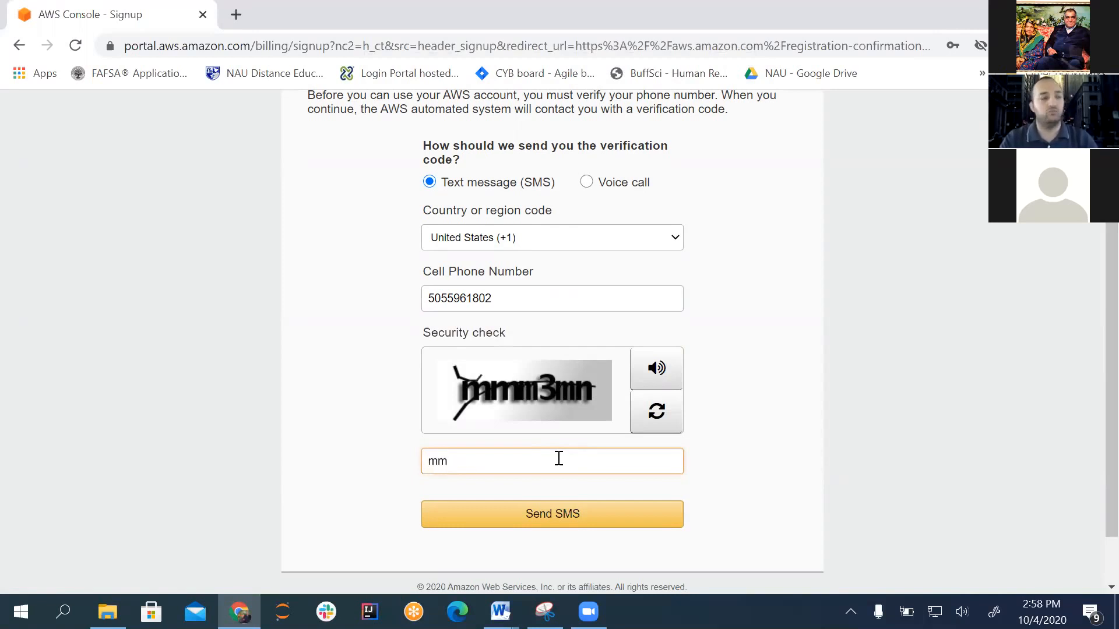
{"action": "type", "text": "m3mn"}
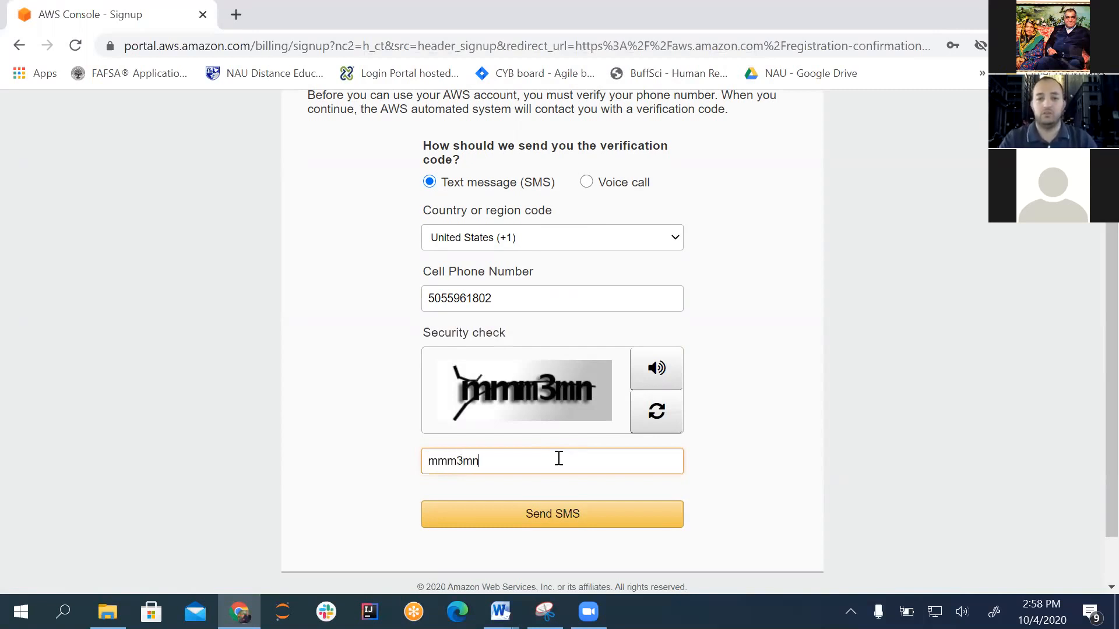
{"action": "left_click", "coordinate": [536, 518]}
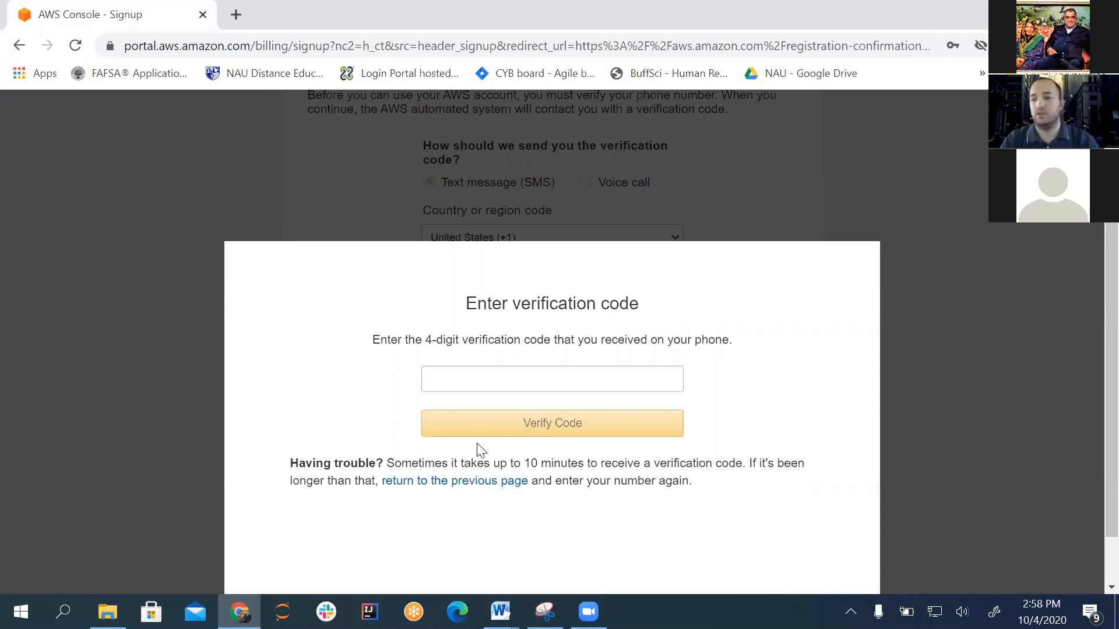
- Enter the texted 4-digit code, verify it and continue
{"action": "left_click", "coordinate": [471, 382]}
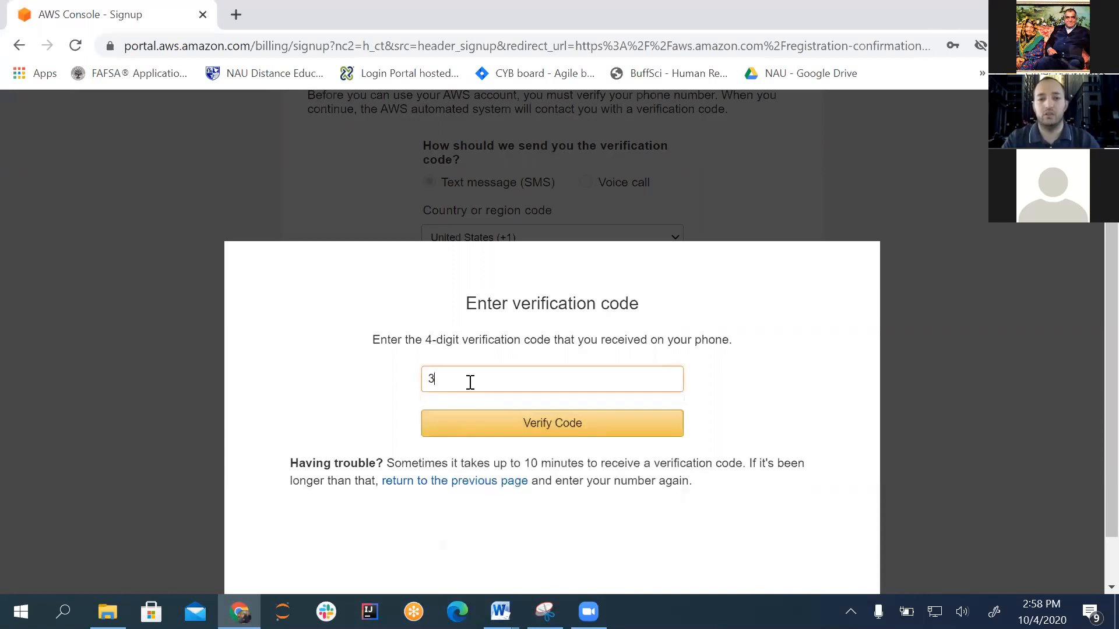
{"action": "left_click", "coordinate": [494, 425]}
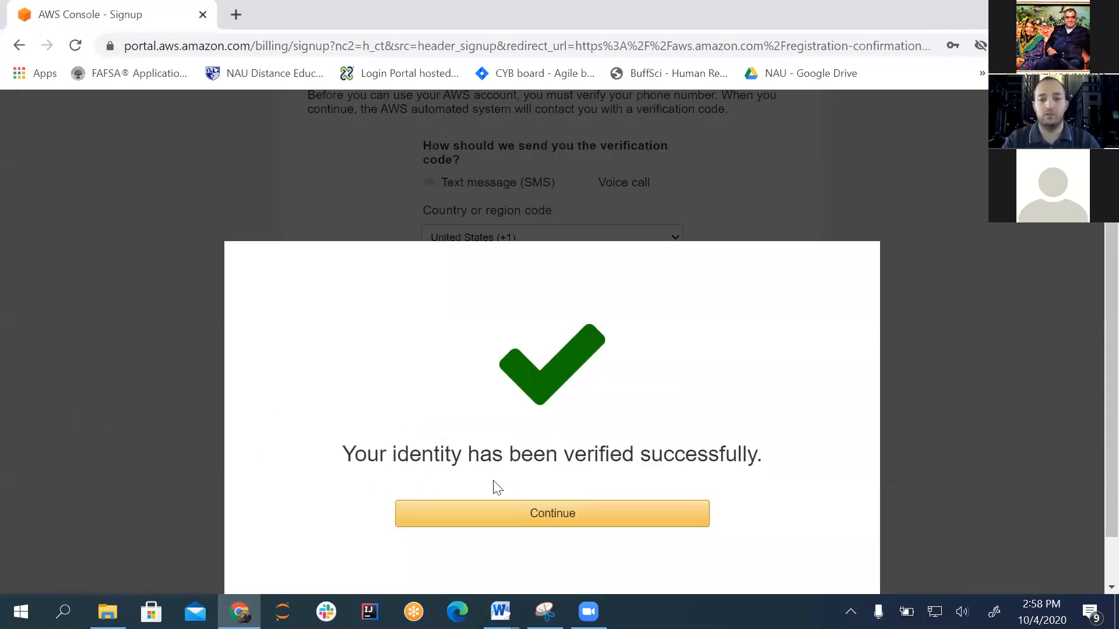
{"action": "left_click", "coordinate": [531, 515]}
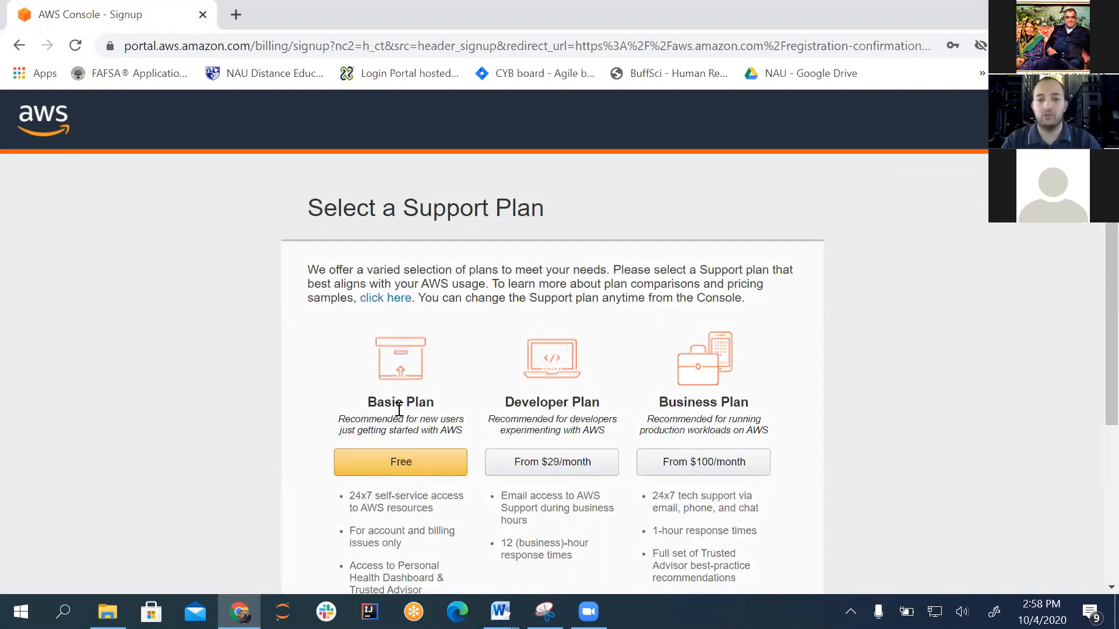
- Choose Free under Basic Plan on the Select a Support Plan page
{"action": "scroll", "coordinate": [399, 409], "scroll_direction": "down", "scroll_amount": 3}
{"action": "scroll", "coordinate": [399, 409], "scroll_direction": "down", "scroll_amount": 1}
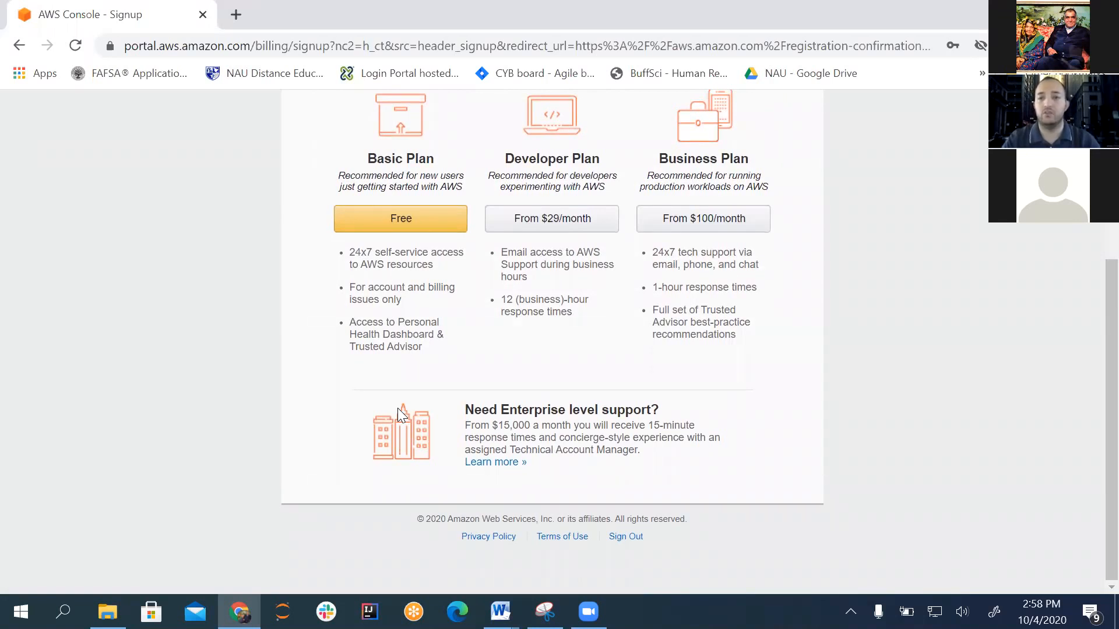
{"action": "left_click", "coordinate": [406, 224]}
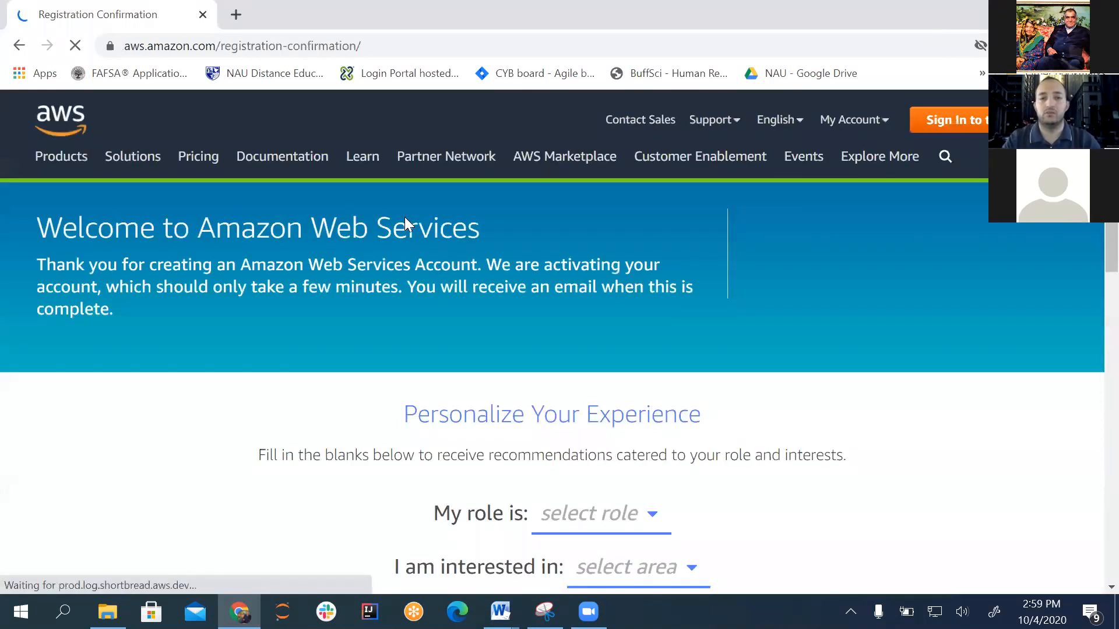
- Set the role to Student and the interest to Websites and Web Apps
{"action": "scroll", "coordinate": [580, 399], "scroll_direction": "down", "scroll_amount": 1}
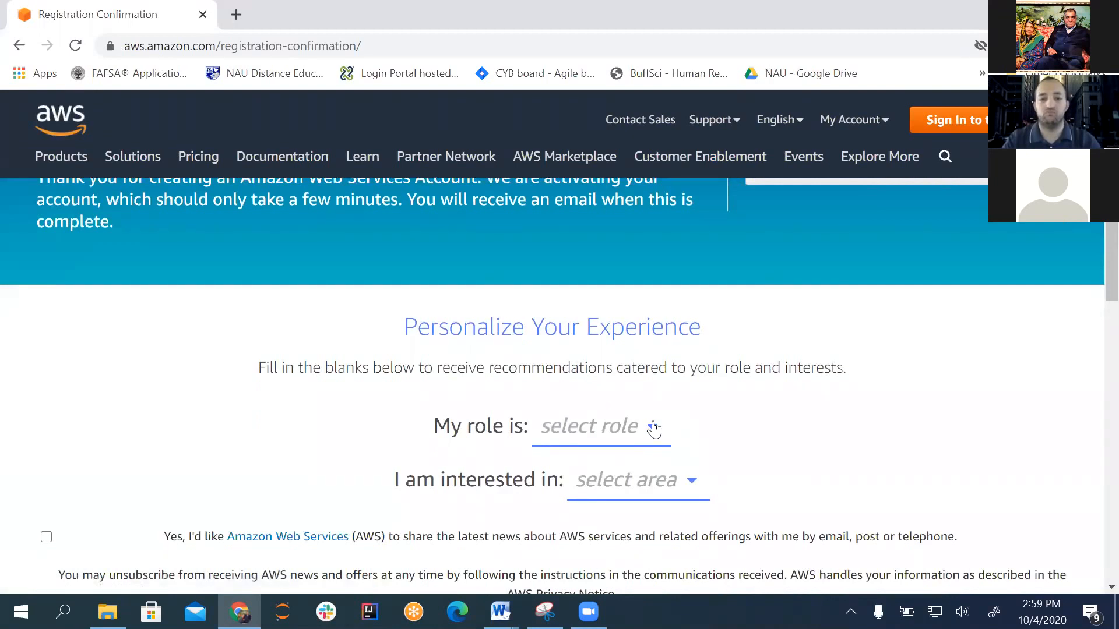
{"action": "scroll", "coordinate": [646, 408], "scroll_direction": "down", "scroll_amount": 3}
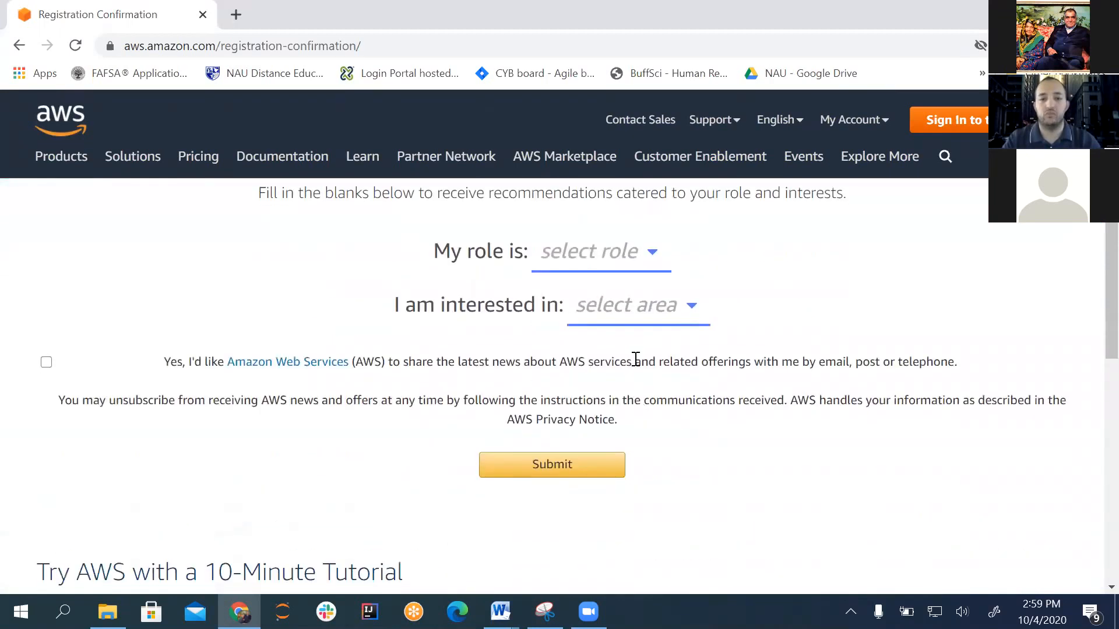
{"action": "left_click", "coordinate": [653, 254]}
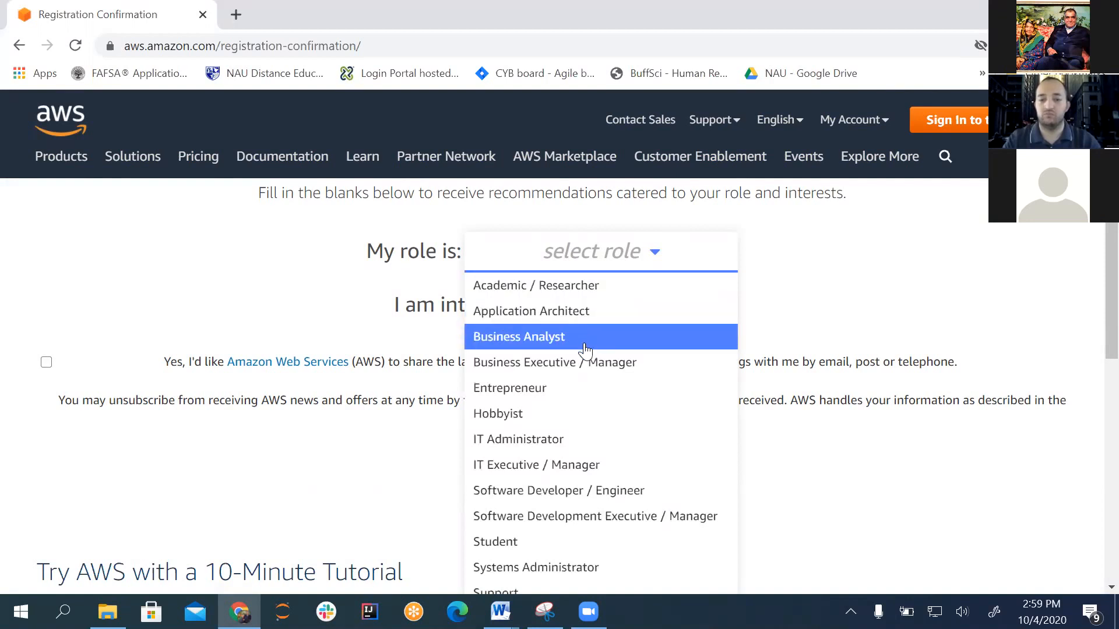
{"action": "left_click", "coordinate": [550, 543]}
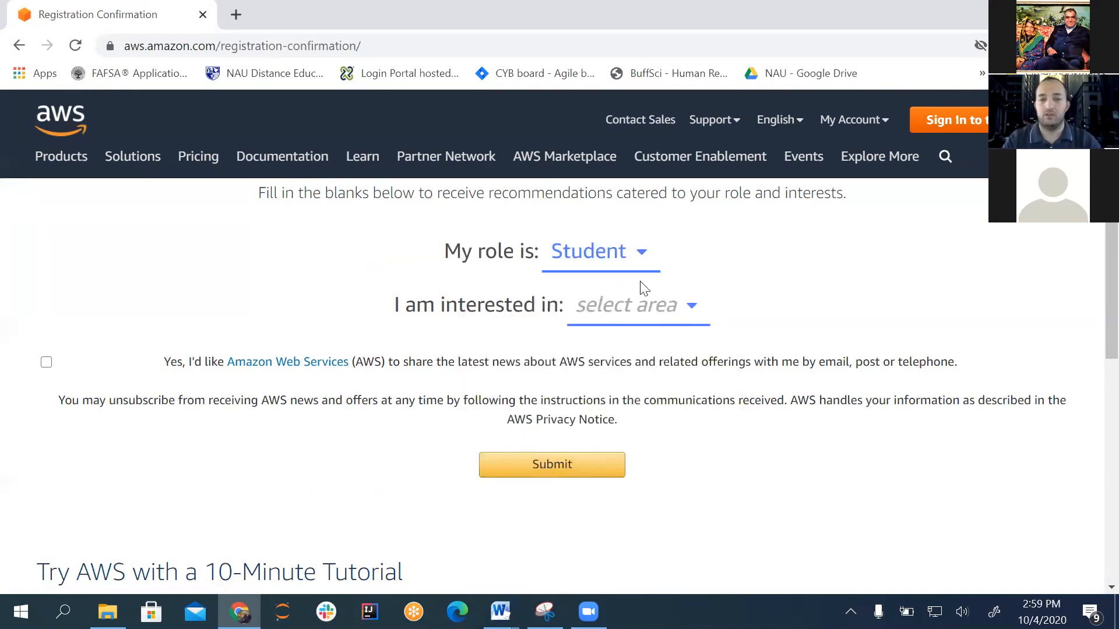
{"action": "left_click", "coordinate": [692, 307]}
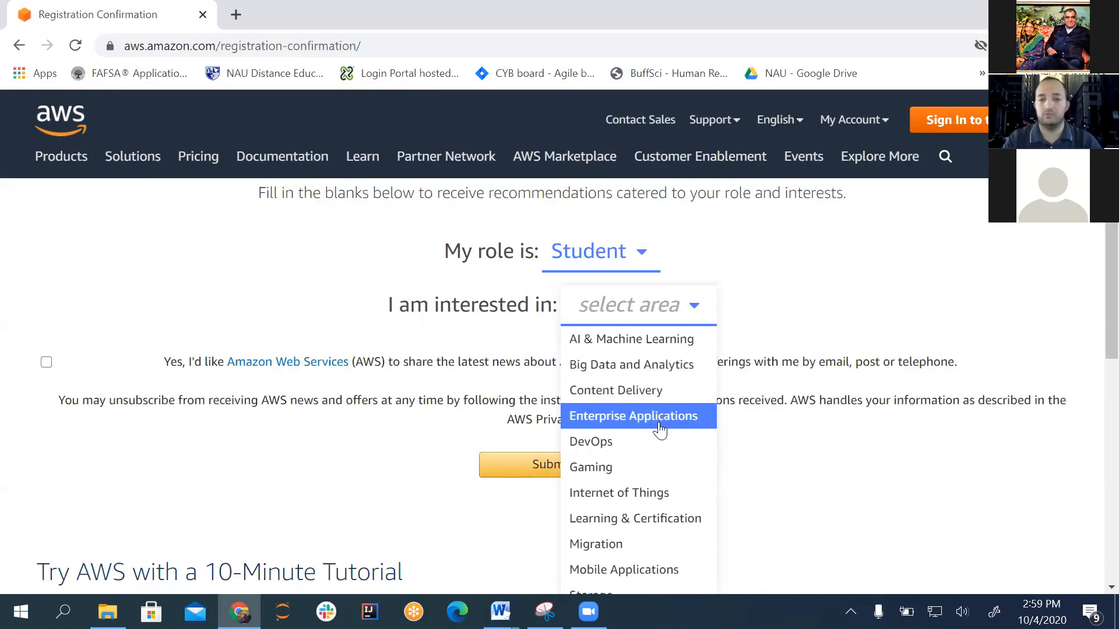
{"action": "scroll", "coordinate": [669, 434], "scroll_direction": "down", "scroll_amount": 1}
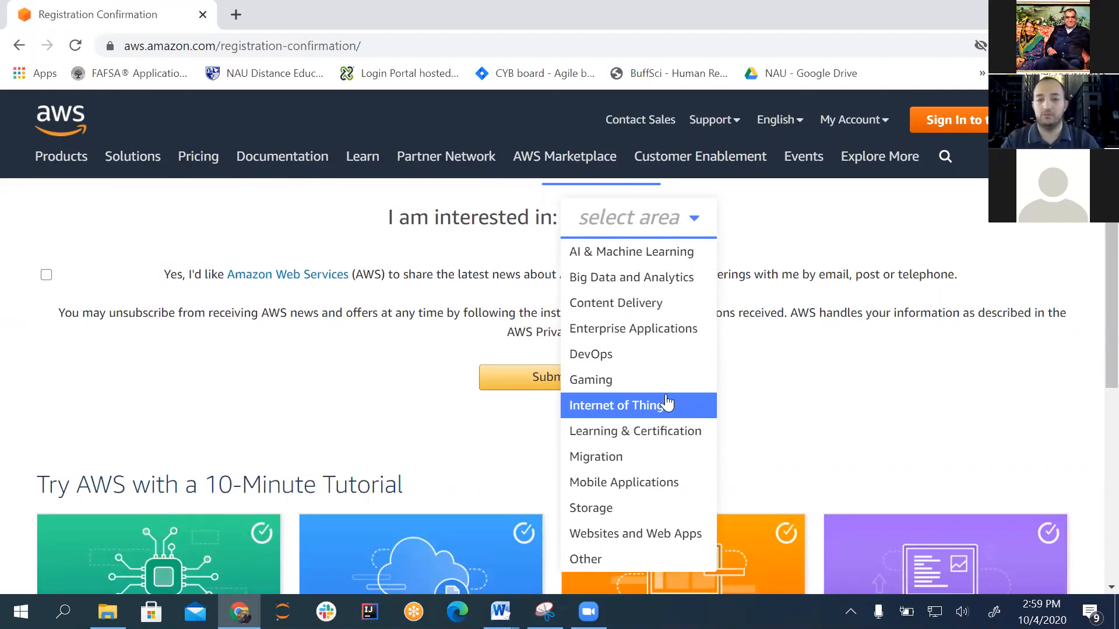
{"action": "left_click", "coordinate": [634, 541]}
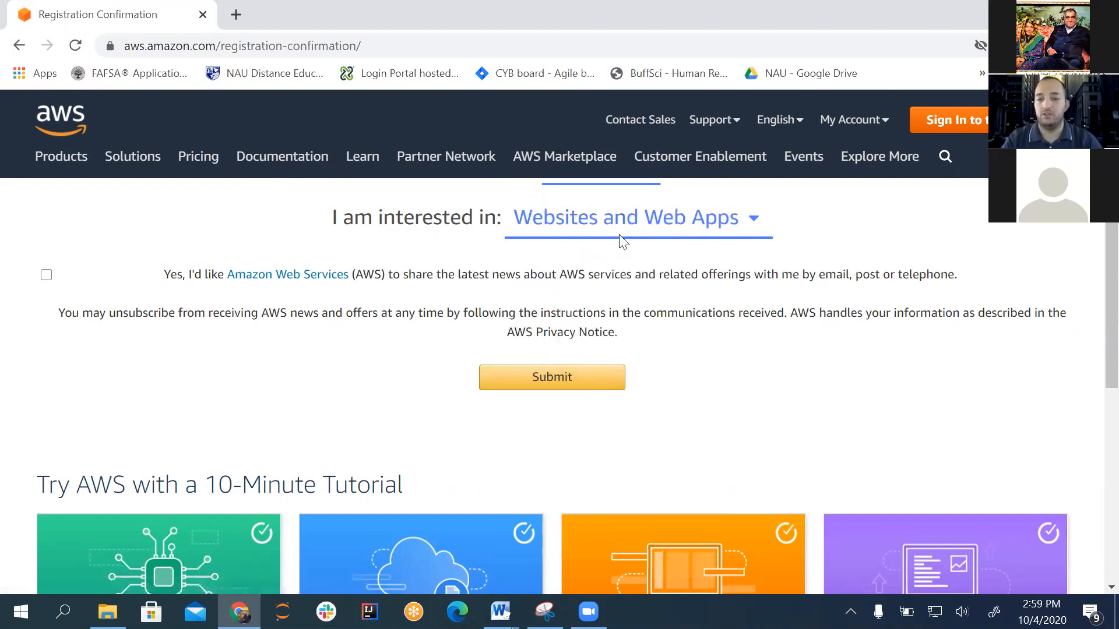
{"action": "scroll", "coordinate": [634, 289], "scroll_direction": "up", "scroll_amount": 1}
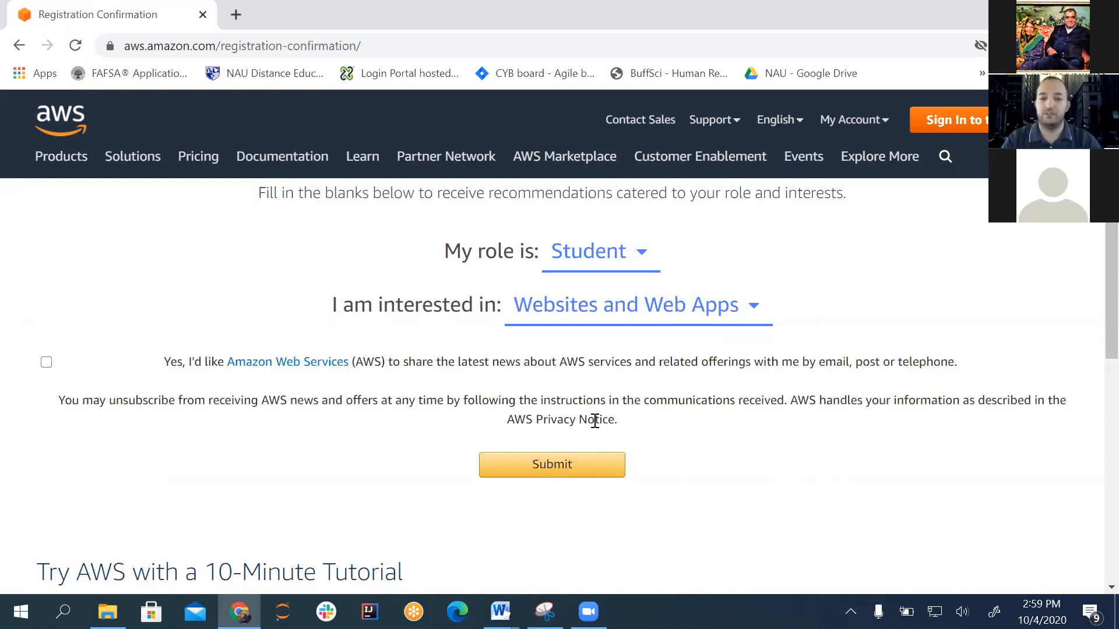
{"action": "left_click", "coordinate": [752, 307]}
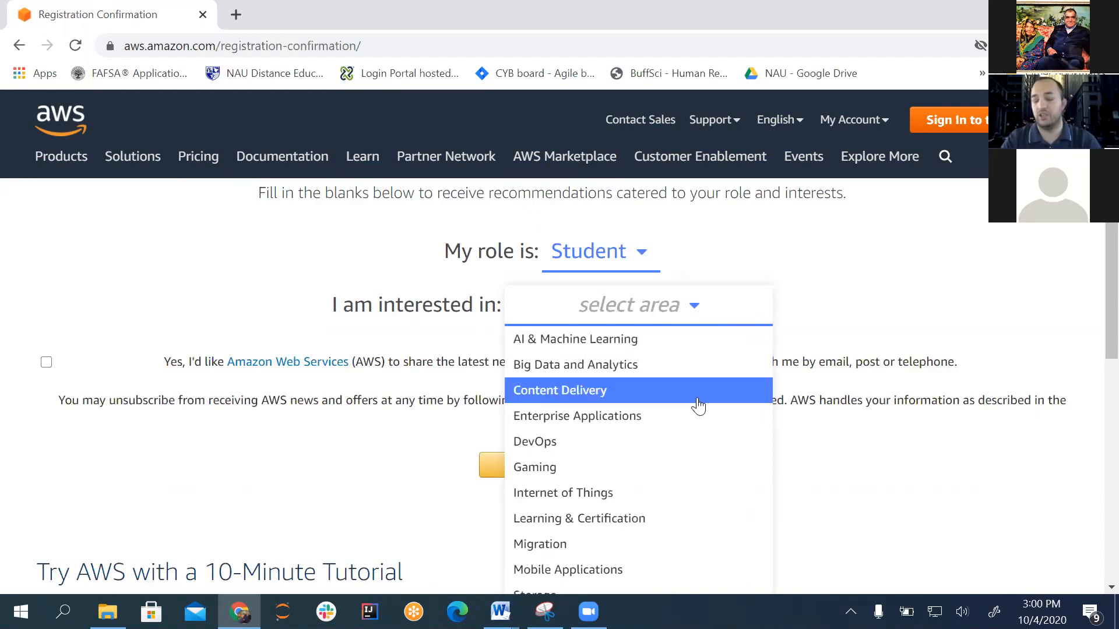
{"action": "scroll", "coordinate": [697, 405], "scroll_direction": "down", "scroll_amount": 1}
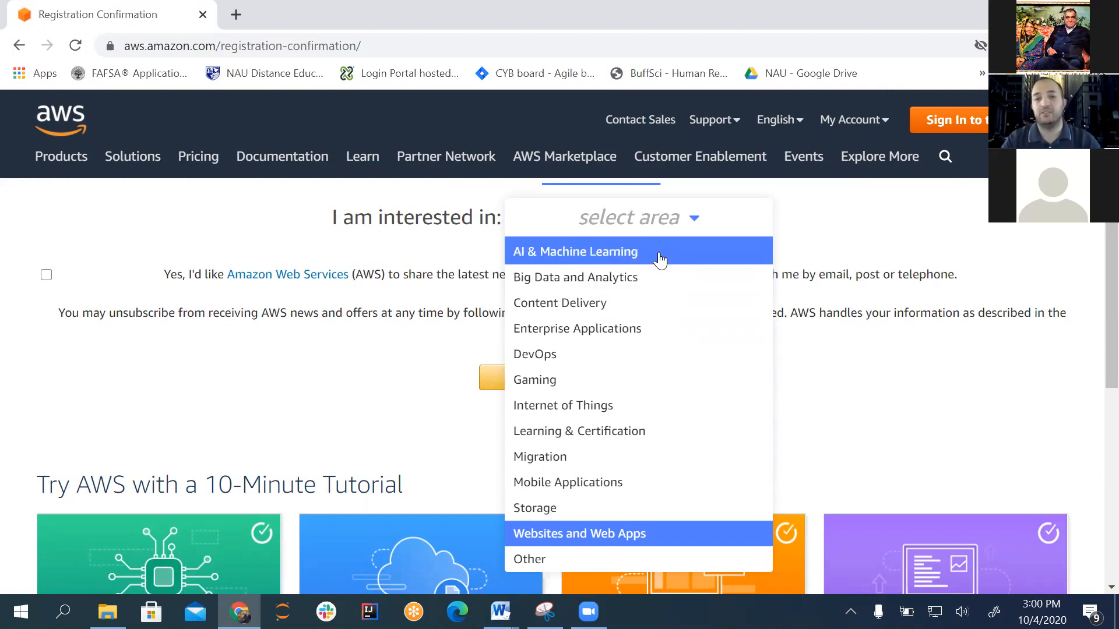
{"action": "left_click", "coordinate": [841, 425]}
- Submit the form and go to Sign In to the Console
{"action": "left_click", "coordinate": [536, 379]}
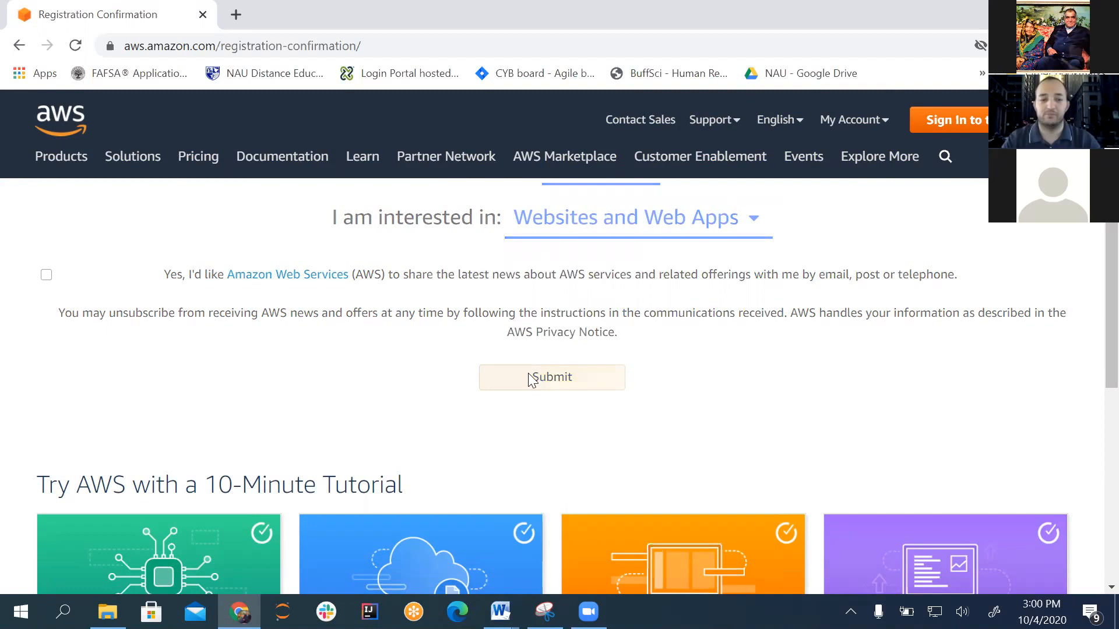
{"action": "scroll", "coordinate": [426, 331], "scroll_direction": "down", "scroll_amount": 2}
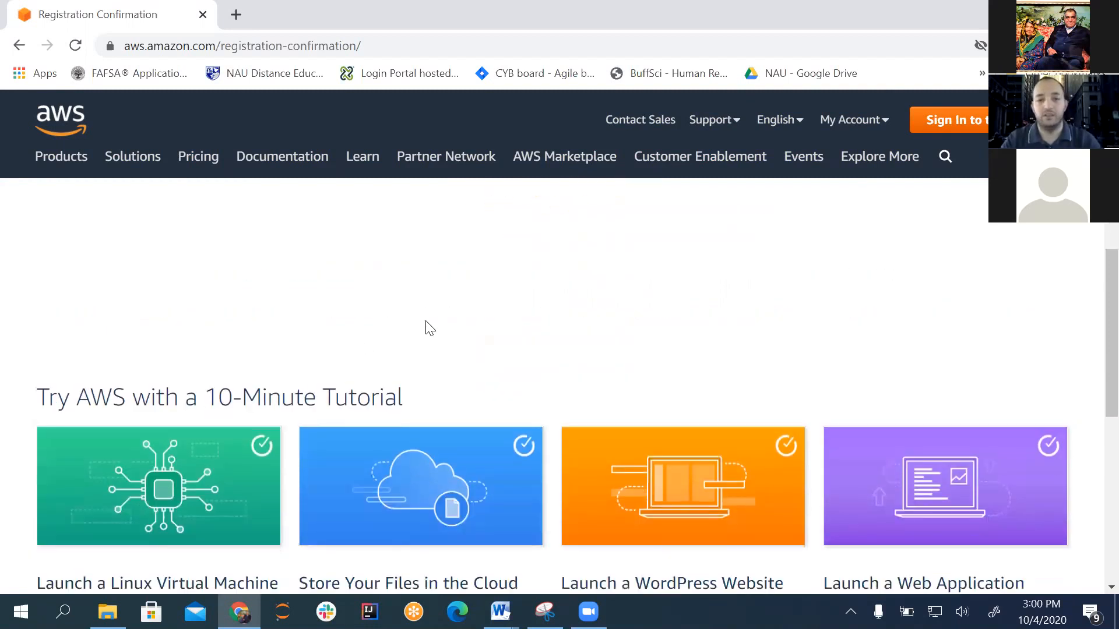
{"action": "scroll", "coordinate": [426, 327], "scroll_direction": "down", "scroll_amount": 1}
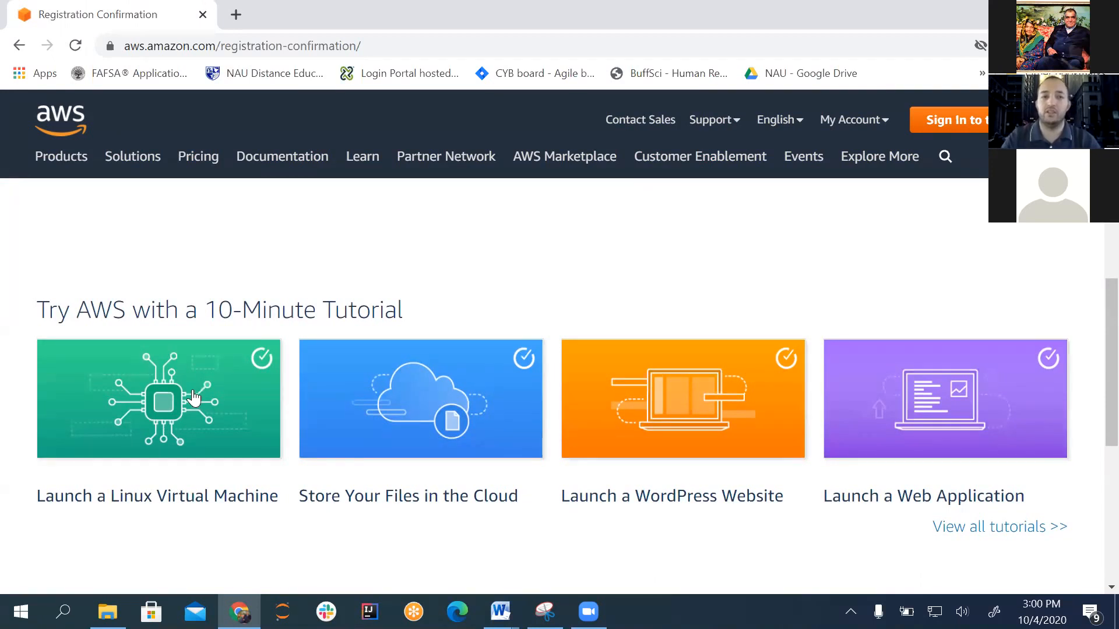
{"action": "scroll", "coordinate": [192, 396], "scroll_direction": "down", "scroll_amount": 1}
{"action": "left_click", "coordinate": [965, 120]}
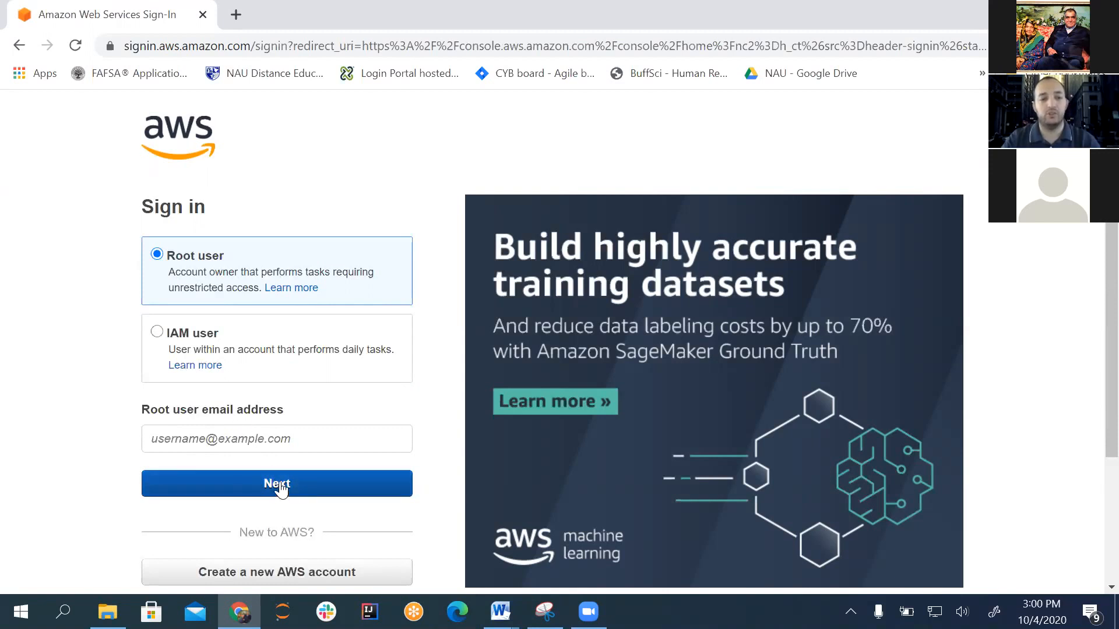
- Sign in as root user using Chrome's saved e-mail and password
{"action": "left_click", "coordinate": [192, 437]}
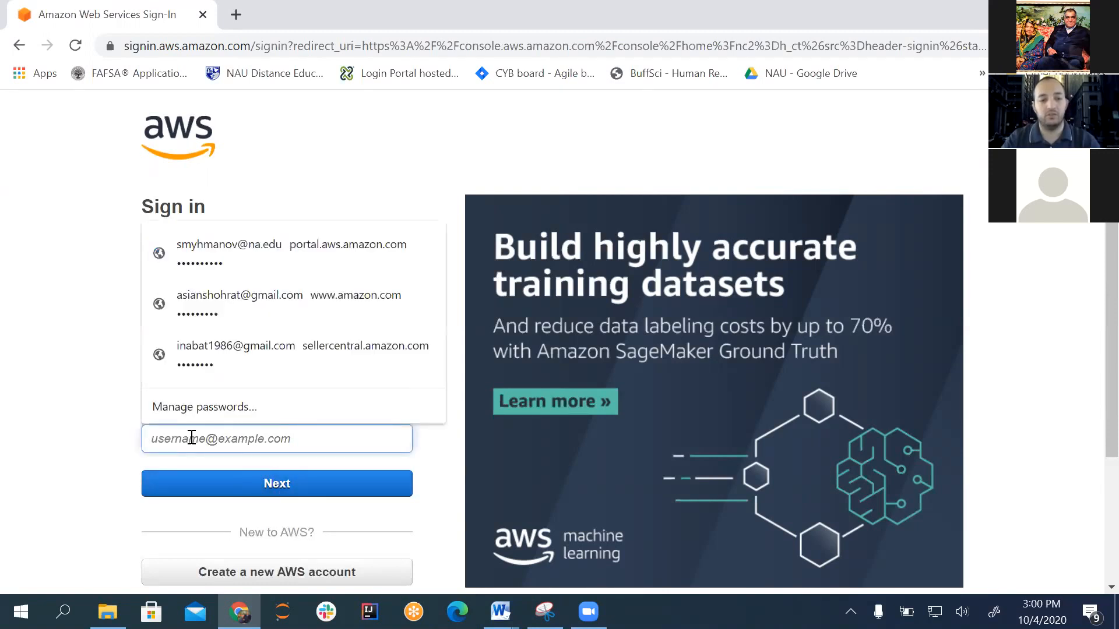
{"action": "left_click", "coordinate": [206, 266]}
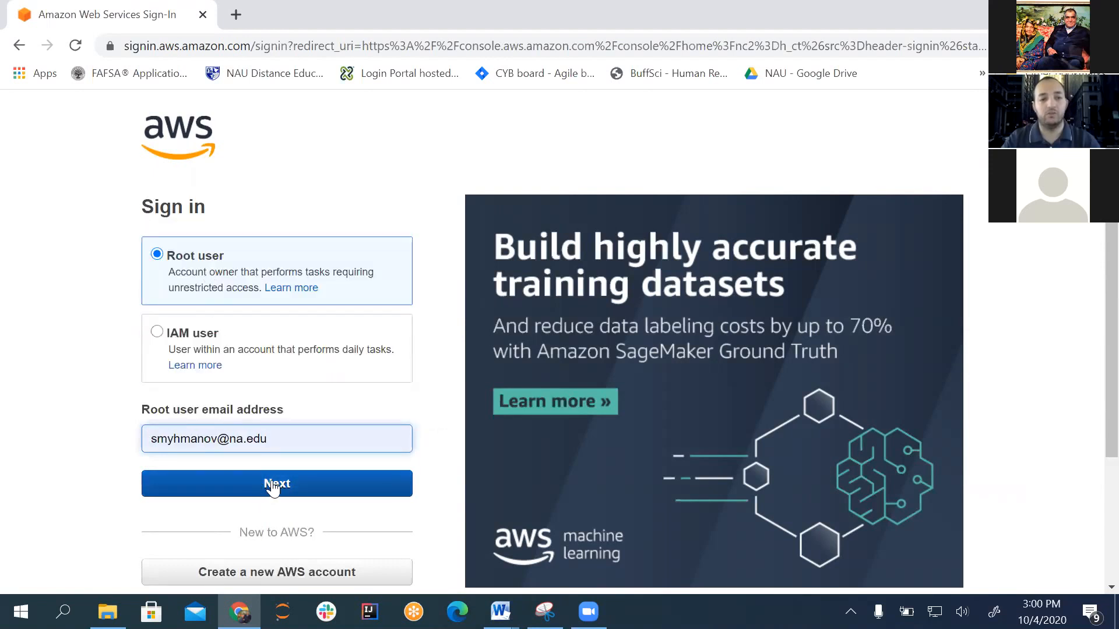
{"action": "left_click", "coordinate": [272, 485]}
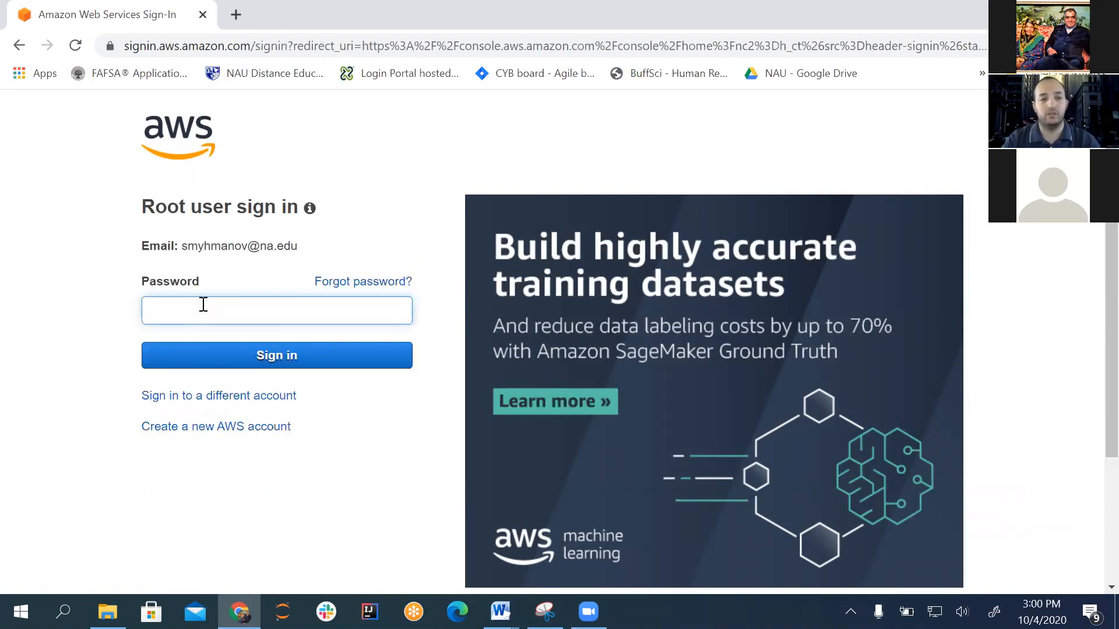
{"action": "left_click", "coordinate": [196, 311]}
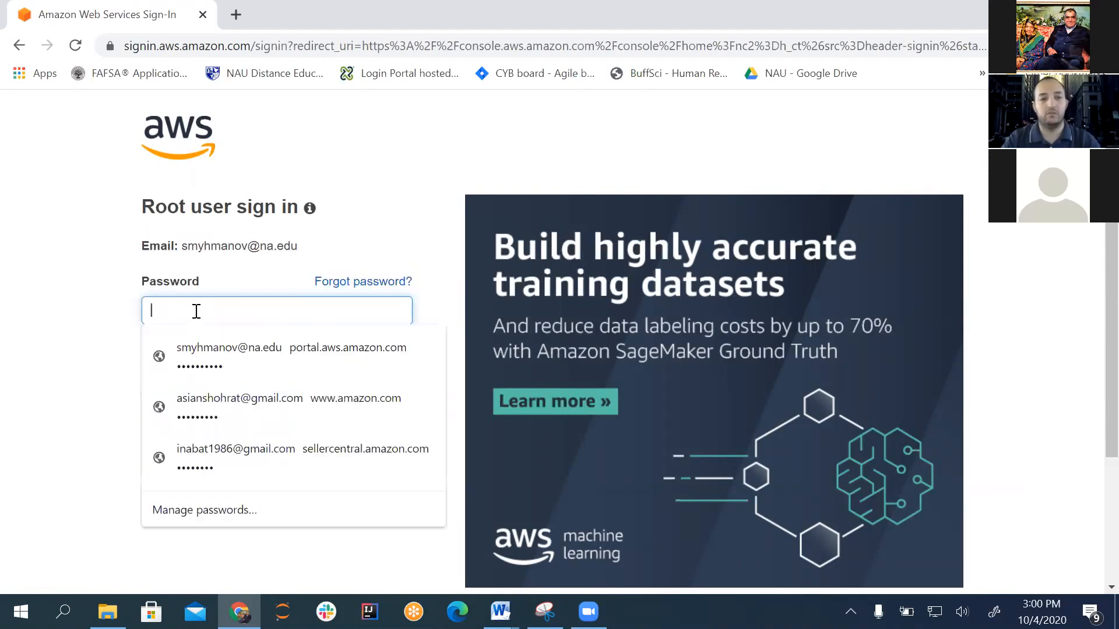
{"action": "left_click", "coordinate": [197, 345]}
{"action": "left_click", "coordinate": [273, 355]}
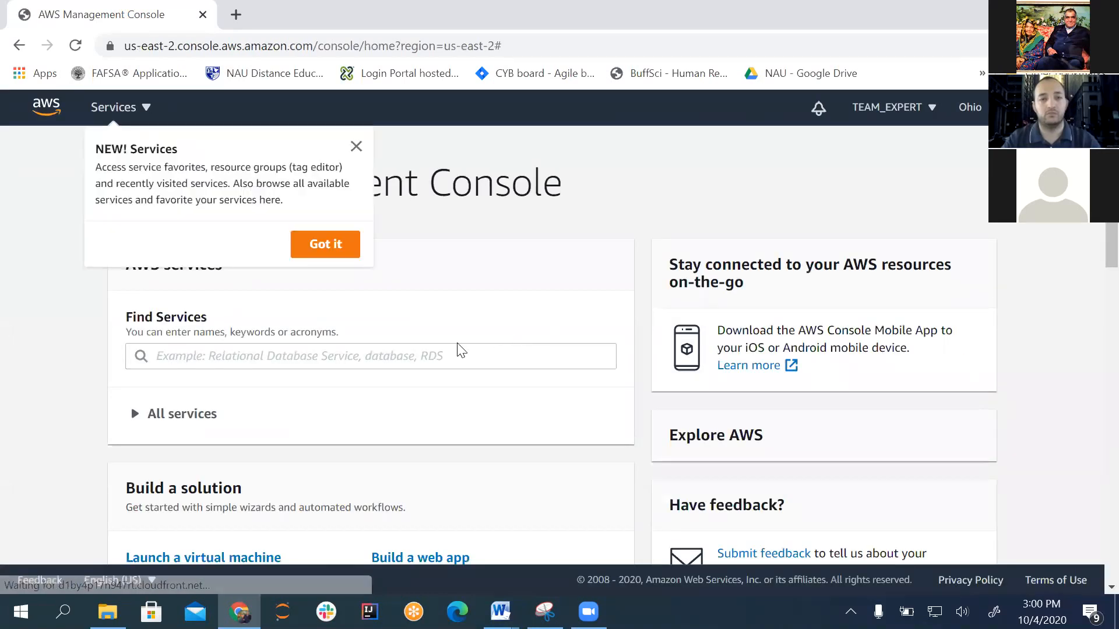
- Dismiss the NEW! Services notice and scroll through the console home page
{"action": "left_click", "coordinate": [334, 243]}
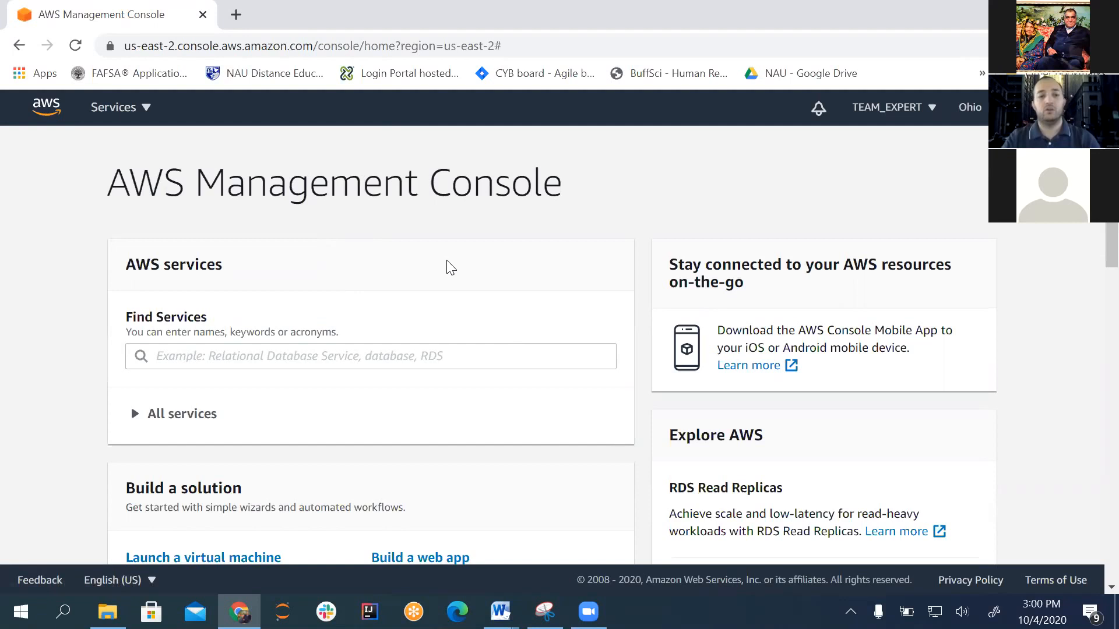
{"action": "scroll", "coordinate": [449, 267], "scroll_direction": "down", "scroll_amount": 1}
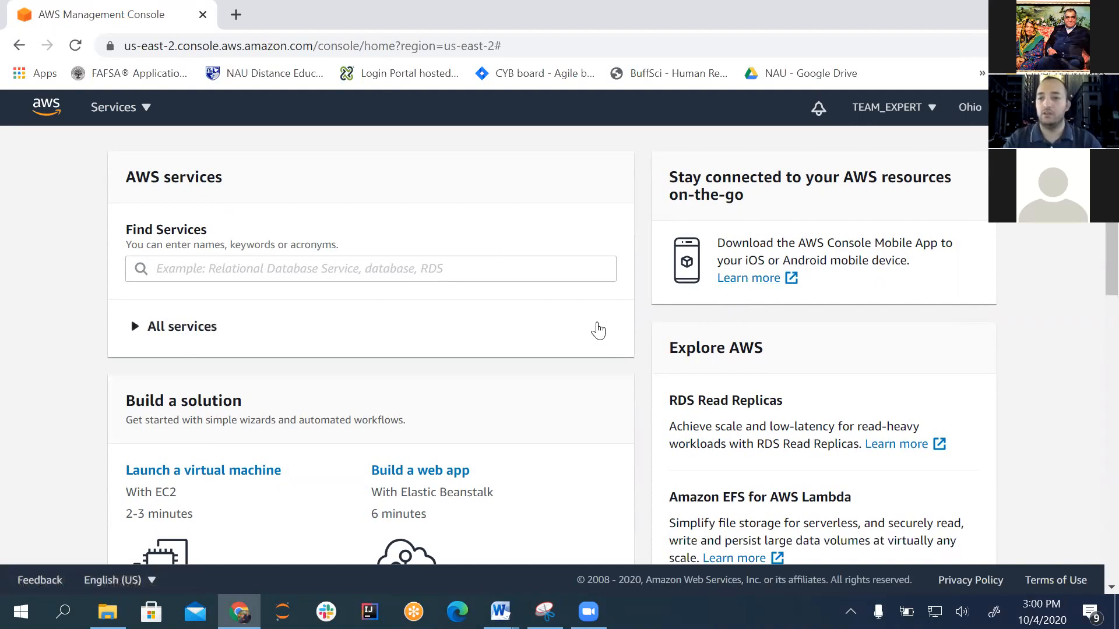
{"action": "scroll", "coordinate": [571, 335], "scroll_direction": "up", "scroll_amount": 2}
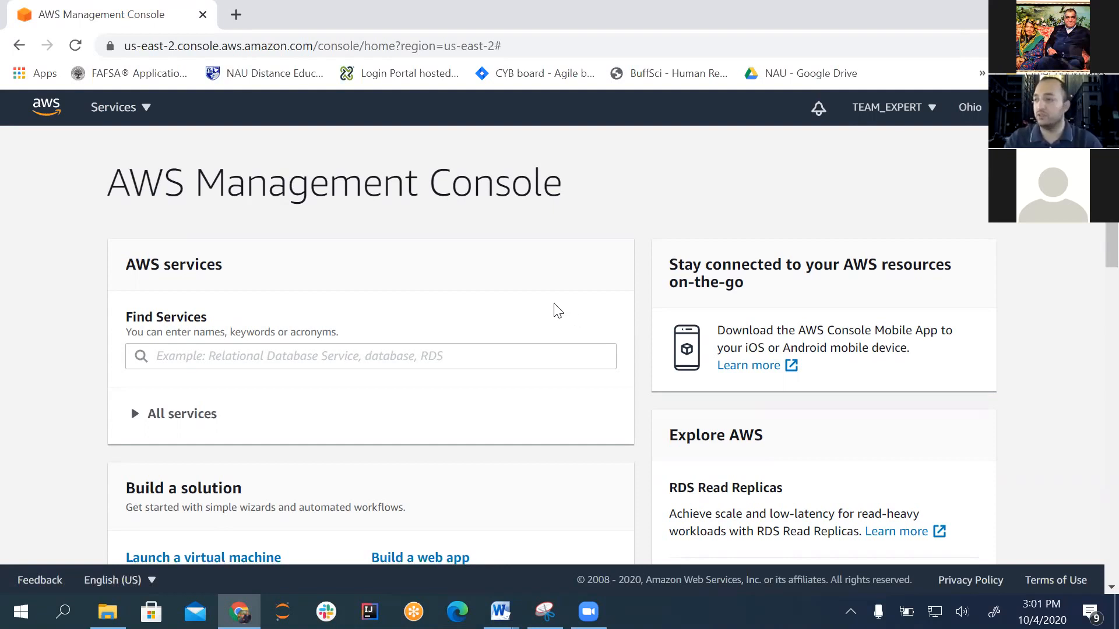
{"action": "scroll", "coordinate": [557, 311], "scroll_direction": "down", "scroll_amount": 1}
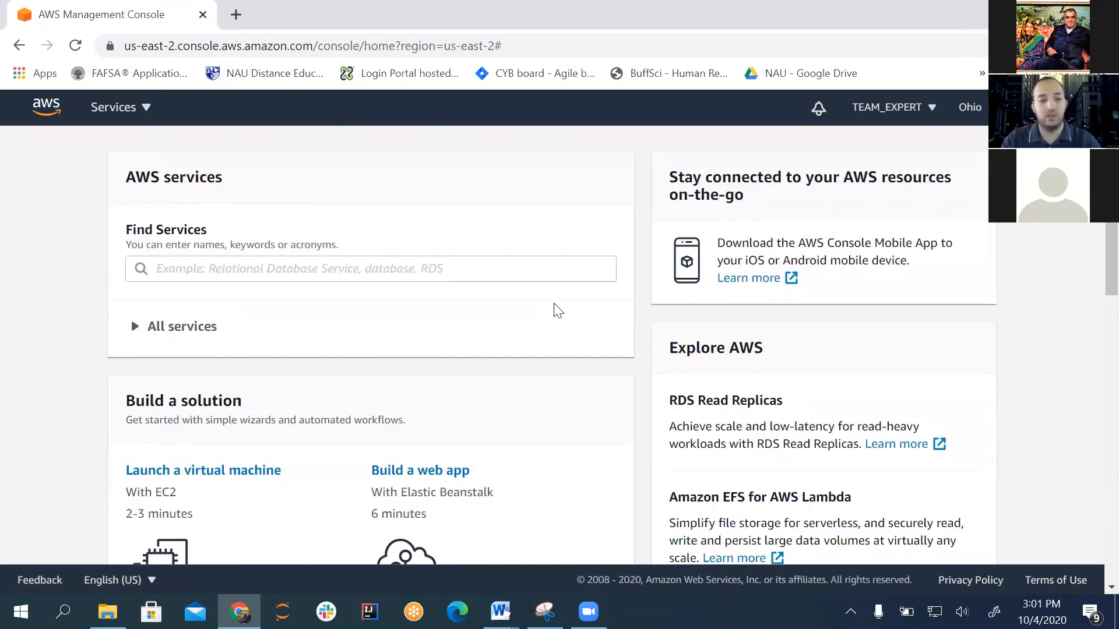
{"action": "scroll", "coordinate": [558, 310], "scroll_direction": "down", "scroll_amount": 2}
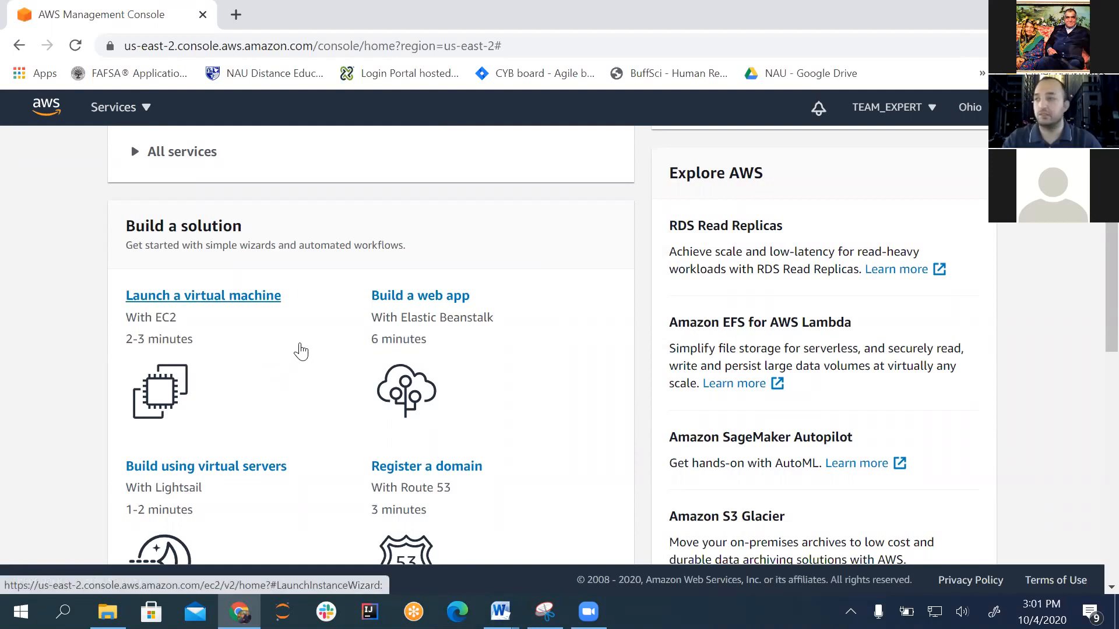
{"action": "scroll", "coordinate": [300, 351], "scroll_direction": "down", "scroll_amount": 3}
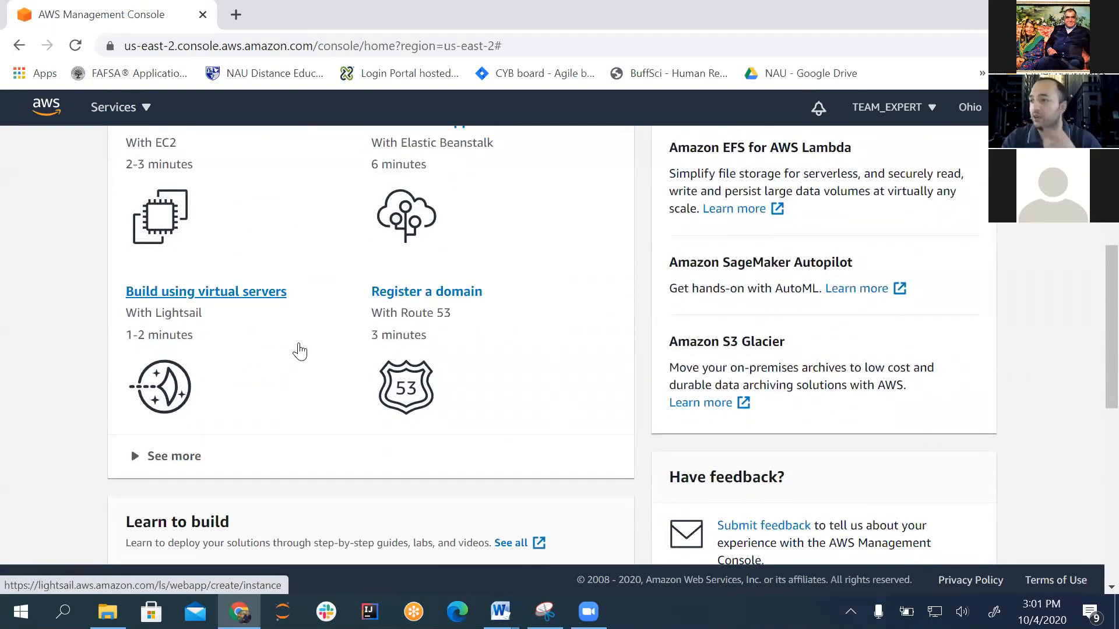
{"action": "scroll", "coordinate": [301, 351], "scroll_direction": "up", "scroll_amount": 7}
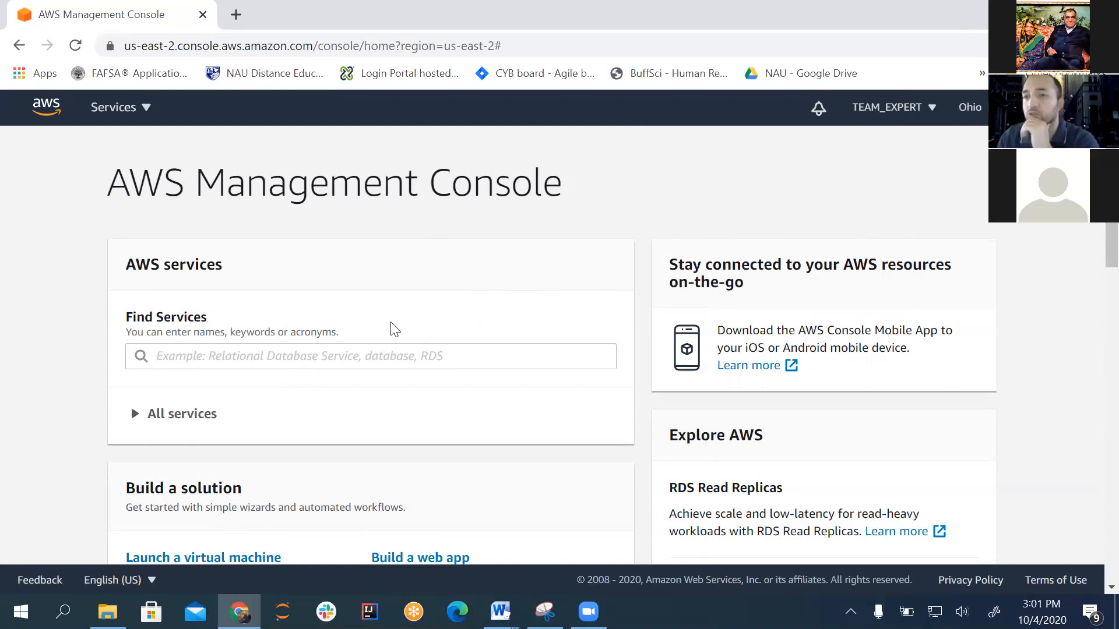
- Review the rest of the home page and open the TEAM_EXPERT account menu
{"action": "scroll", "coordinate": [435, 317], "scroll_direction": "down", "scroll_amount": 8}
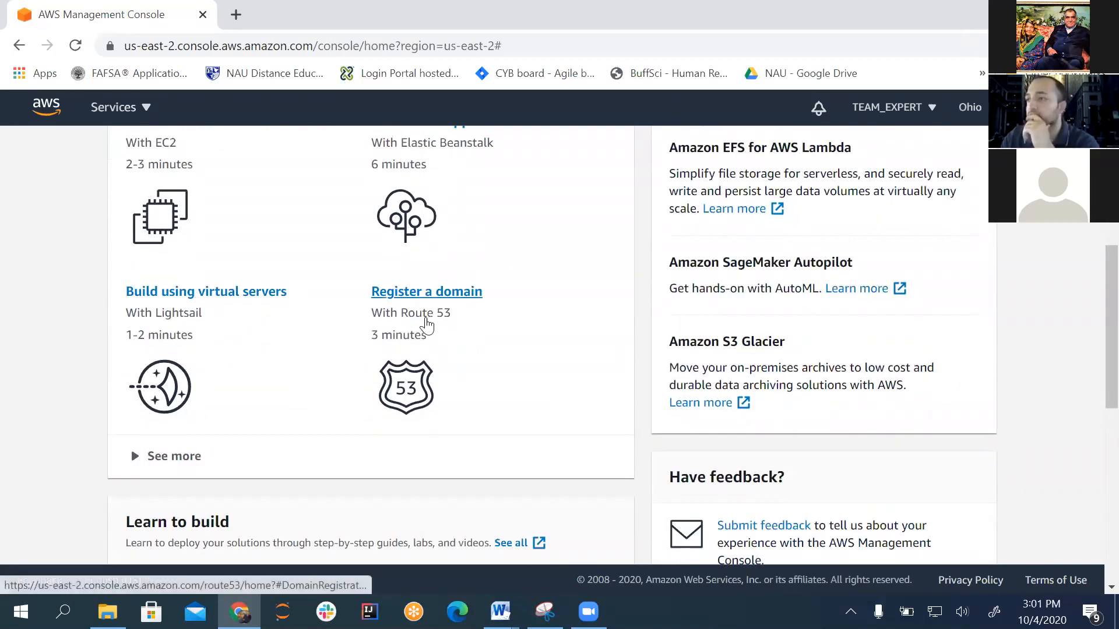
{"action": "scroll", "coordinate": [316, 360], "scroll_direction": "down", "scroll_amount": 1}
{"action": "scroll", "coordinate": [315, 360], "scroll_direction": "down", "scroll_amount": 5}
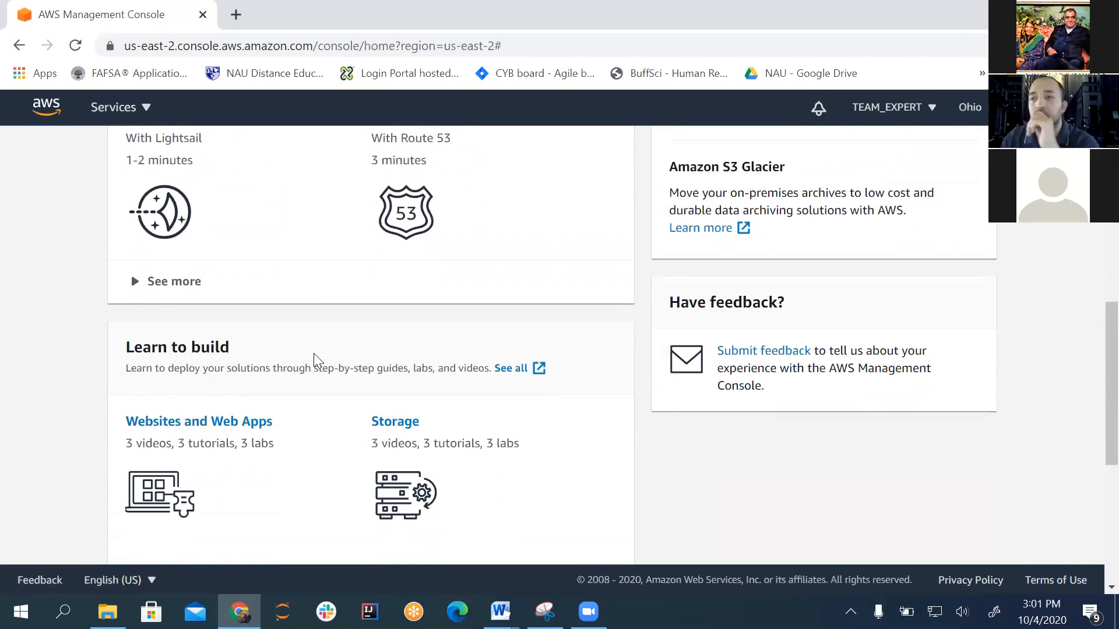
{"action": "scroll", "coordinate": [315, 362], "scroll_direction": "down", "scroll_amount": 2}
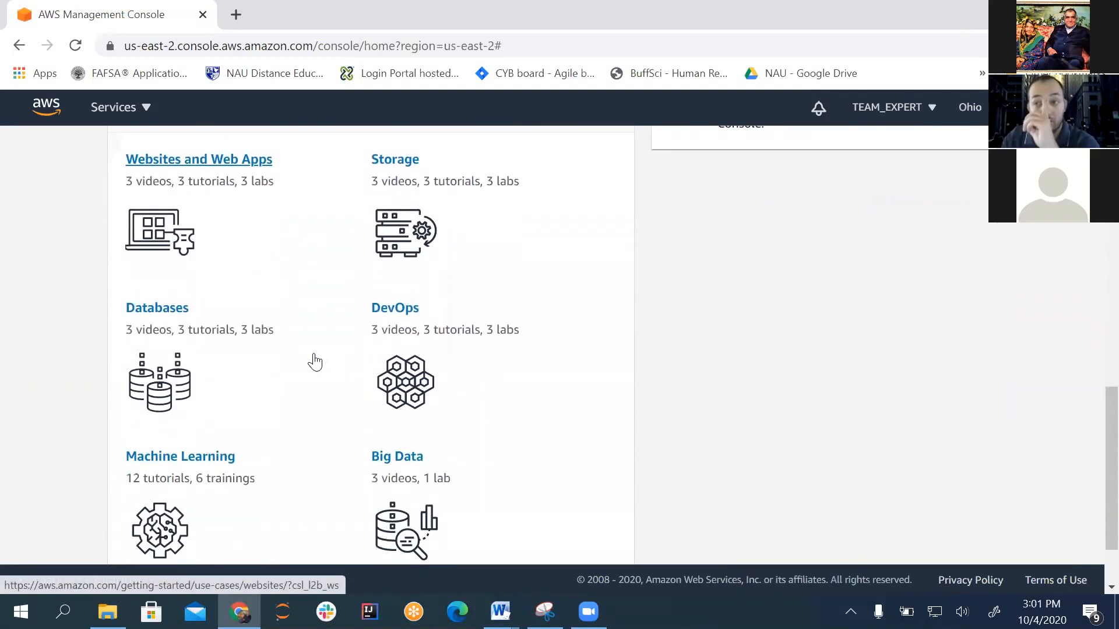
{"action": "scroll", "coordinate": [318, 361], "scroll_direction": "down", "scroll_amount": 1}
{"action": "scroll", "coordinate": [318, 361], "scroll_direction": "up", "scroll_amount": 12}
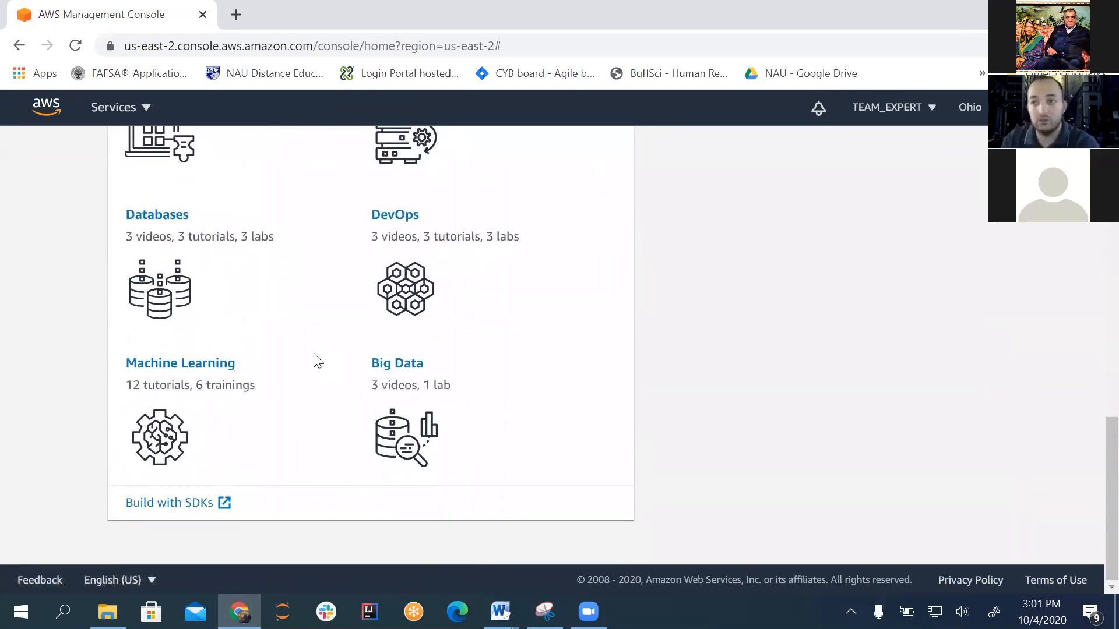
{"action": "scroll", "coordinate": [314, 359], "scroll_direction": "up", "scroll_amount": 2}
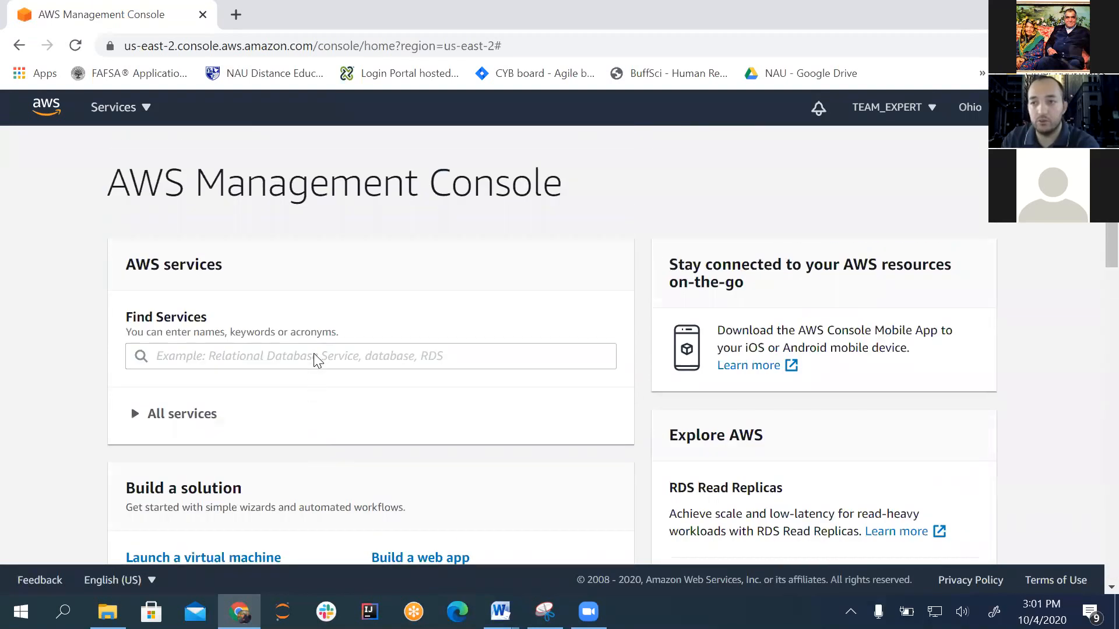
{"action": "left_click", "coordinate": [913, 109]}
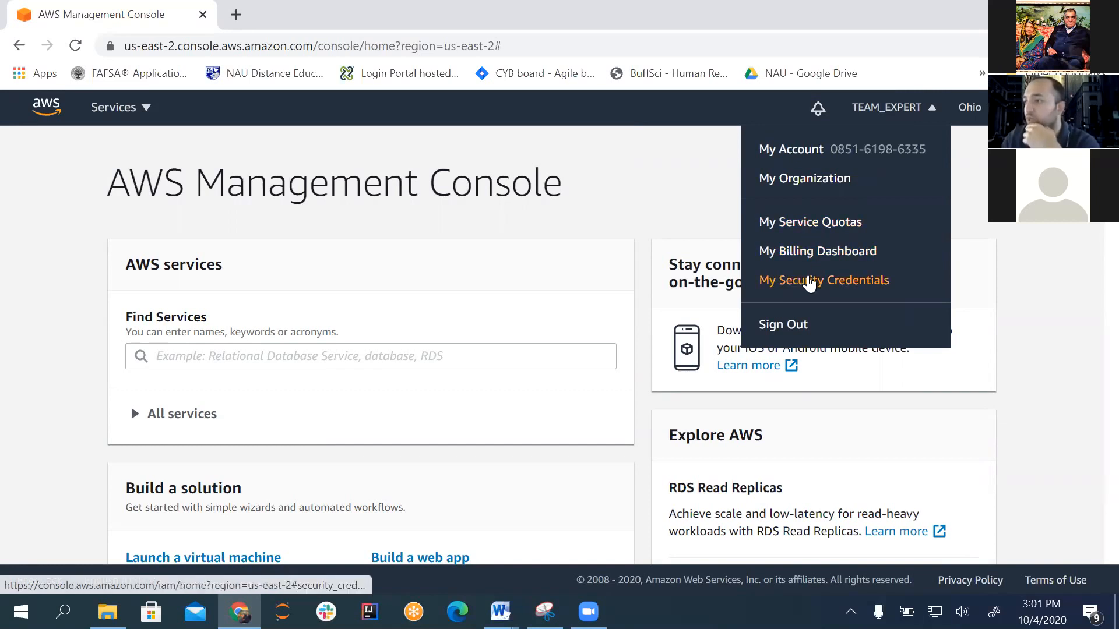
- On Your Security Credentials, expand the MFA section and choose Activate MFA for the root account
{"action": "left_click", "coordinate": [810, 282]}
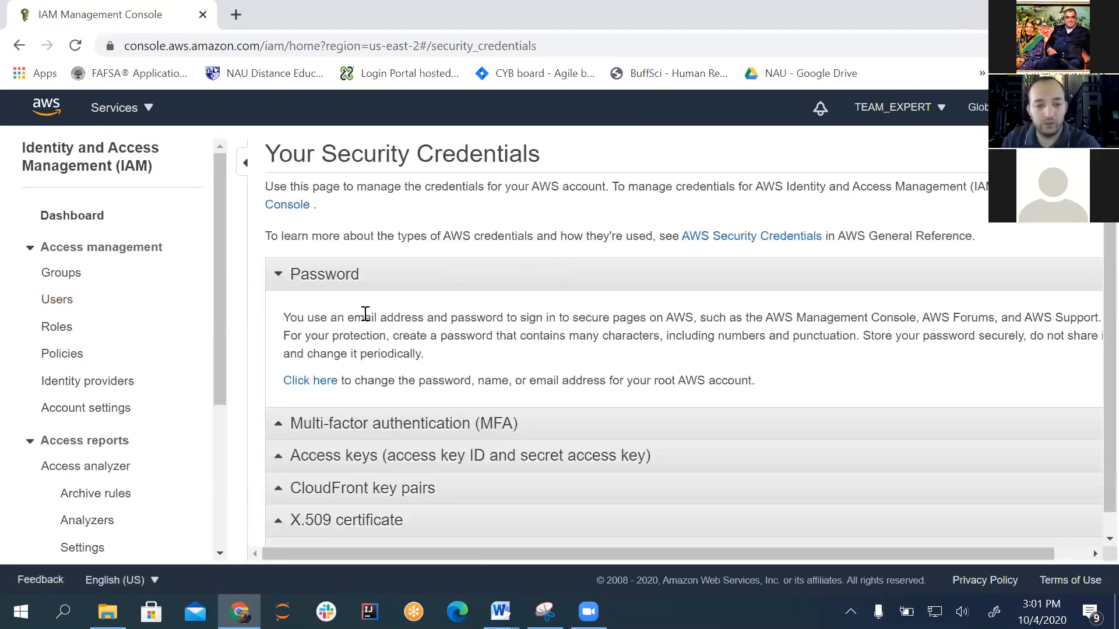
{"action": "left_click", "coordinate": [354, 430]}
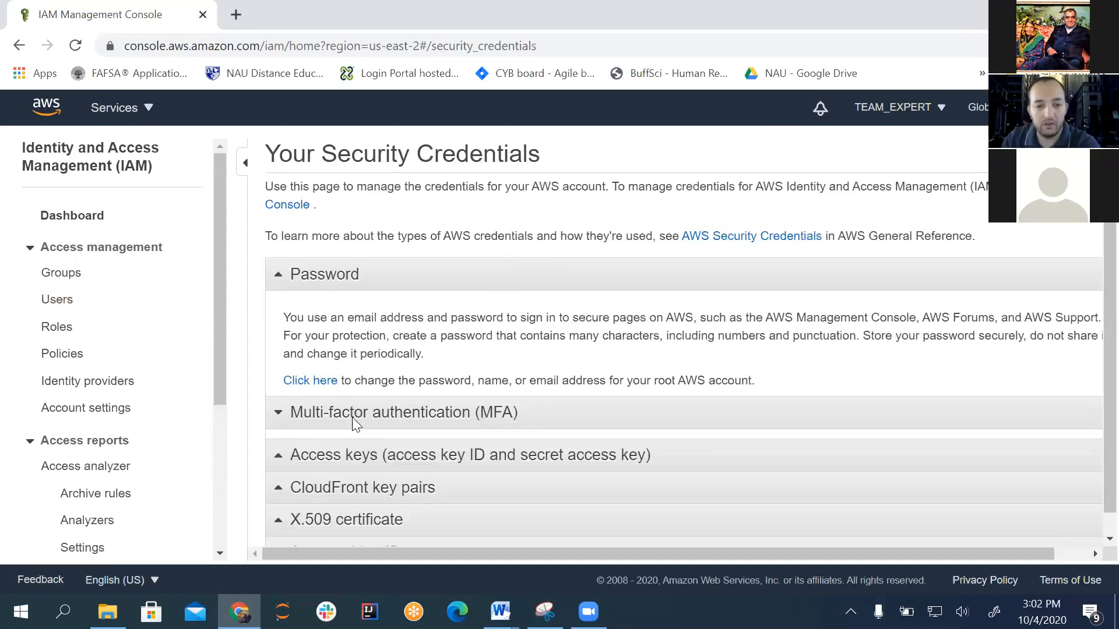
{"action": "left_click", "coordinate": [337, 401]}
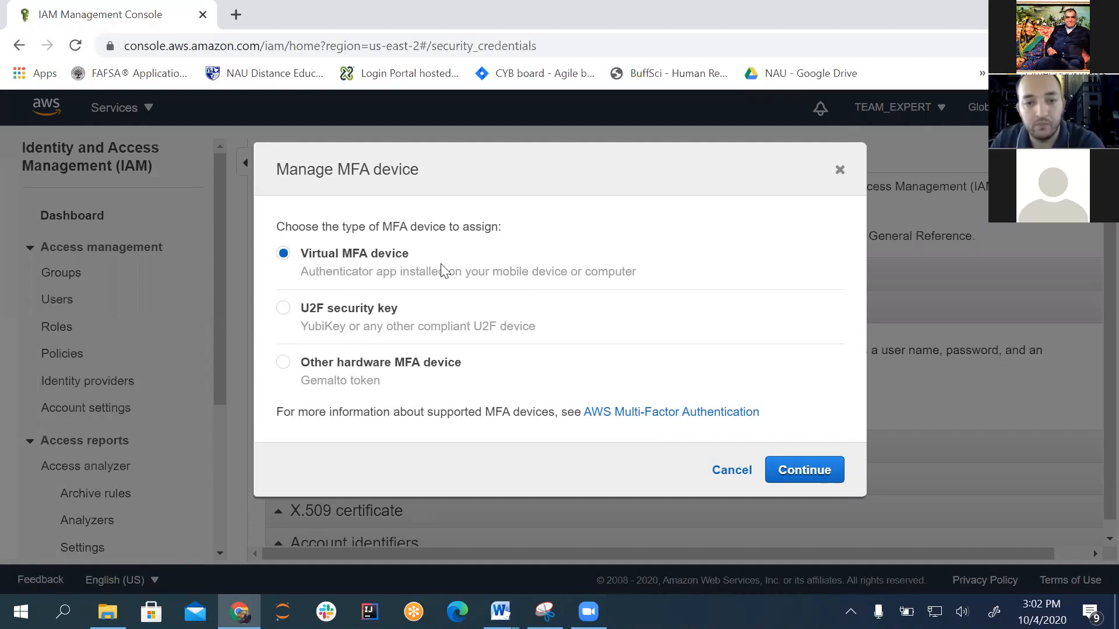
- Continue with the Virtual MFA device option to reach its setup instructions
{"action": "left_click_drag", "start_coordinate": [410, 273], "coordinate": [642, 285]}
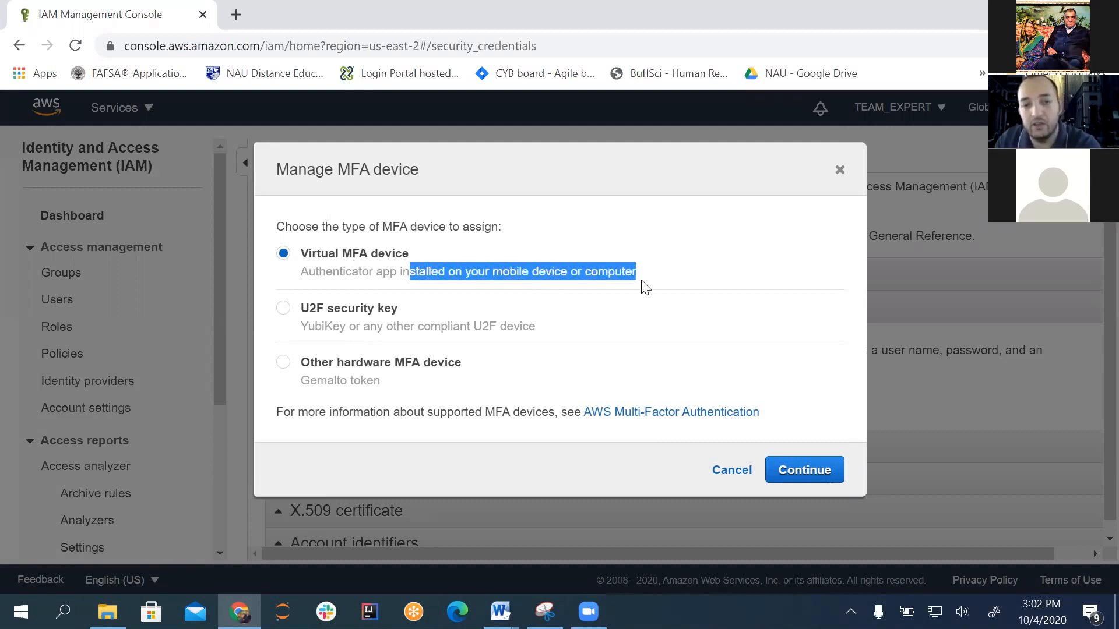
{"action": "left_click", "coordinate": [806, 471]}
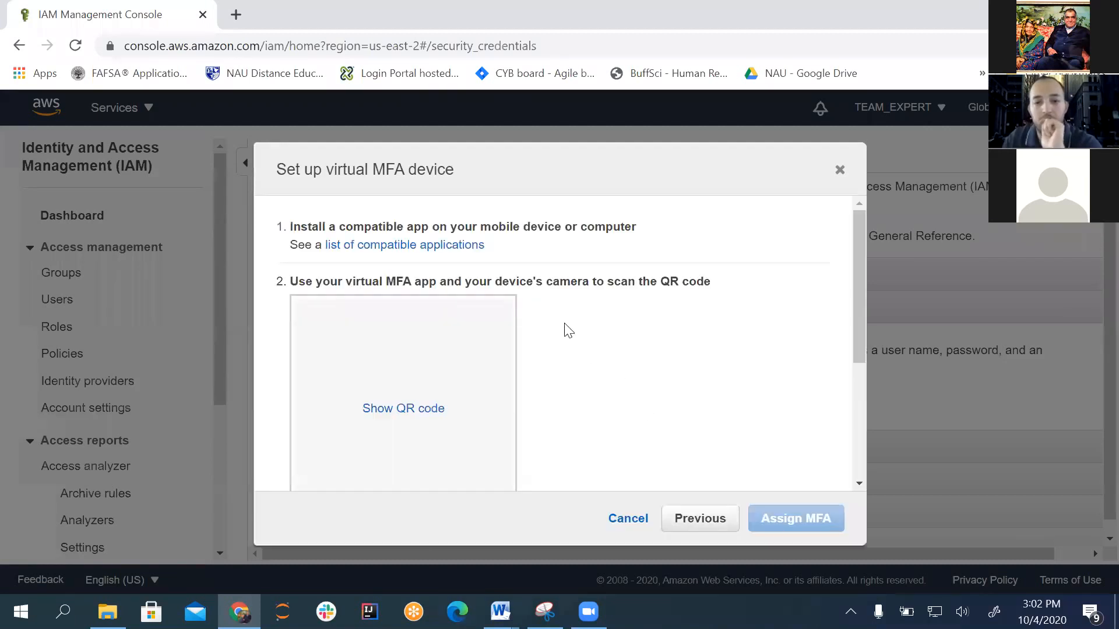
{"action": "scroll", "coordinate": [511, 334], "scroll_direction": "down", "scroll_amount": 1}
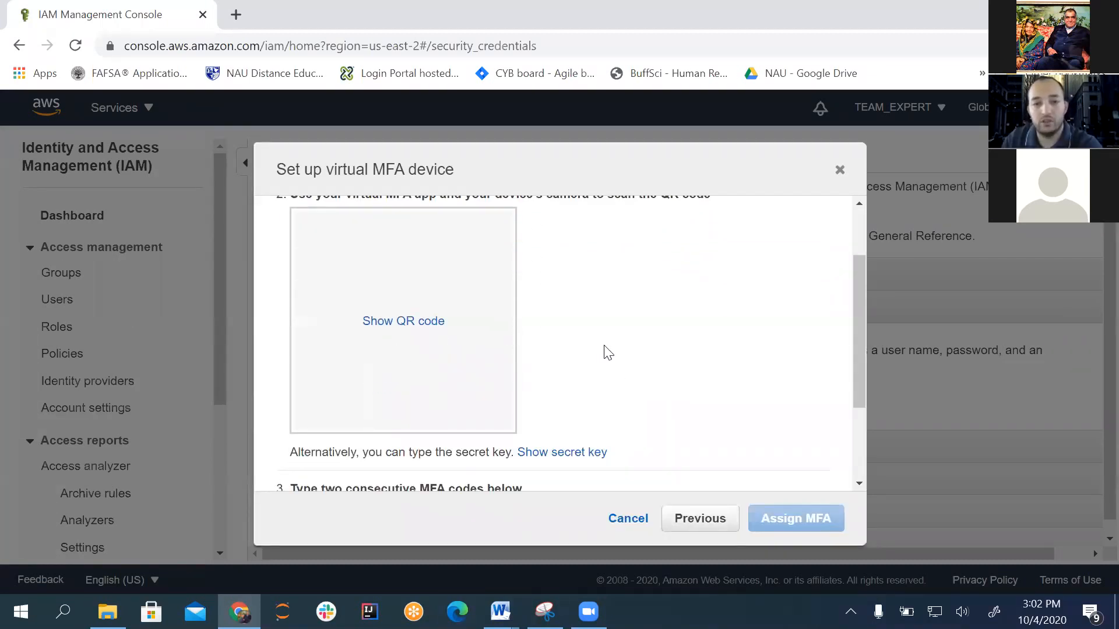
- Show the QR code for the authenticator app and scroll down to the two MFA code fields
{"action": "left_click", "coordinate": [403, 326]}
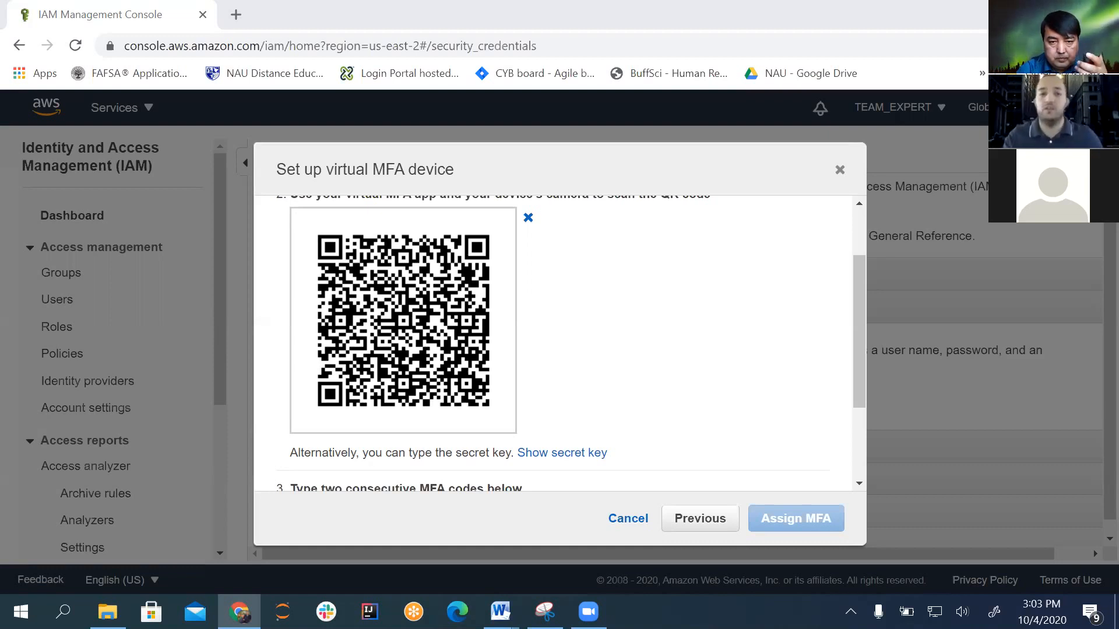
{"action": "scroll", "coordinate": [605, 303], "scroll_direction": "down", "scroll_amount": 2}
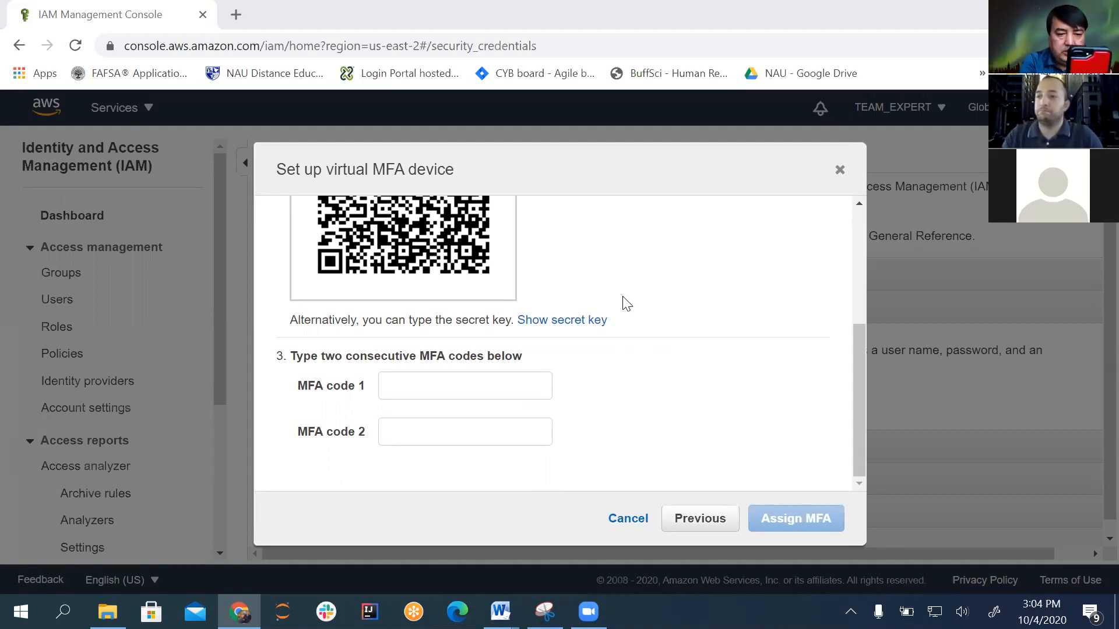
{"action": "scroll", "coordinate": [627, 304], "scroll_direction": "up", "scroll_amount": 4}
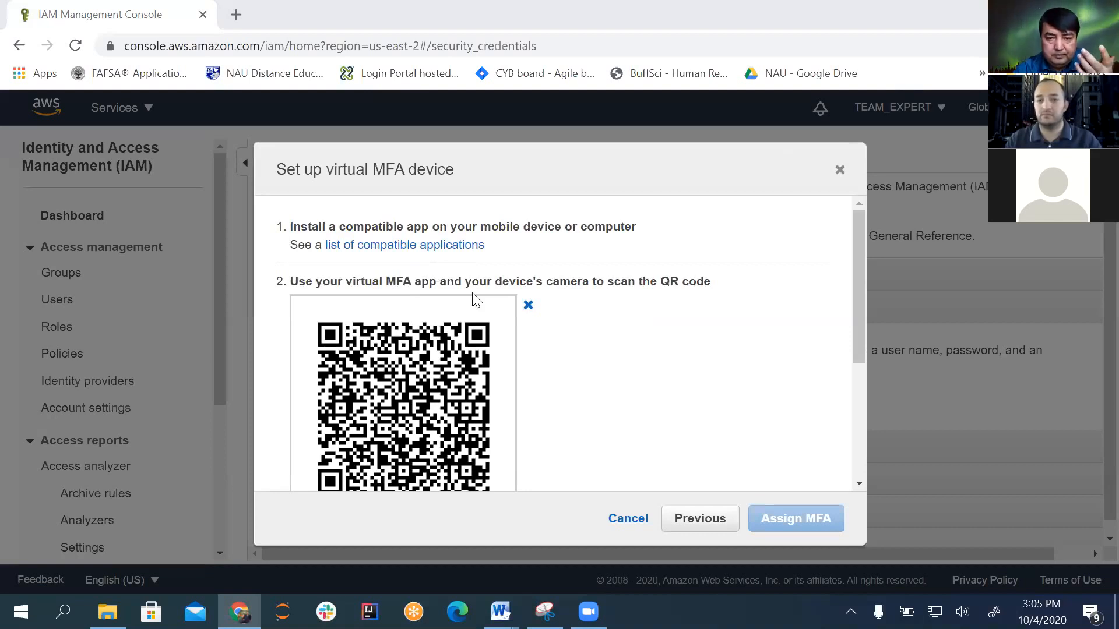
{"action": "scroll", "coordinate": [615, 342], "scroll_direction": "down", "scroll_amount": 3}
{"action": "scroll", "coordinate": [620, 343], "scroll_direction": "down", "scroll_amount": 1}
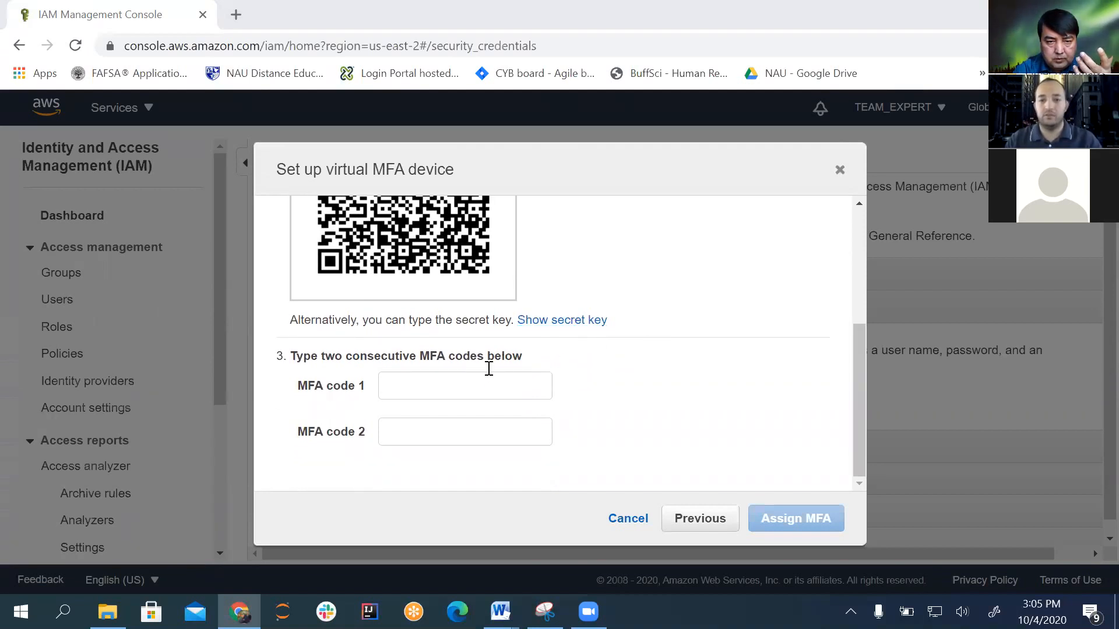
- Clear the stray text selection and click into the MFA code 1 field
{"action": "left_click_drag", "start_coordinate": [518, 373], "coordinate": [500, 387]}
{"action": "left_click", "coordinate": [603, 381]}
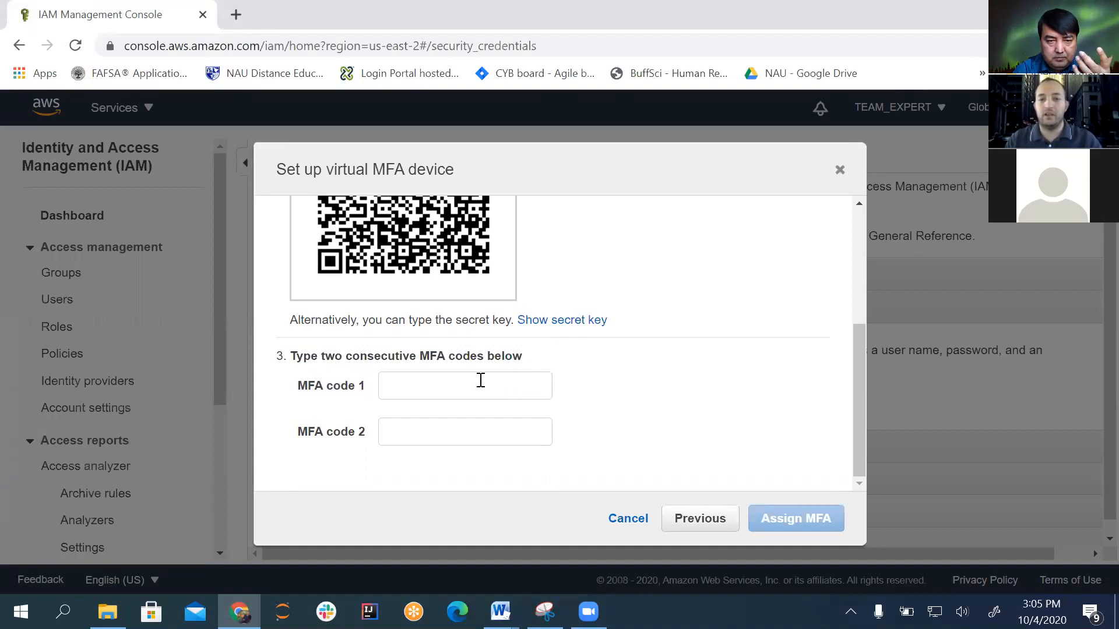
{"action": "left_click", "coordinate": [465, 387]}
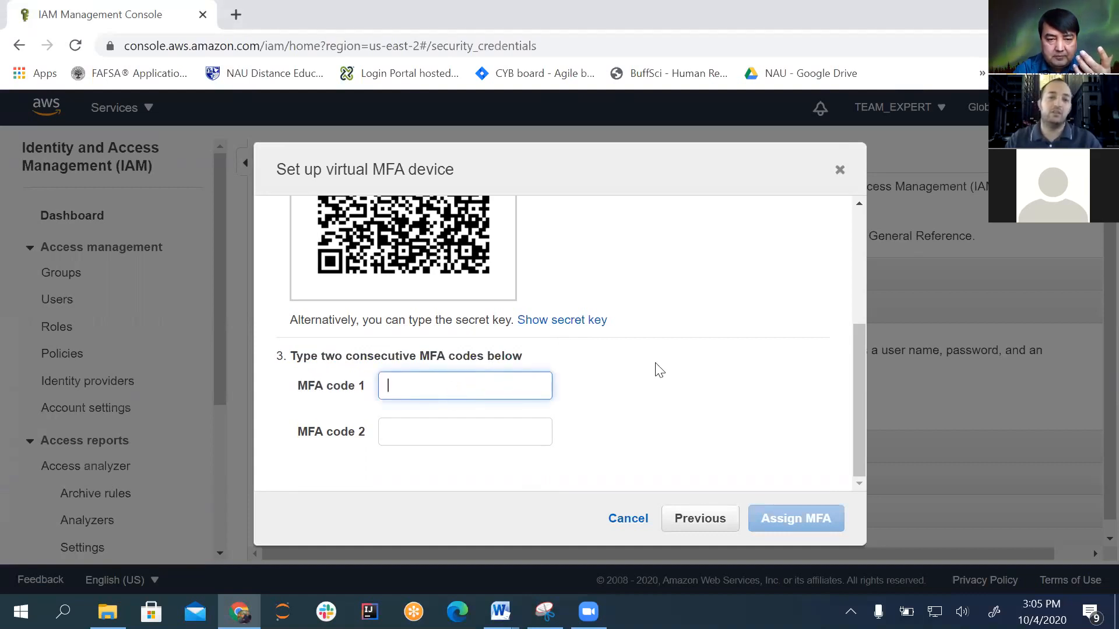
{"action": "left_click", "coordinate": [682, 367]}
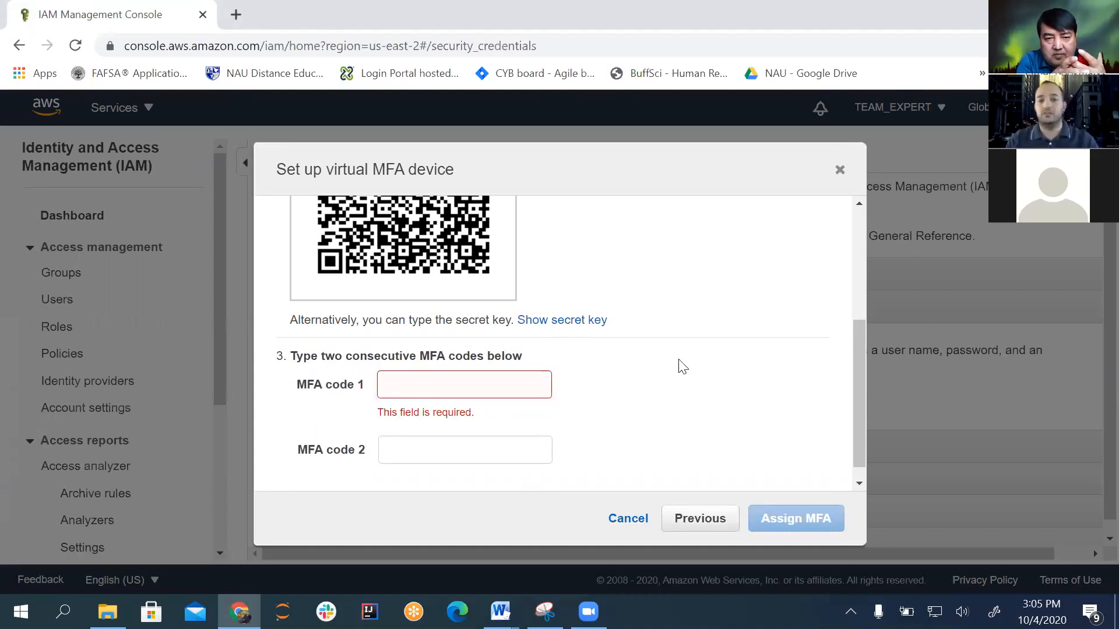
- Restore Chrome to a smaller window so the desktop shows
{"action": "key", "text": "super"}
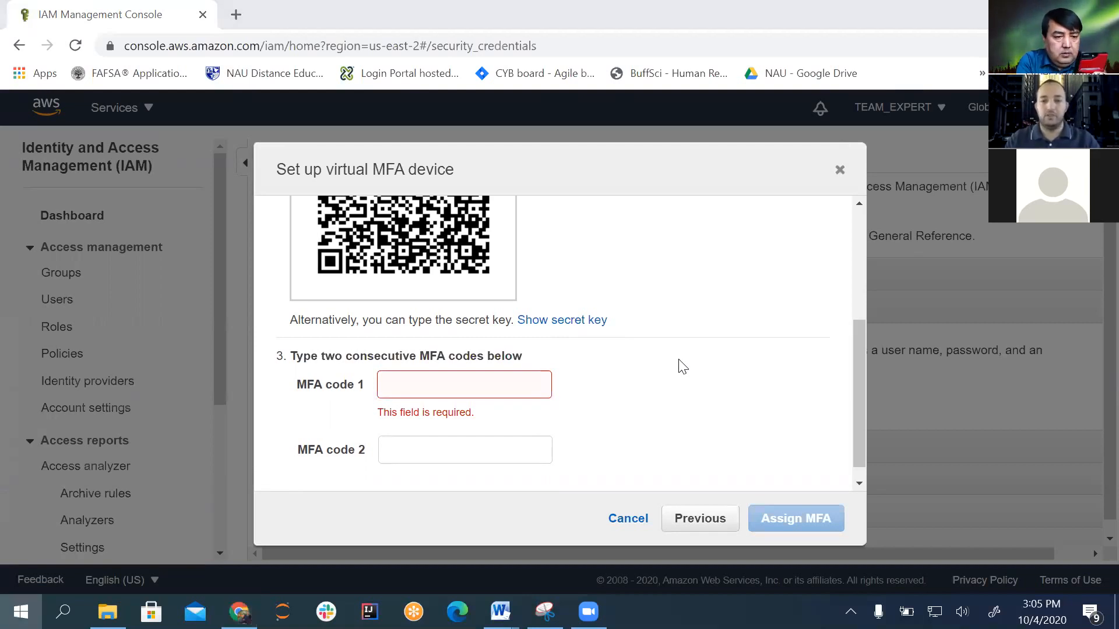
{"action": "key", "text": "super"}
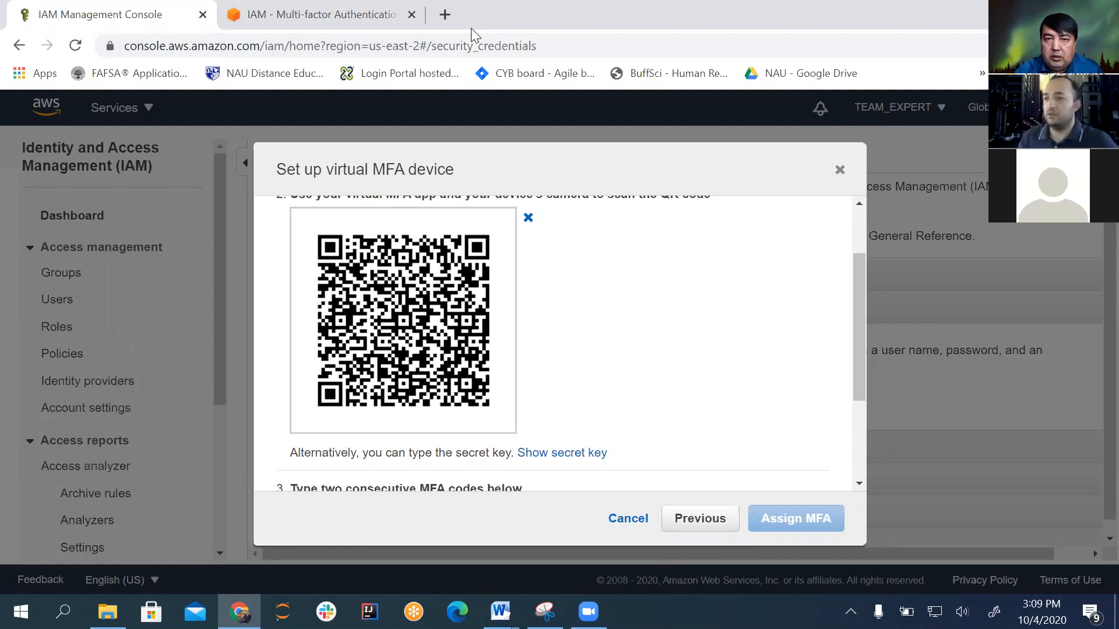
{"action": "left_click", "coordinate": [1058, 10]}
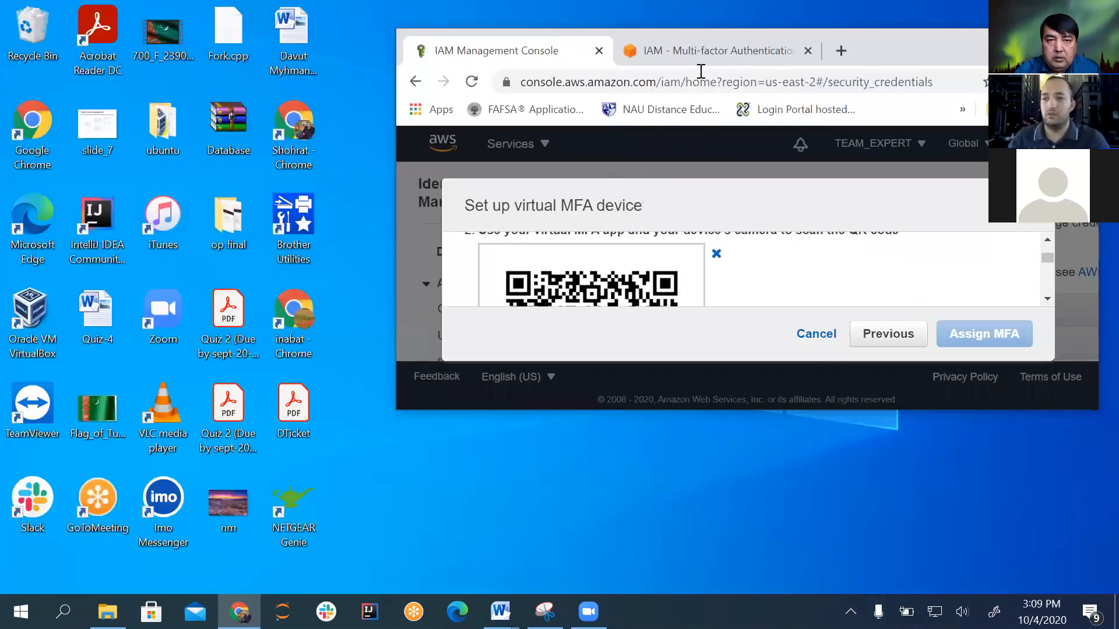
- In a new maximized tab, search Google for 'google authenticator app', then return to the IAM tab
{"action": "left_click", "coordinate": [840, 51]}
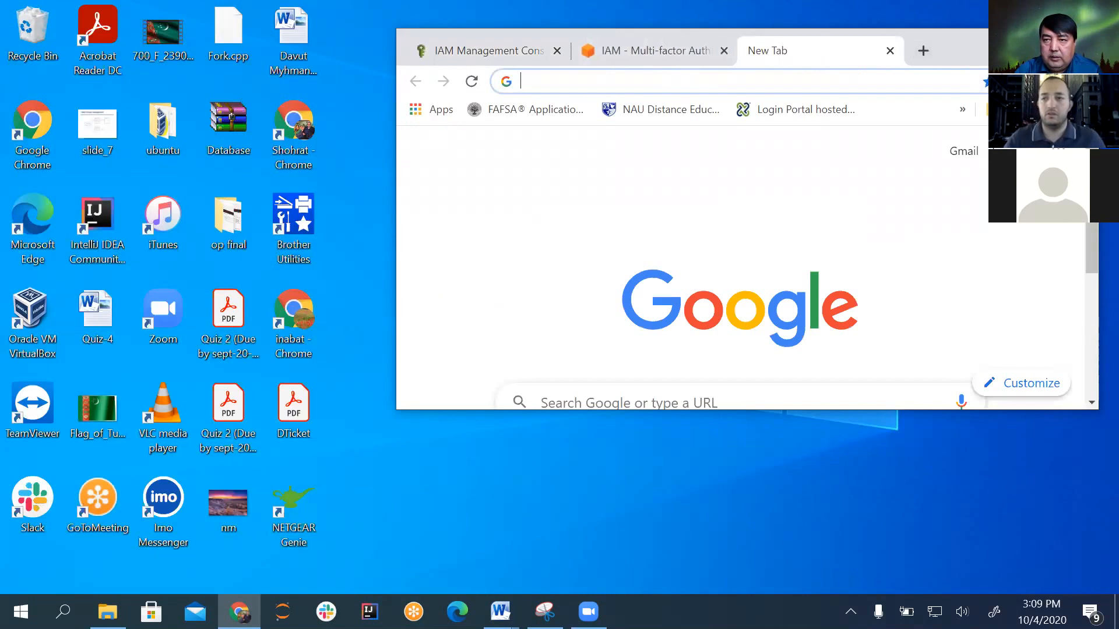
{"action": "left_click", "coordinate": [1038, 40]}
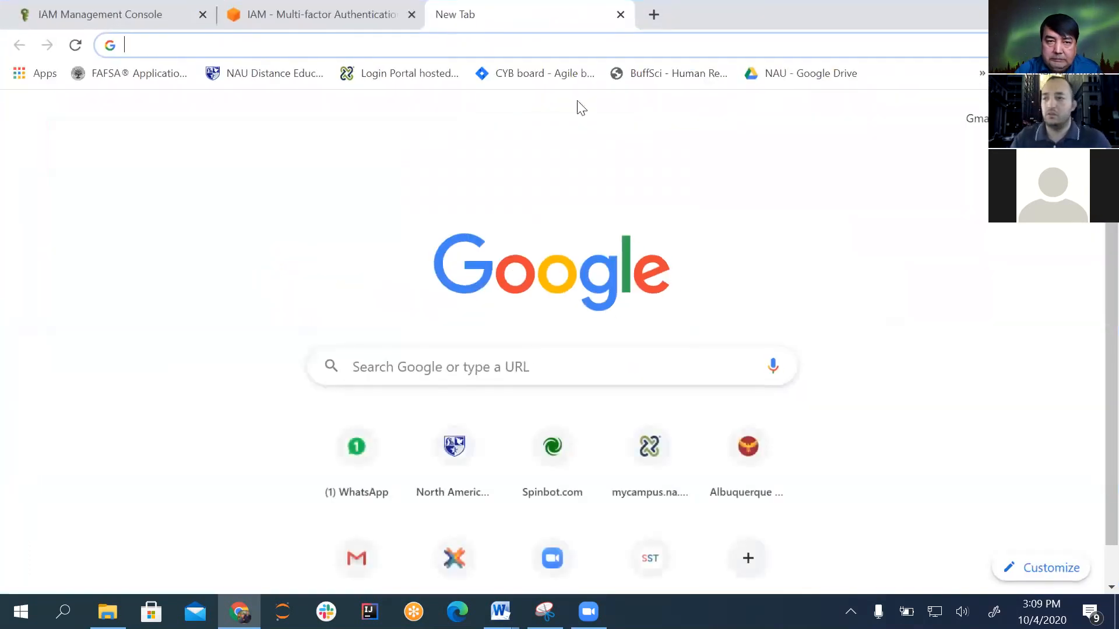
{"action": "left_click", "coordinate": [314, 51]}
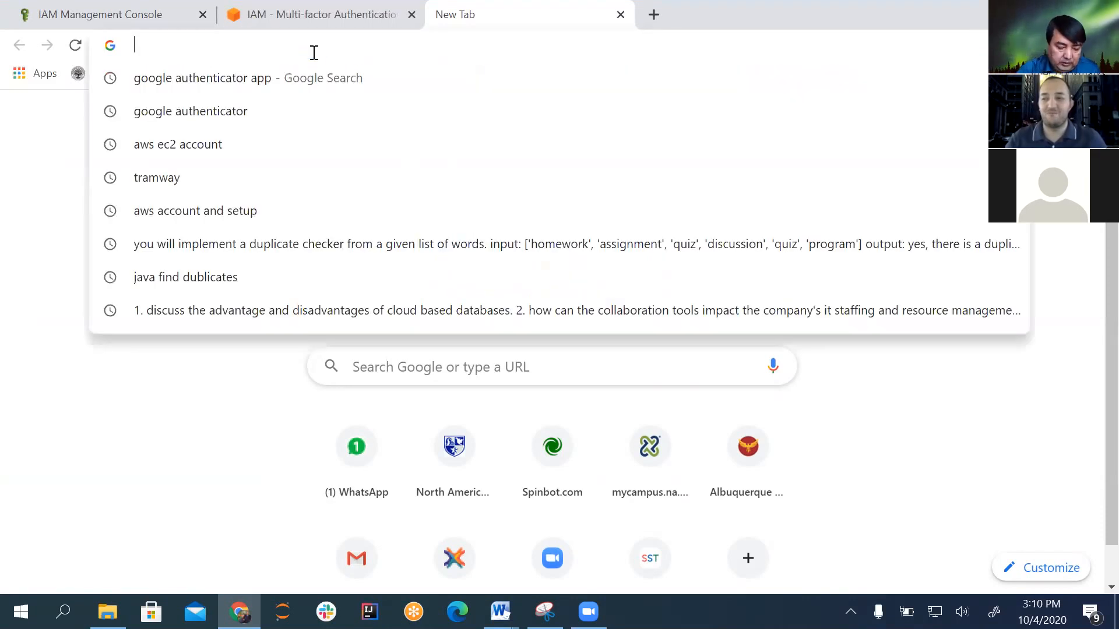
{"action": "type", "text": "google"}
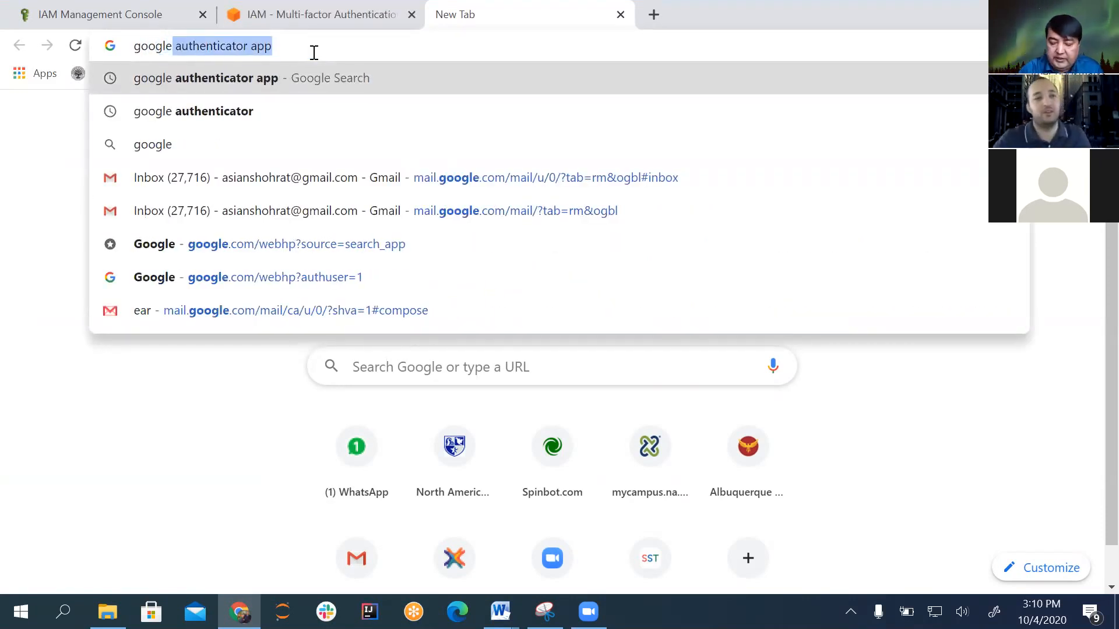
{"action": "key", "text": "Return"}
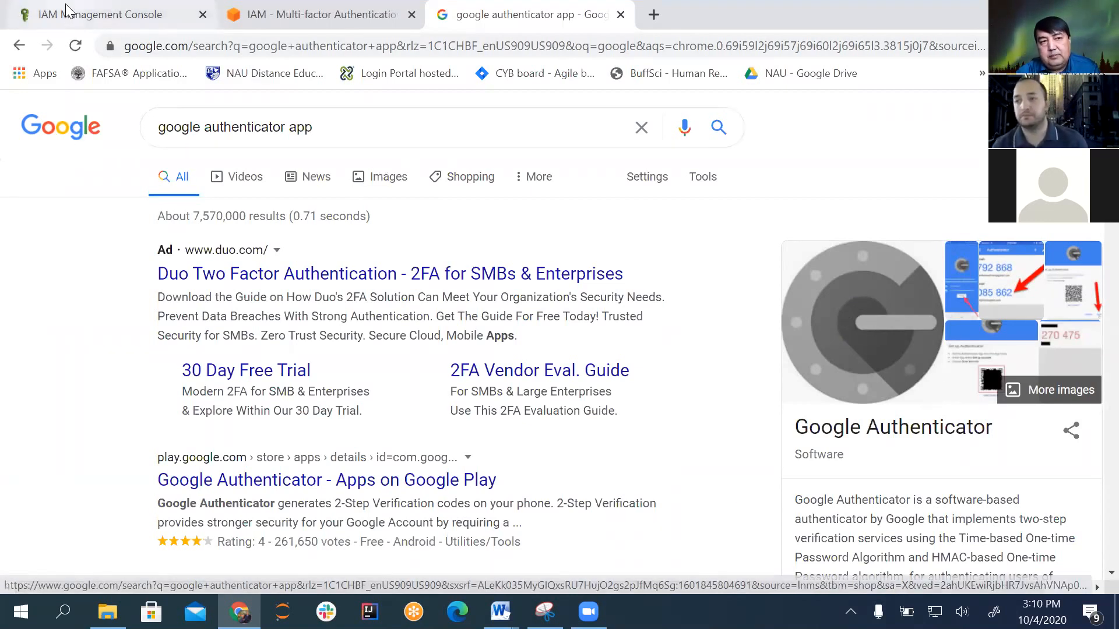
{"action": "left_click", "coordinate": [117, 14]}
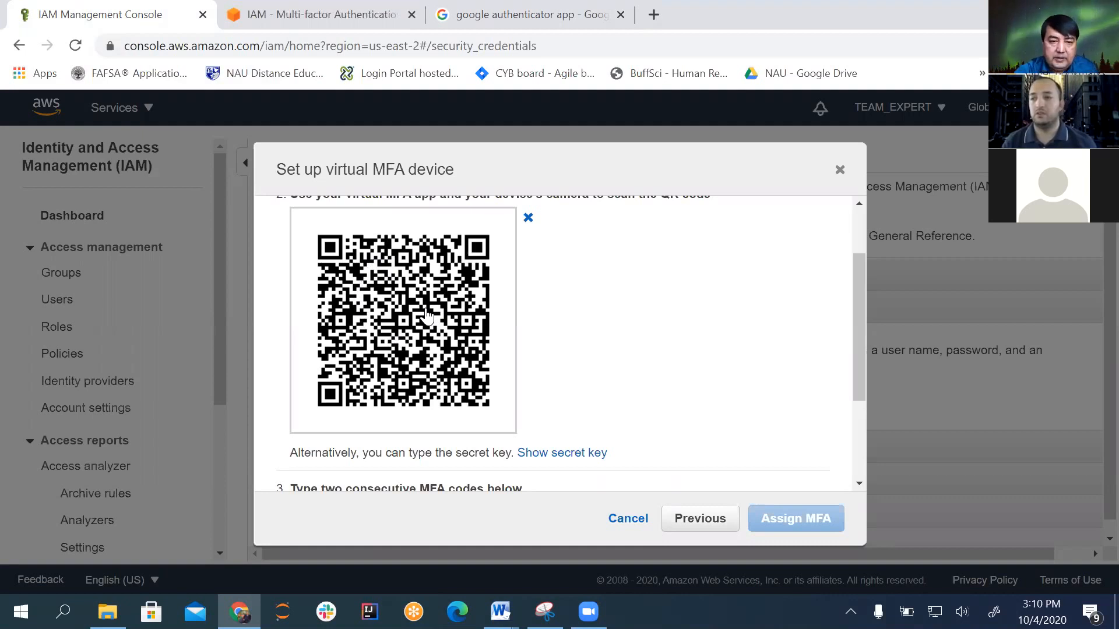
- Enter two consecutive authenticator codes in MFA code 1 and 2, then assign the virtual MFA device
{"action": "scroll", "coordinate": [643, 332], "scroll_direction": "down", "scroll_amount": 3}
{"action": "left_click", "coordinate": [439, 371]}
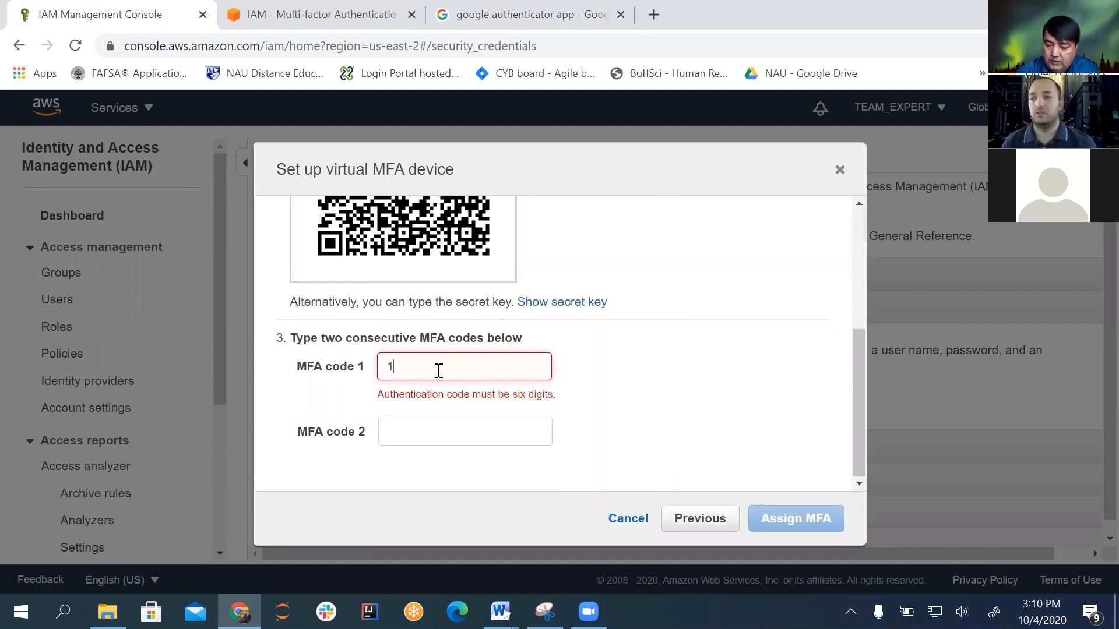
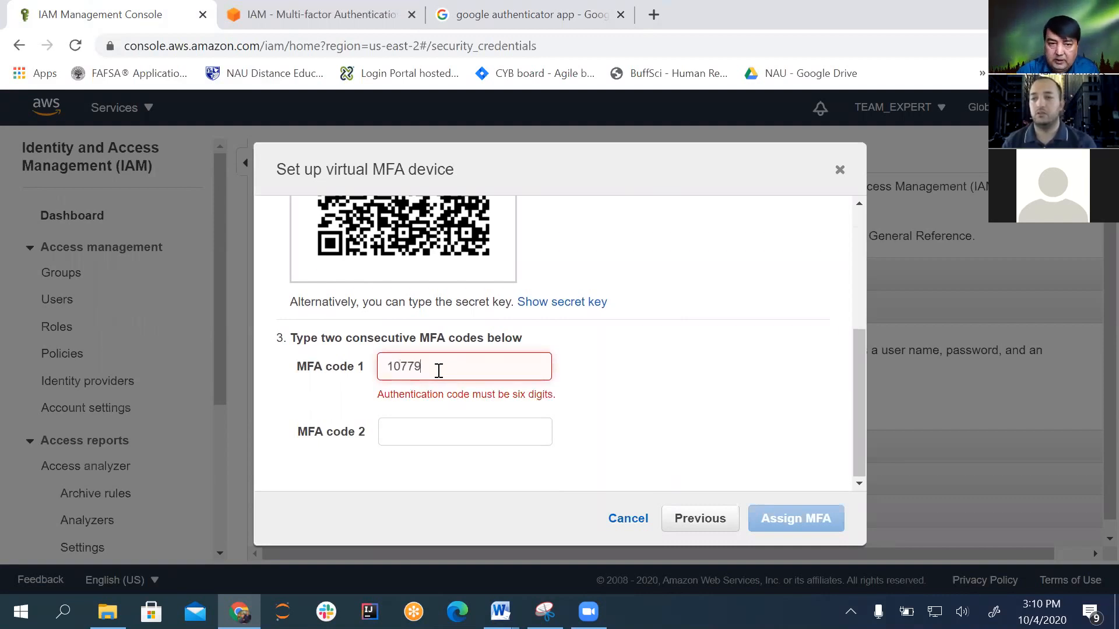
{"action": "left_click", "coordinate": [399, 433]}
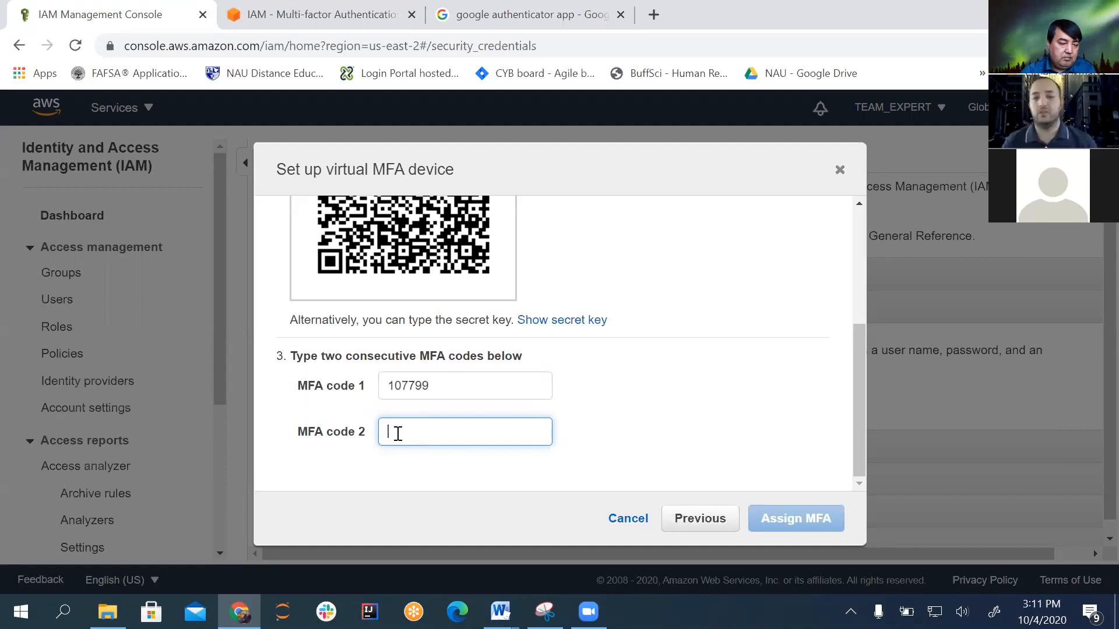
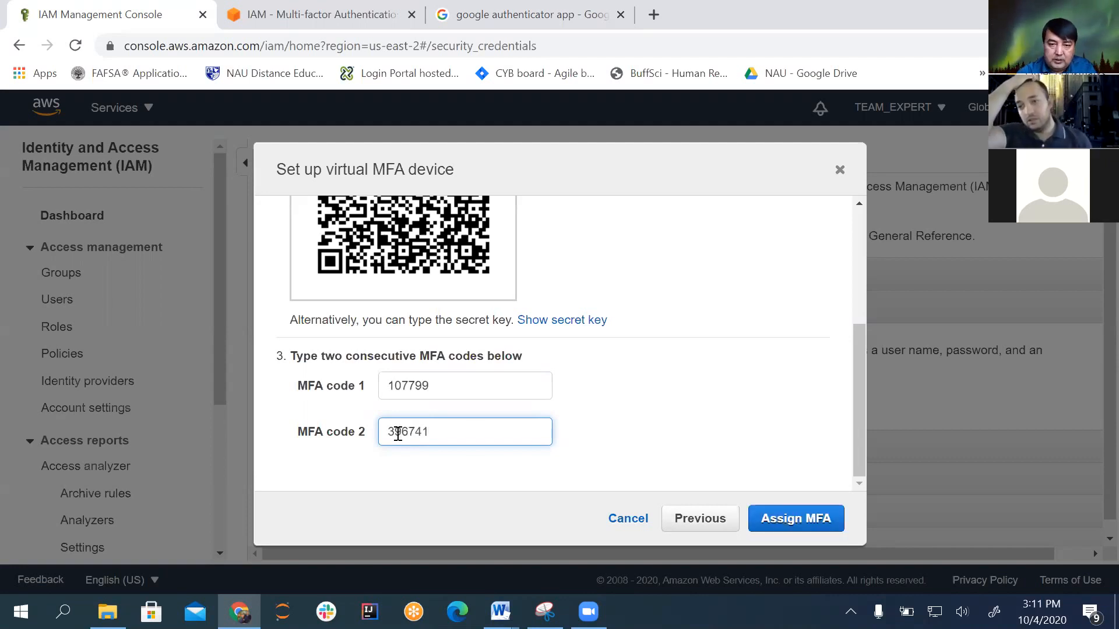
{"action": "left_click", "coordinate": [774, 518]}
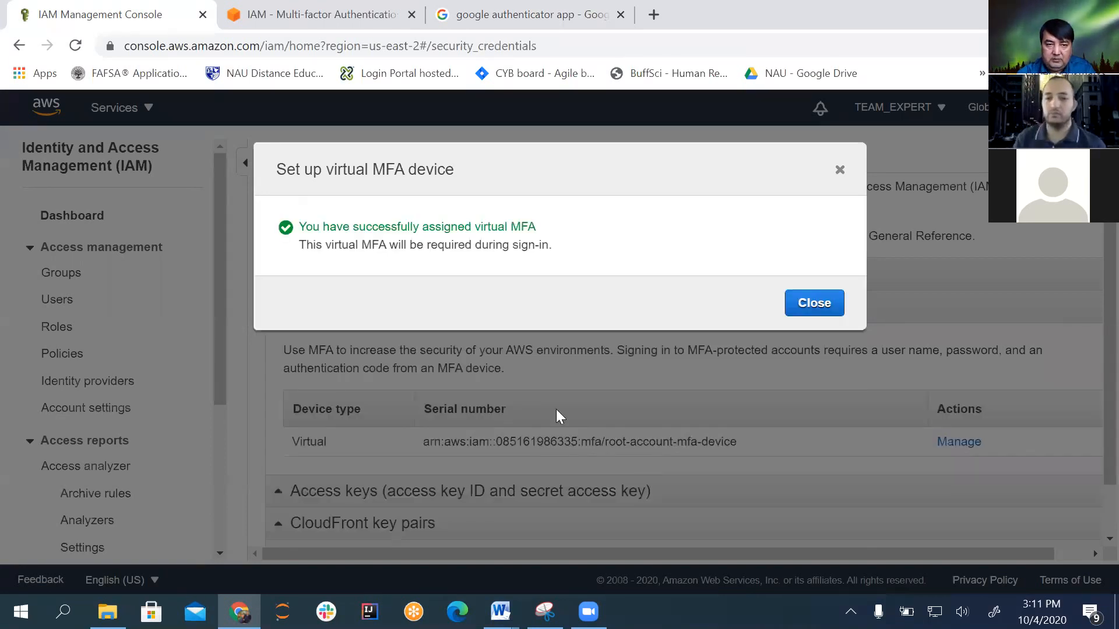
- Close the MFA success dialog, check the listed virtual device, and open the Services menu
{"action": "left_click", "coordinate": [814, 302]}
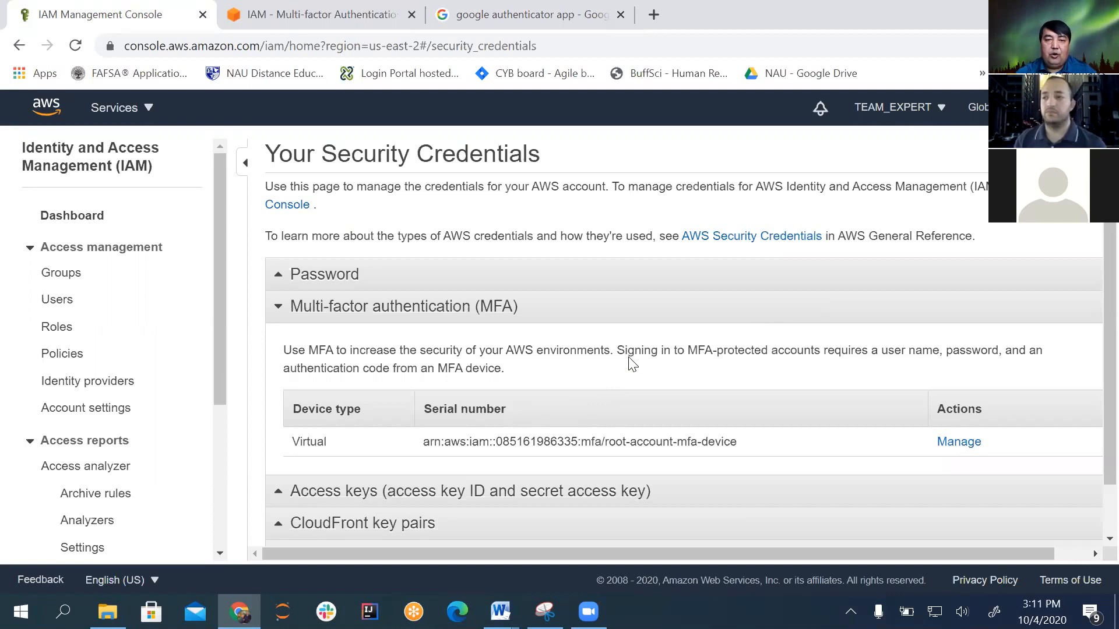
{"action": "scroll", "coordinate": [655, 359], "scroll_direction": "down", "scroll_amount": 1}
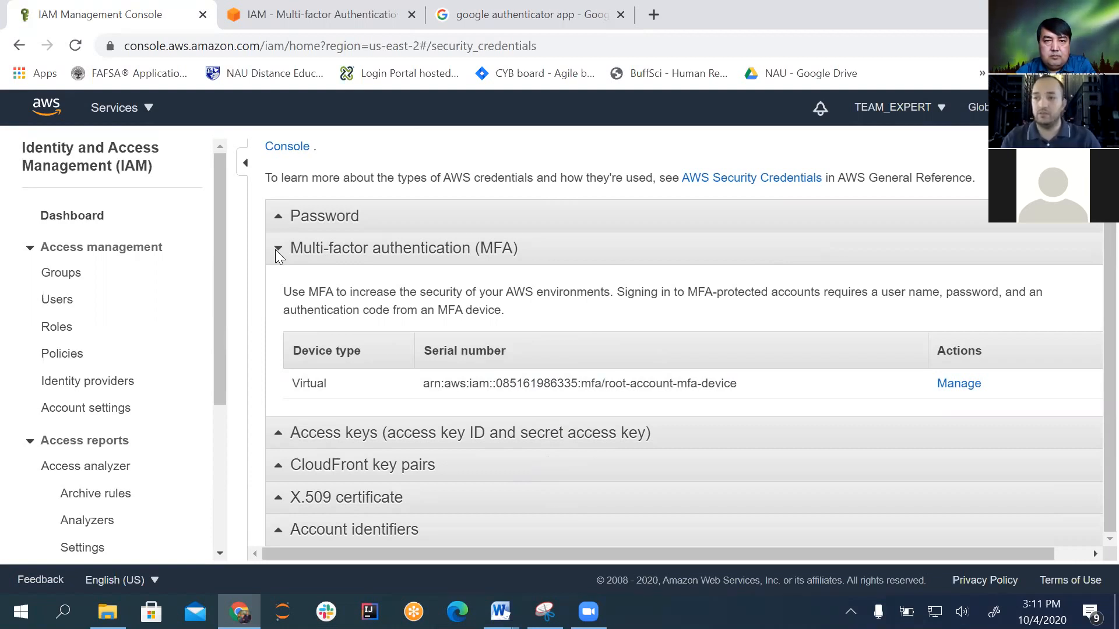
{"action": "left_click", "coordinate": [149, 111]}
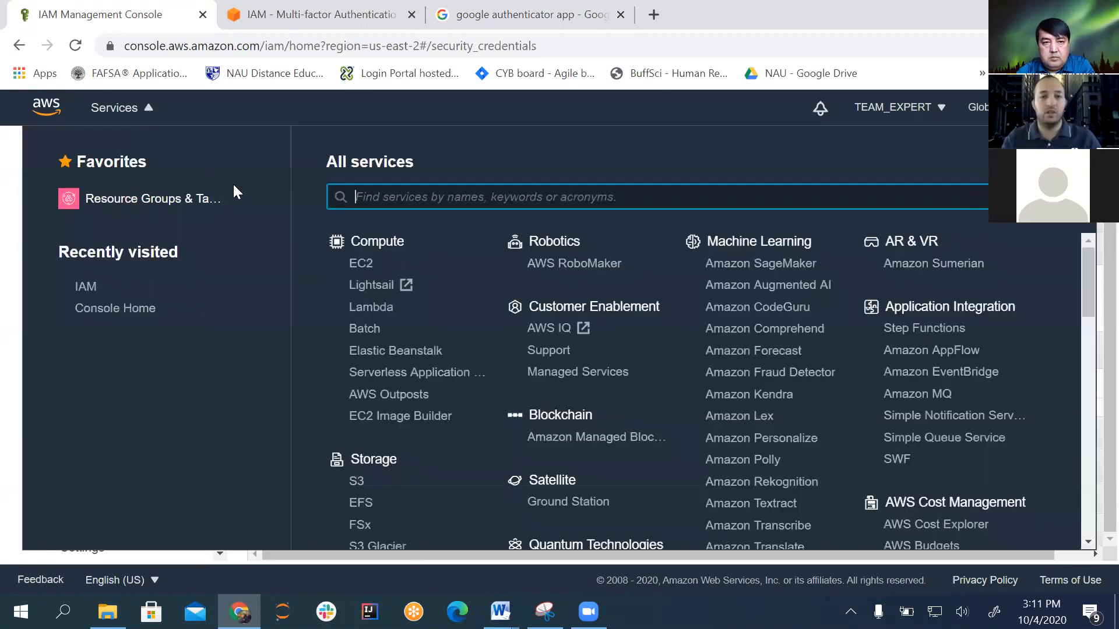
- Open the EC2 console for the US East (Ohio) region from the Services list
{"action": "left_click", "coordinate": [359, 266]}
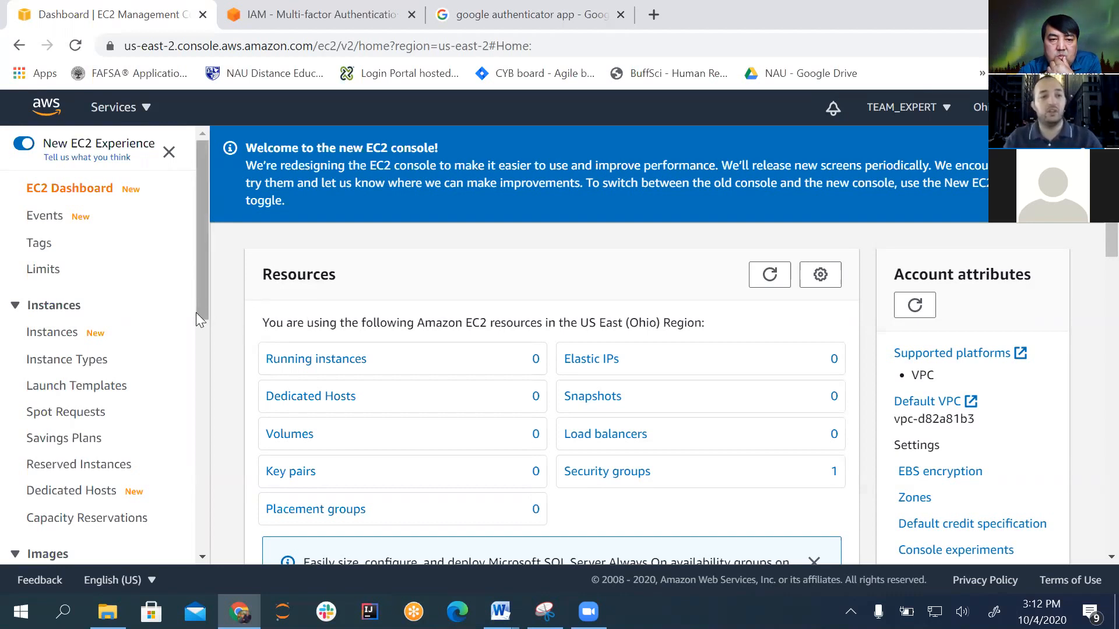
- From the empty EC2 Instances list, choose Launch instances to start the launch wizard
{"action": "left_click", "coordinate": [61, 341]}
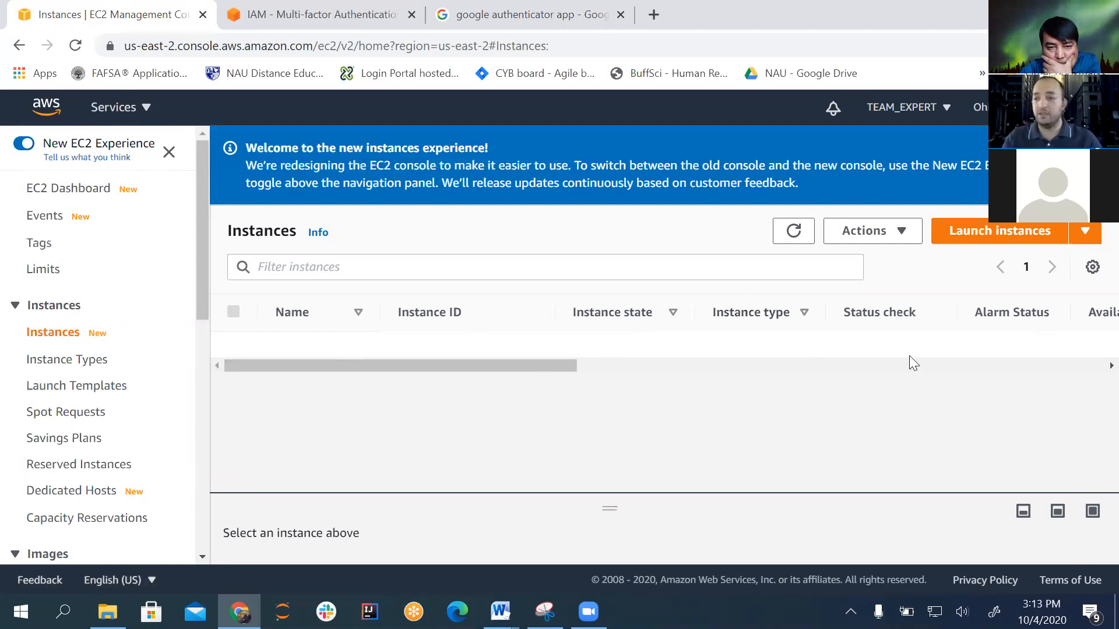
{"action": "left_click", "coordinate": [1084, 233]}
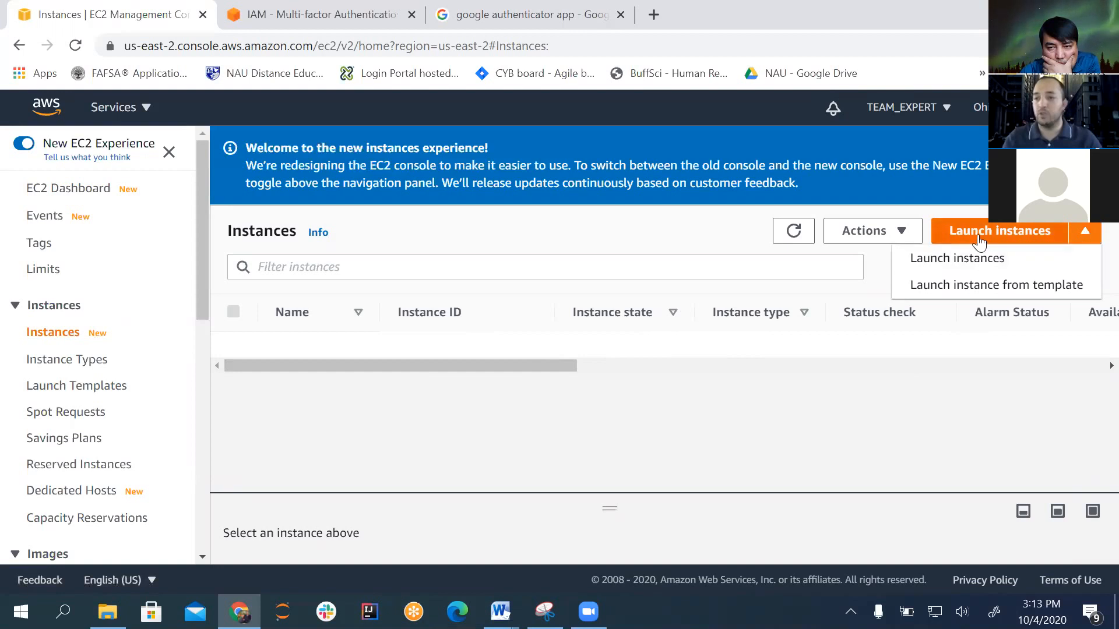
{"action": "left_click", "coordinate": [972, 258]}
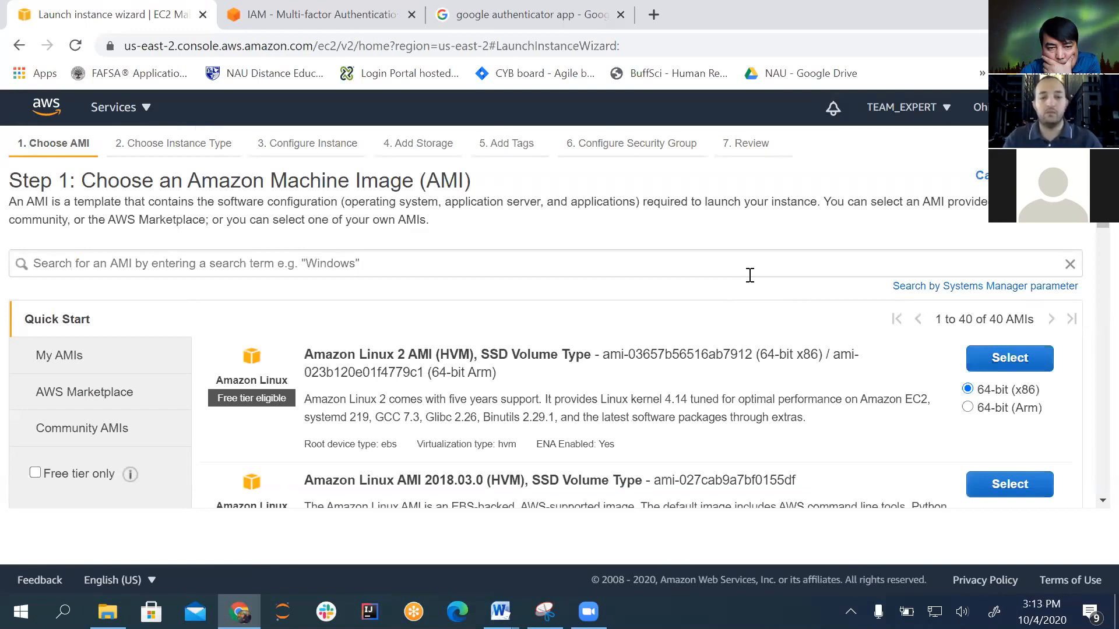
{"action": "scroll", "coordinate": [708, 285], "scroll_direction": "down", "scroll_amount": 3}
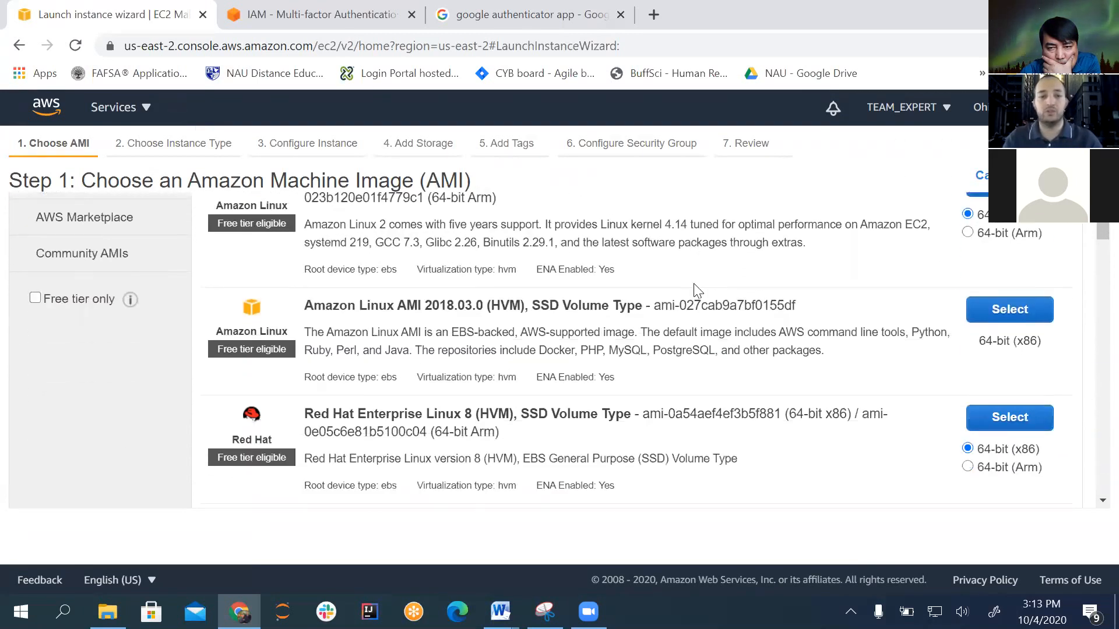
{"action": "scroll", "coordinate": [698, 290], "scroll_direction": "up", "scroll_amount": 2}
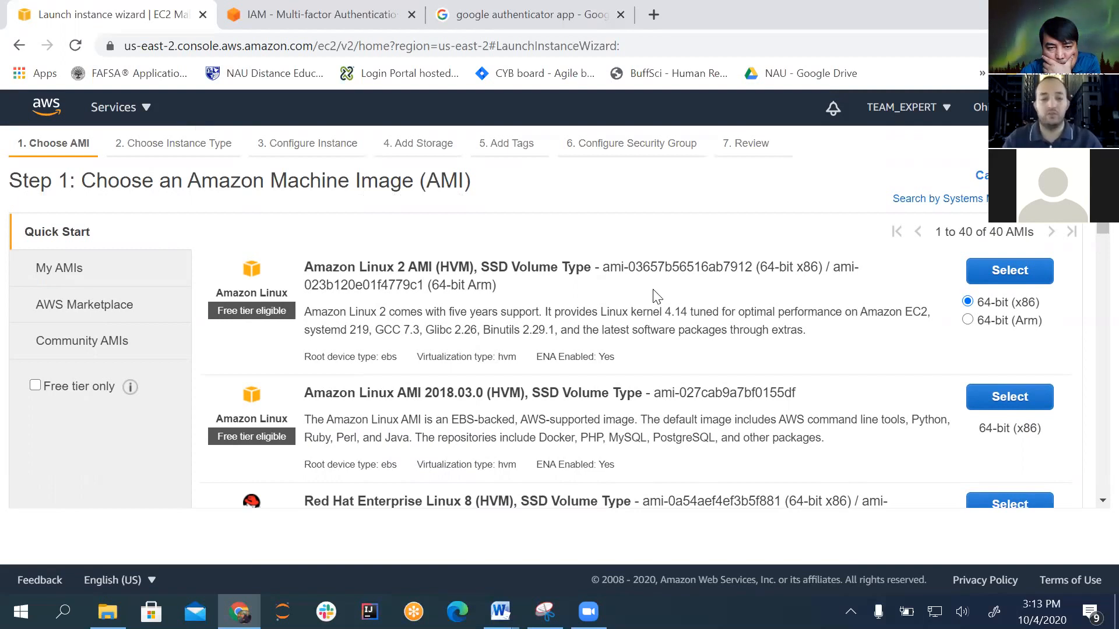
{"action": "scroll", "coordinate": [652, 297], "scroll_direction": "down", "scroll_amount": 1}
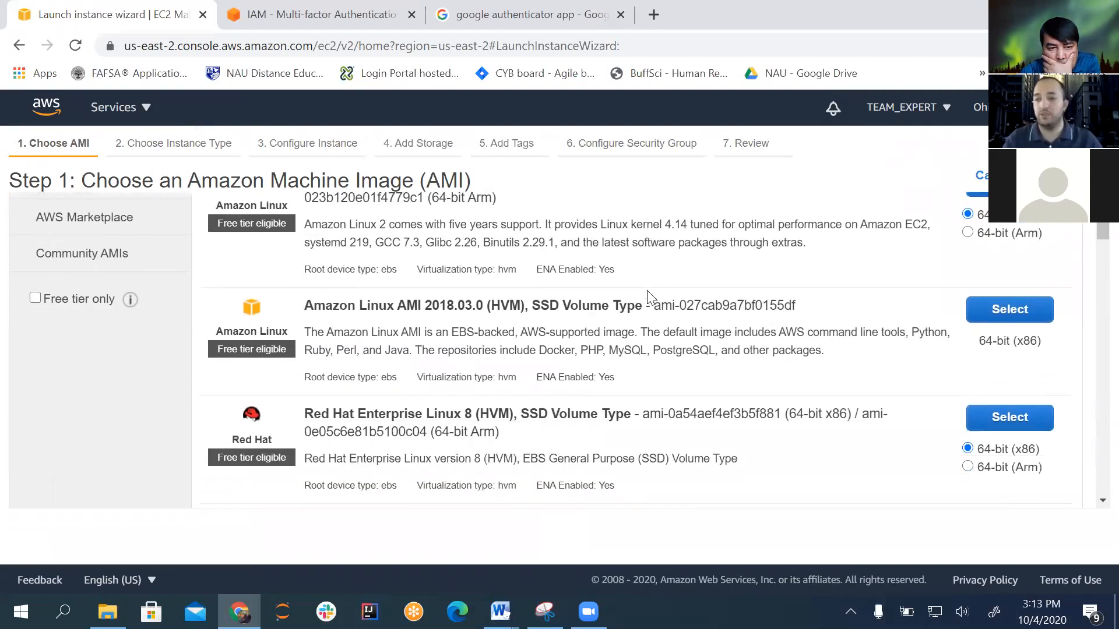
{"action": "scroll", "coordinate": [648, 297], "scroll_direction": "down", "scroll_amount": 3}
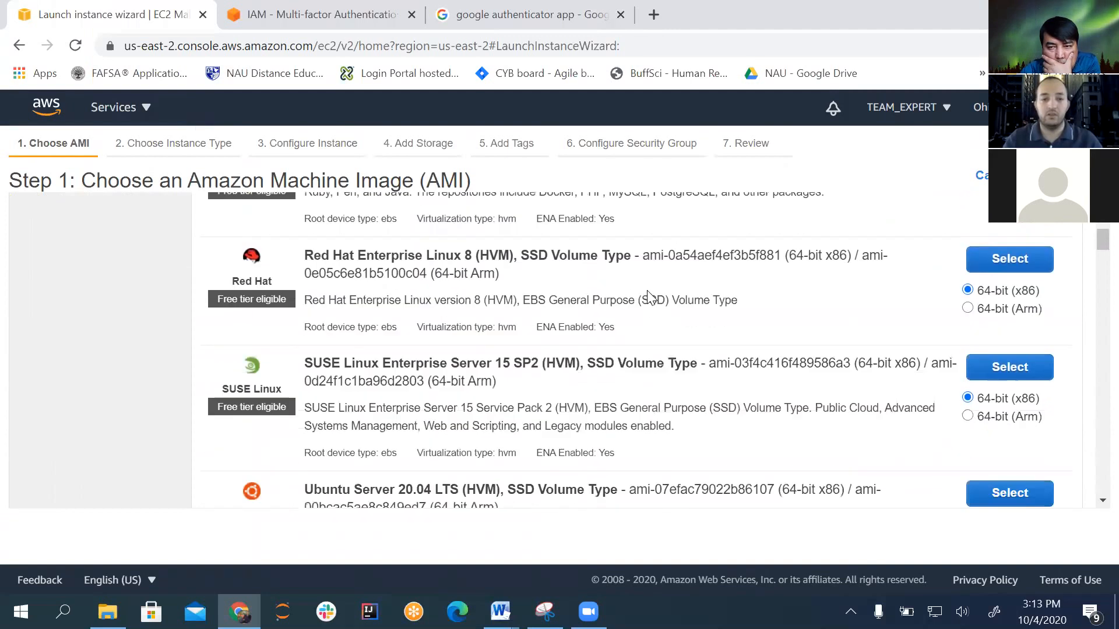
{"action": "scroll", "coordinate": [649, 294], "scroll_direction": "down", "scroll_amount": 2}
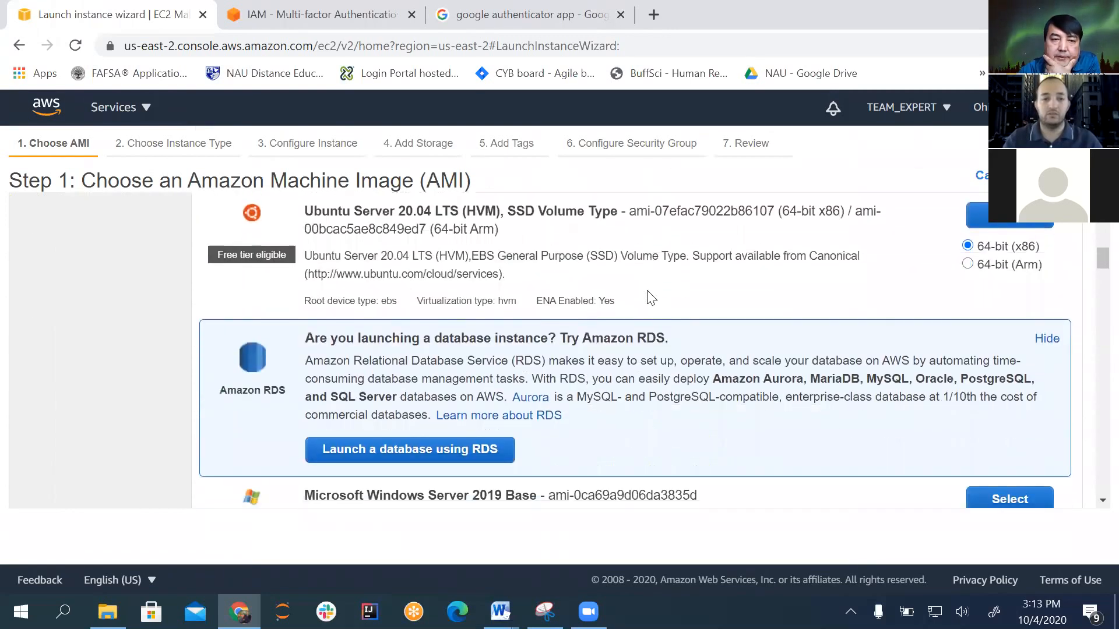
{"action": "scroll", "coordinate": [651, 299], "scroll_direction": "down", "scroll_amount": 2}
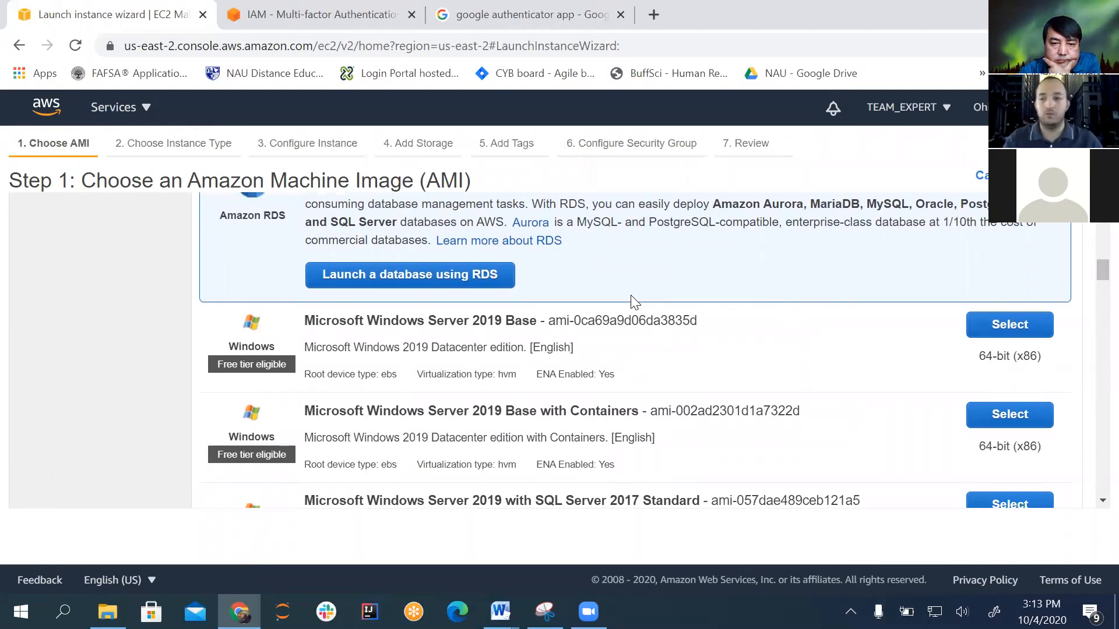
{"action": "scroll", "coordinate": [634, 303], "scroll_direction": "down", "scroll_amount": 1}
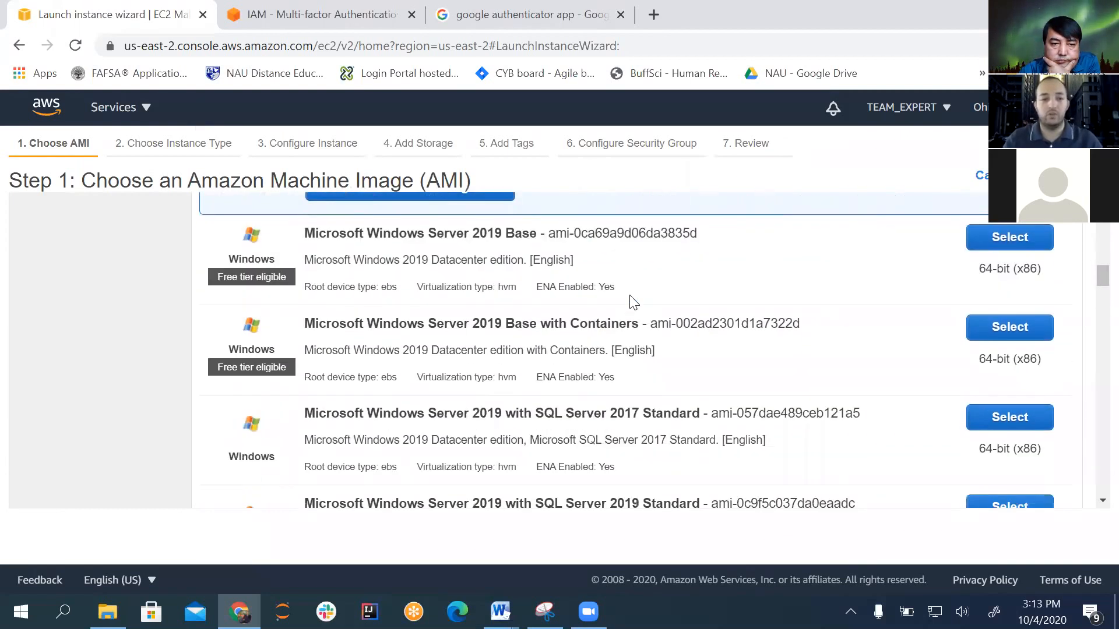
{"action": "scroll", "coordinate": [548, 323], "scroll_direction": "down", "scroll_amount": 1}
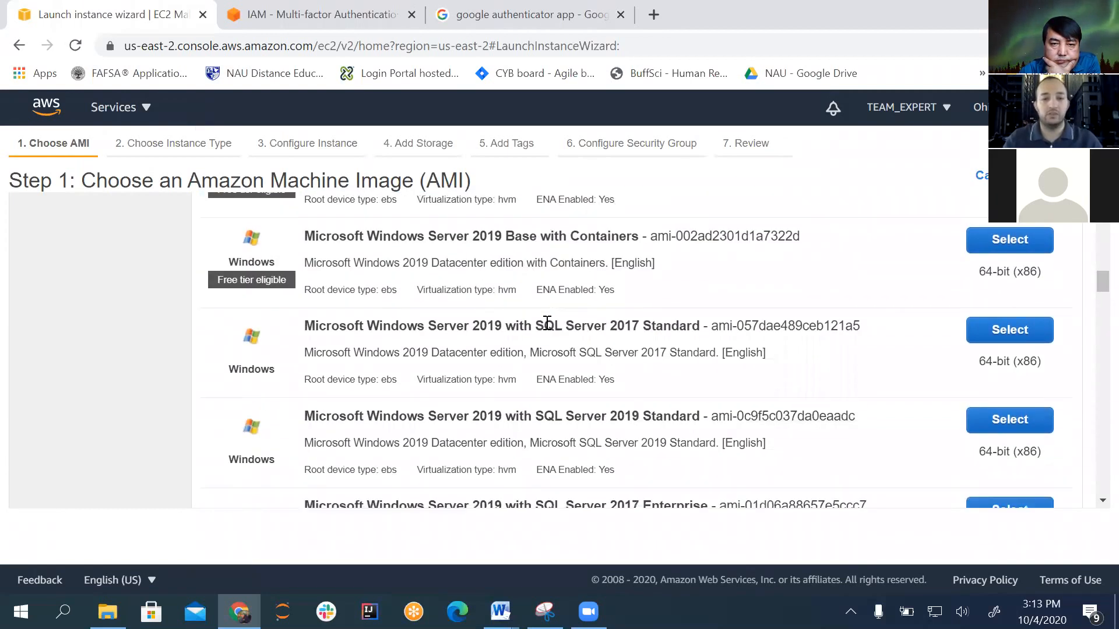
{"action": "scroll", "coordinate": [531, 323], "scroll_direction": "down", "scroll_amount": 3}
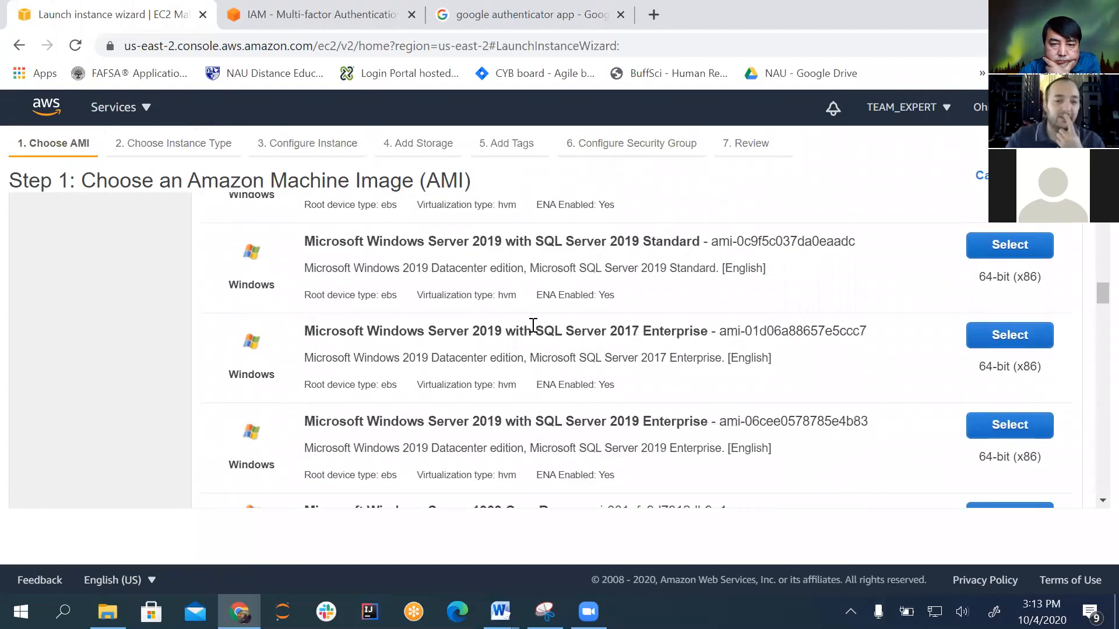
{"action": "scroll", "coordinate": [602, 360], "scroll_direction": "down", "scroll_amount": 2}
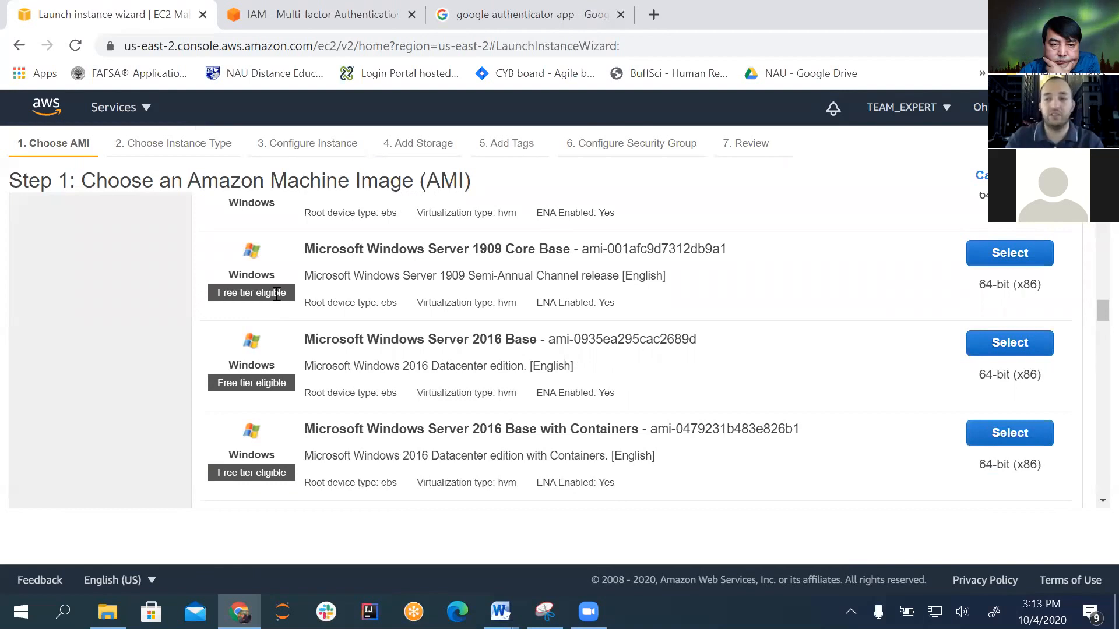
{"action": "scroll", "coordinate": [324, 309], "scroll_direction": "up", "scroll_amount": 1}
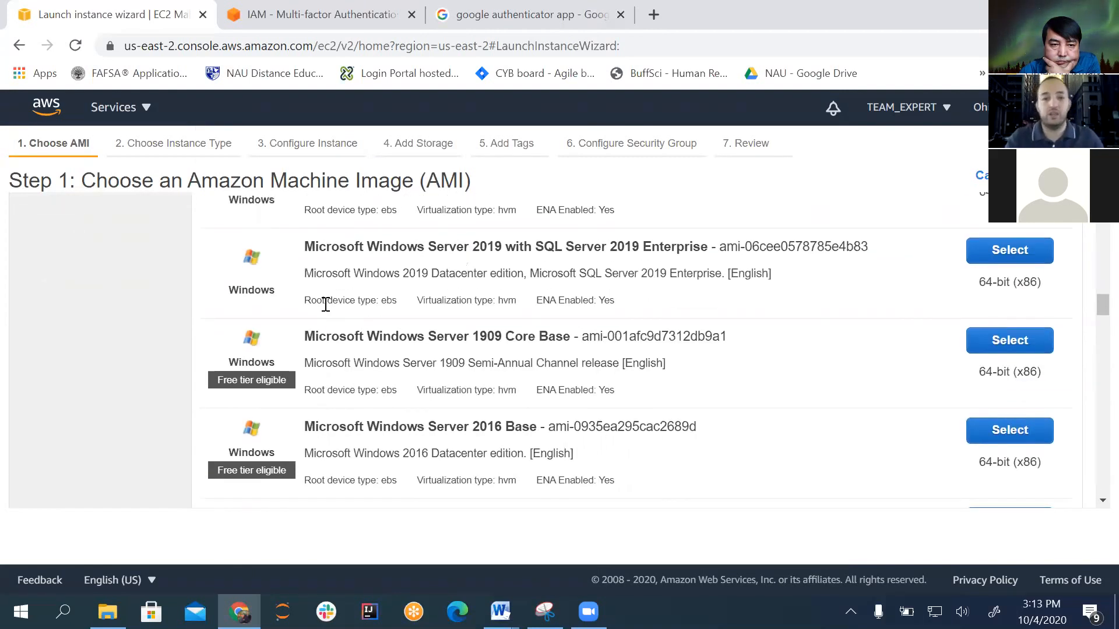
{"action": "scroll", "coordinate": [325, 304], "scroll_direction": "down", "scroll_amount": 10}
{"action": "scroll", "coordinate": [328, 321], "scroll_direction": "up", "scroll_amount": 15}
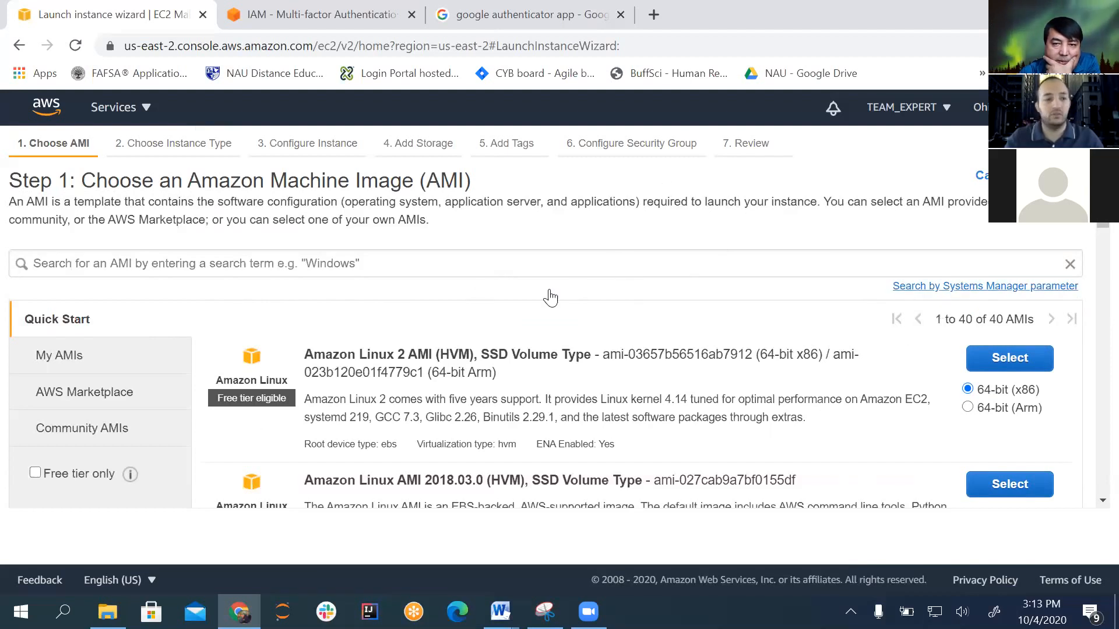
- Filter the AMI list to the 18 free-tier images and scroll to the Windows Server entries
{"action": "left_click", "coordinate": [35, 473]}
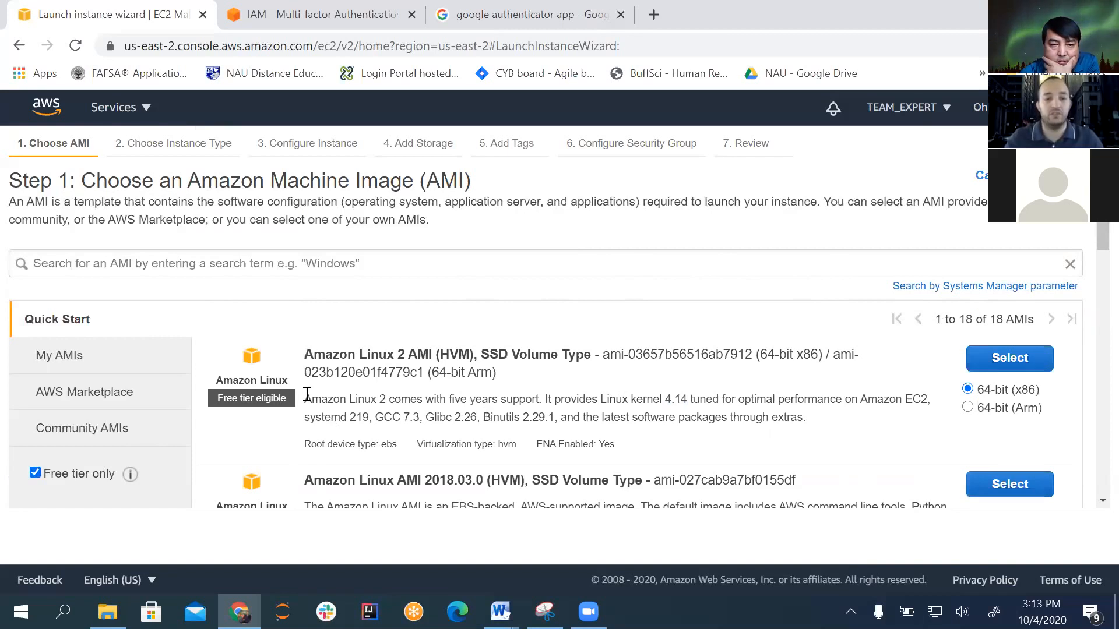
{"action": "scroll", "coordinate": [306, 394], "scroll_direction": "down", "scroll_amount": 3}
{"action": "scroll", "coordinate": [309, 398], "scroll_direction": "down", "scroll_amount": 3}
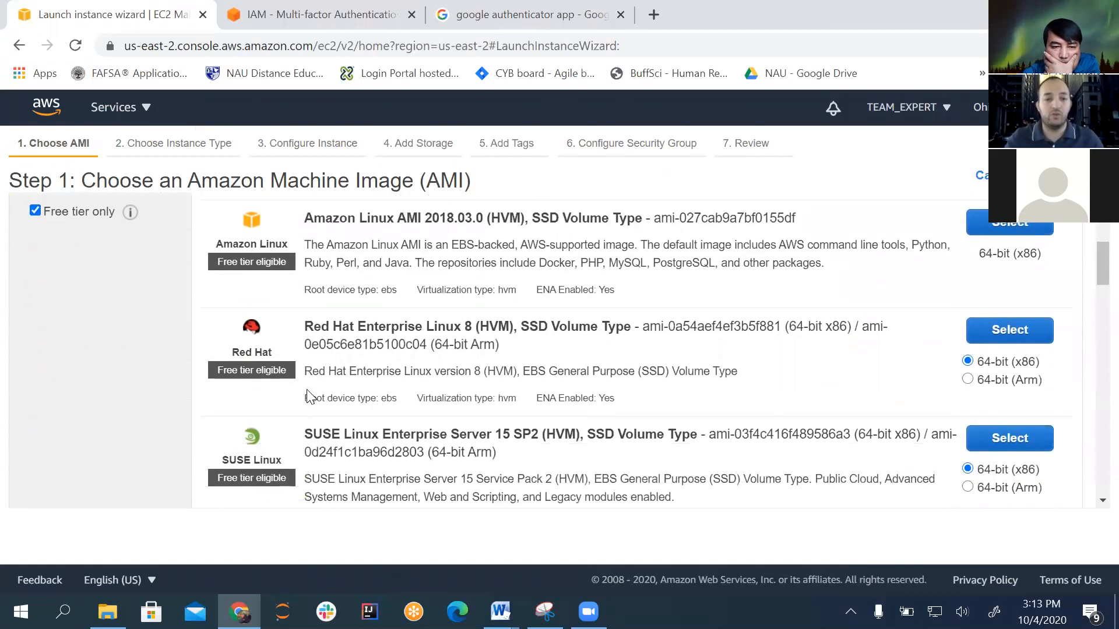
{"action": "scroll", "coordinate": [309, 391], "scroll_direction": "down", "scroll_amount": 8}
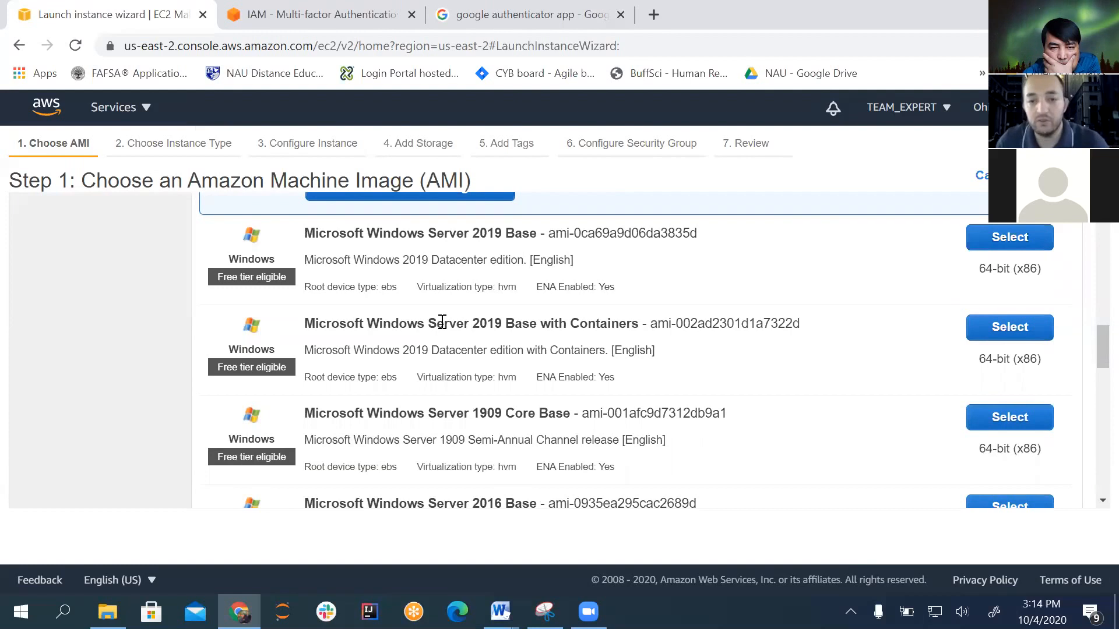
{"action": "left_click_drag", "start_coordinate": [635, 319], "coordinate": [583, 324]}
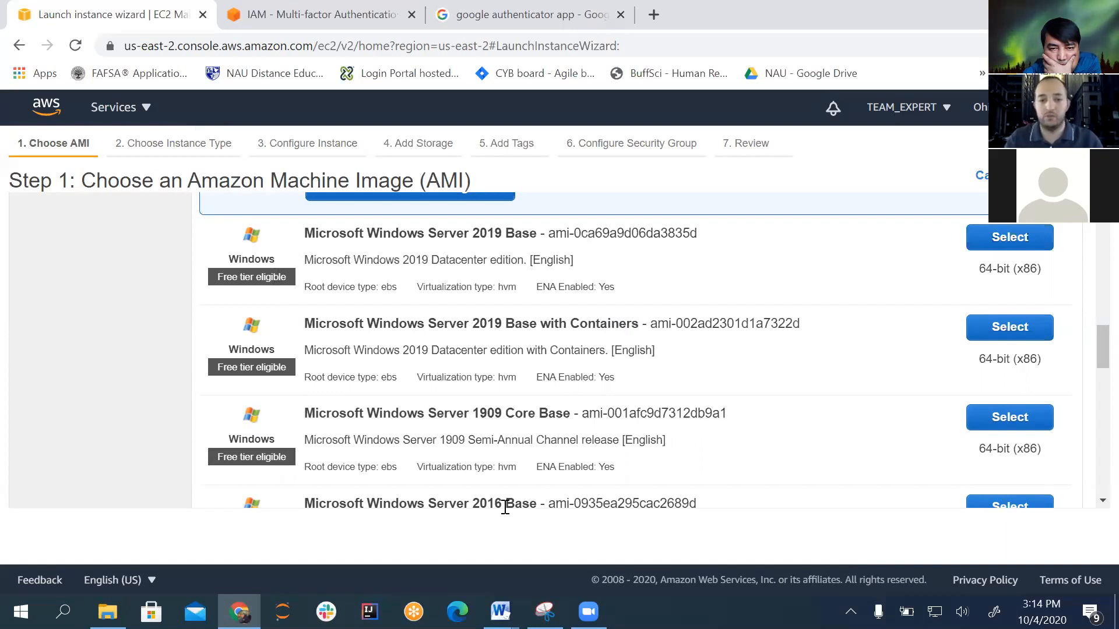
- Select Microsoft Windows Server 2019 Base as the machine image
{"action": "left_click", "coordinate": [982, 239]}
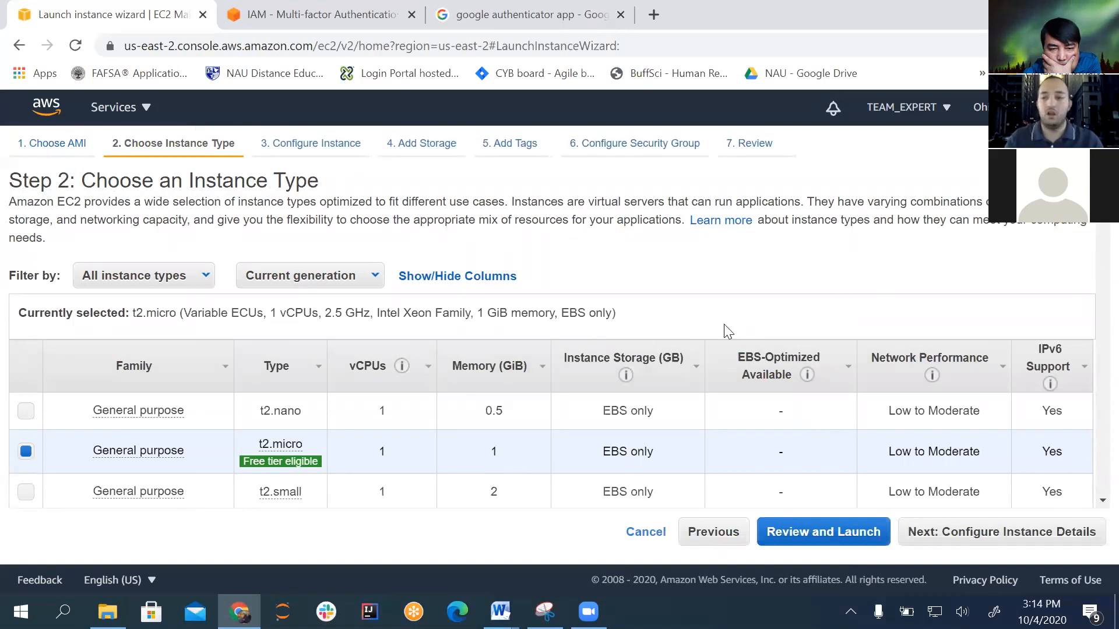
{"action": "scroll", "coordinate": [532, 353], "scroll_direction": "down", "scroll_amount": 3}
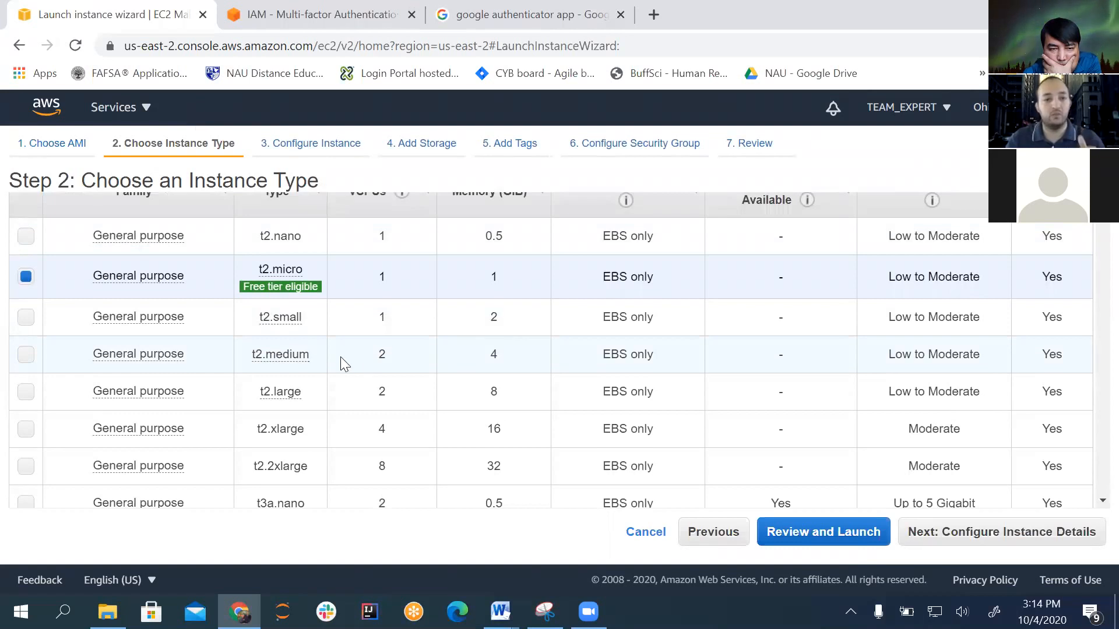
{"action": "mouse_move", "coordinate": [305, 293]}
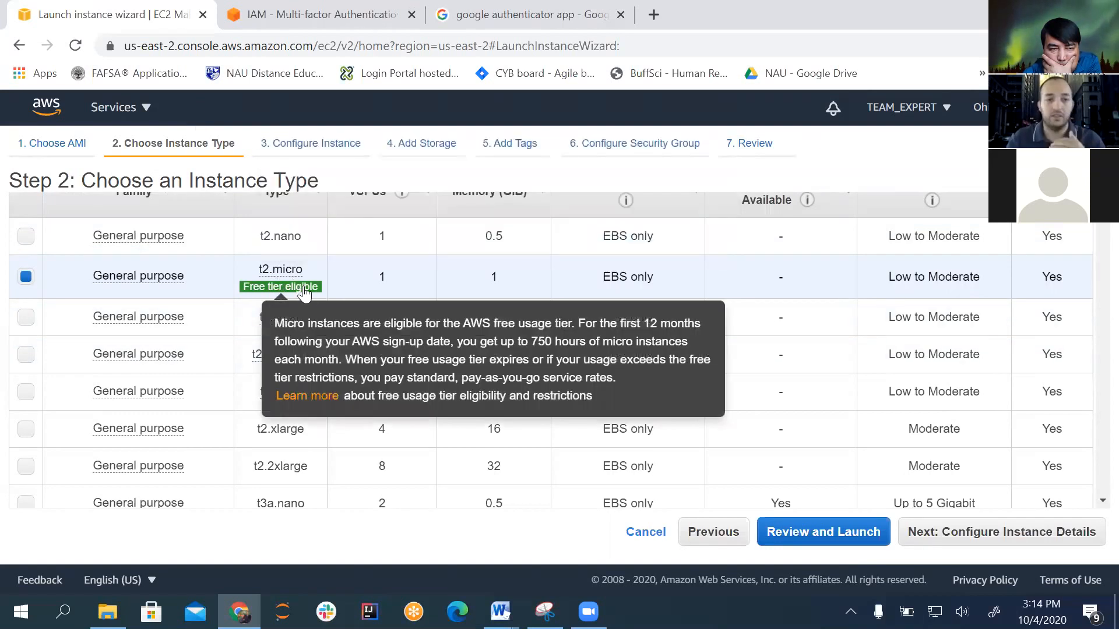
{"action": "scroll", "coordinate": [343, 282], "scroll_direction": "up", "scroll_amount": 2}
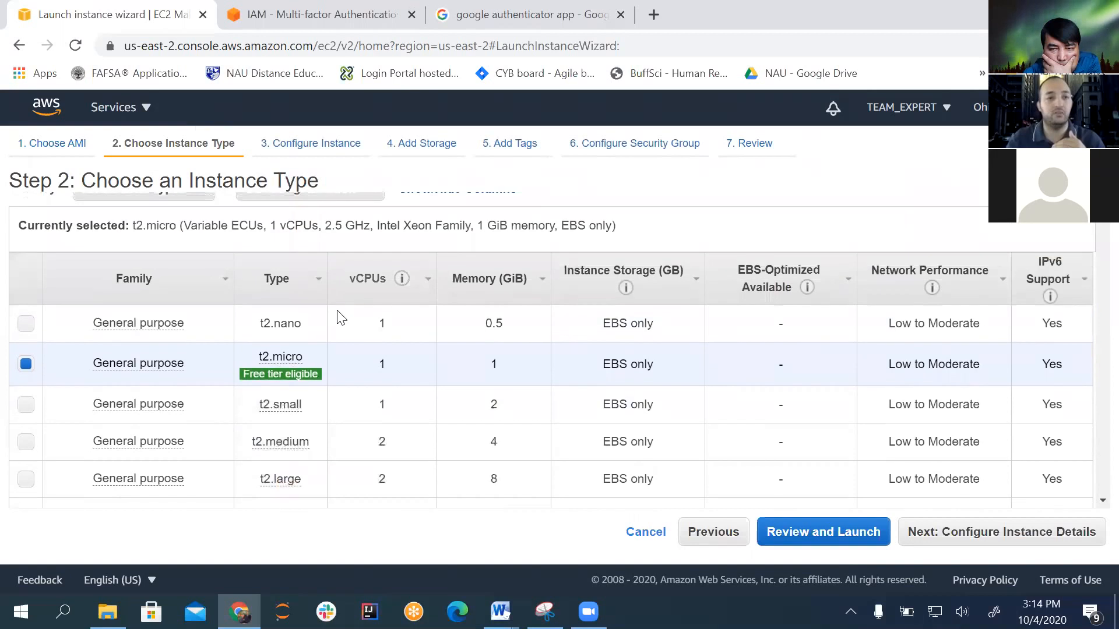
{"action": "scroll", "coordinate": [337, 323], "scroll_direction": "up", "scroll_amount": 2}
{"action": "scroll", "coordinate": [295, 393], "scroll_direction": "down", "scroll_amount": 2}
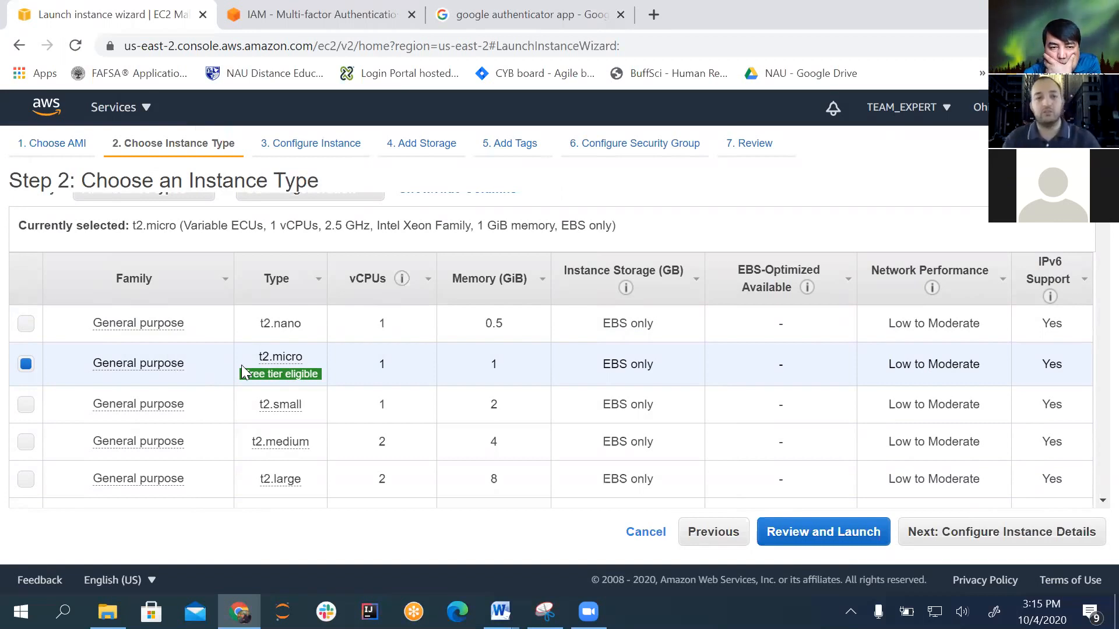
- Keep the free-tier t2.micro instance type and advance to Configure Instance Details
{"action": "scroll", "coordinate": [232, 395], "scroll_direction": "down", "scroll_amount": 3}
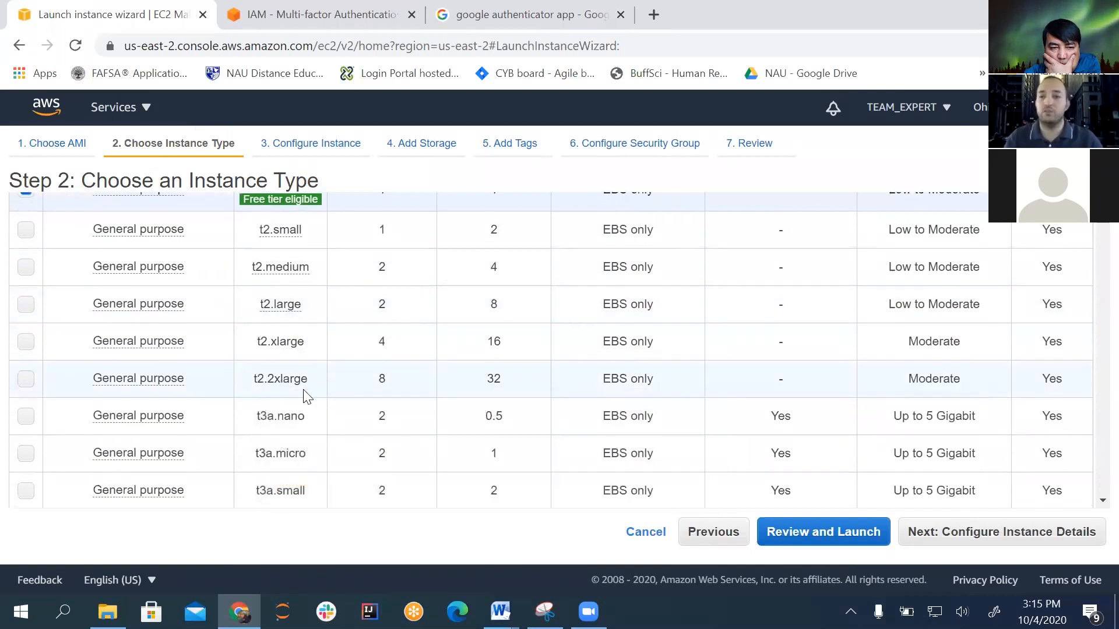
{"action": "scroll", "coordinate": [309, 393], "scroll_direction": "down", "scroll_amount": 3}
{"action": "scroll", "coordinate": [309, 393], "scroll_direction": "down", "scroll_amount": 6}
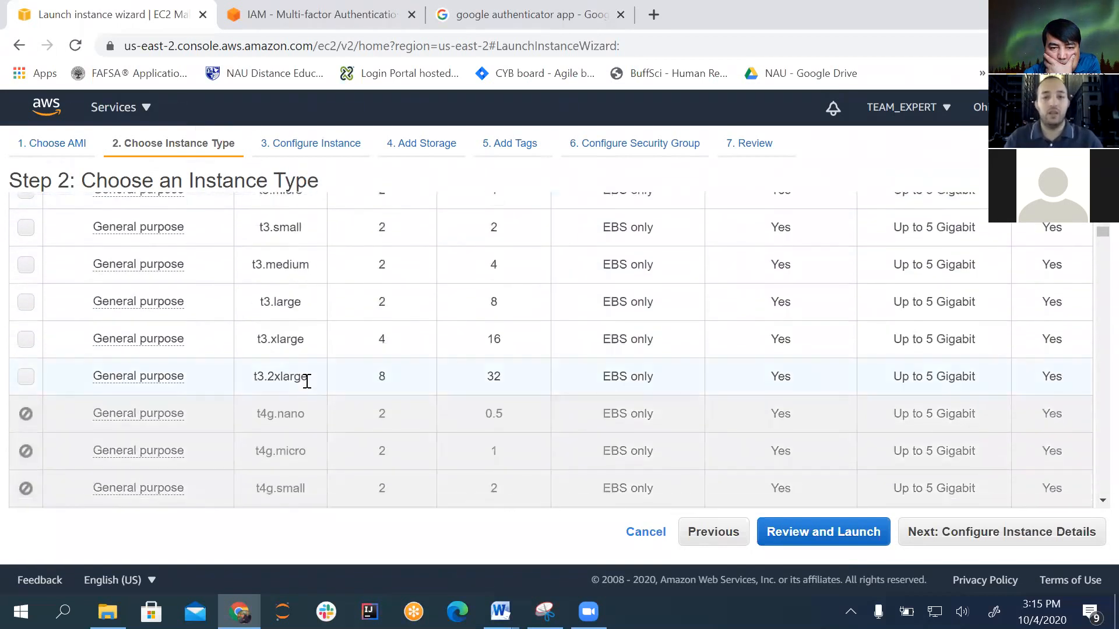
{"action": "scroll", "coordinate": [305, 380], "scroll_direction": "down", "scroll_amount": 10}
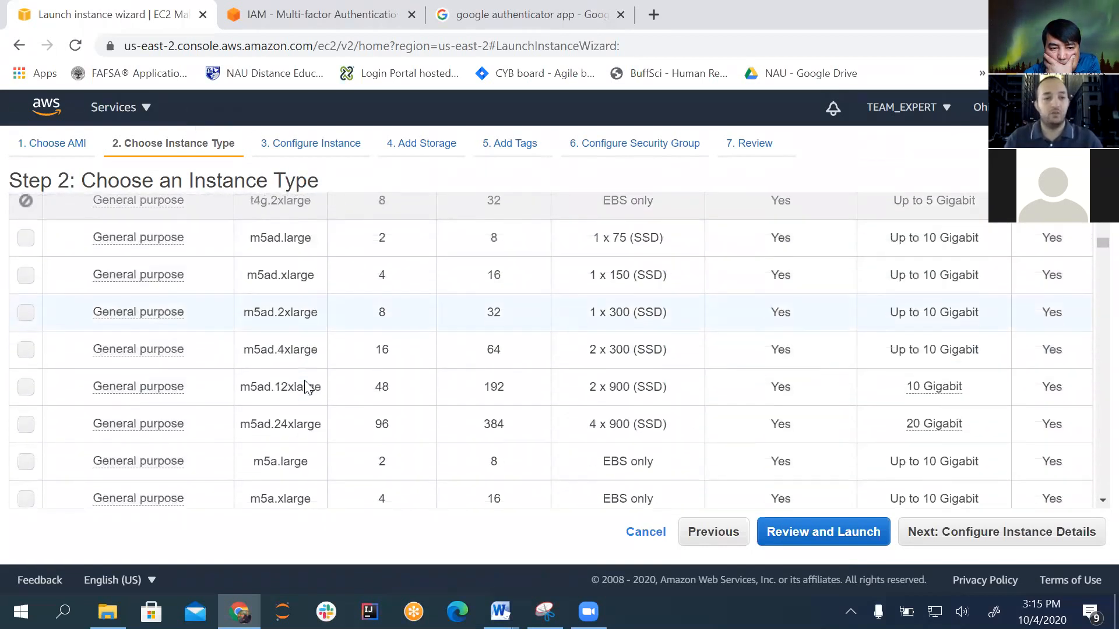
{"action": "scroll", "coordinate": [305, 377], "scroll_direction": "down", "scroll_amount": 7}
{"action": "scroll", "coordinate": [304, 376], "scroll_direction": "down", "scroll_amount": 15}
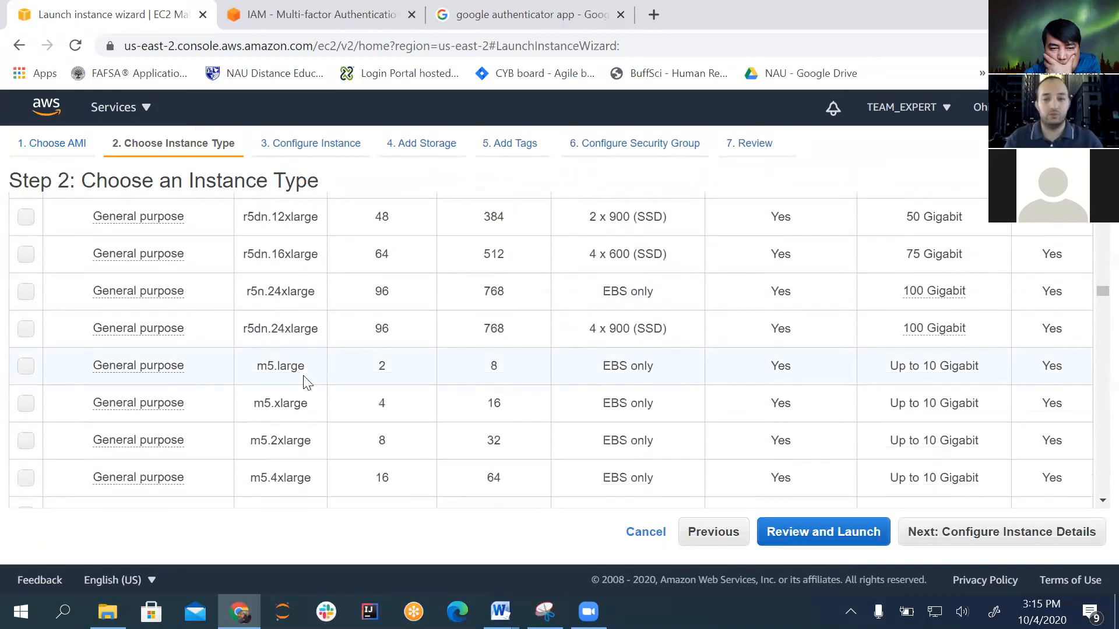
{"action": "scroll", "coordinate": [305, 373], "scroll_direction": "down", "scroll_amount": 15}
{"action": "scroll", "coordinate": [307, 370], "scroll_direction": "down", "scroll_amount": 15}
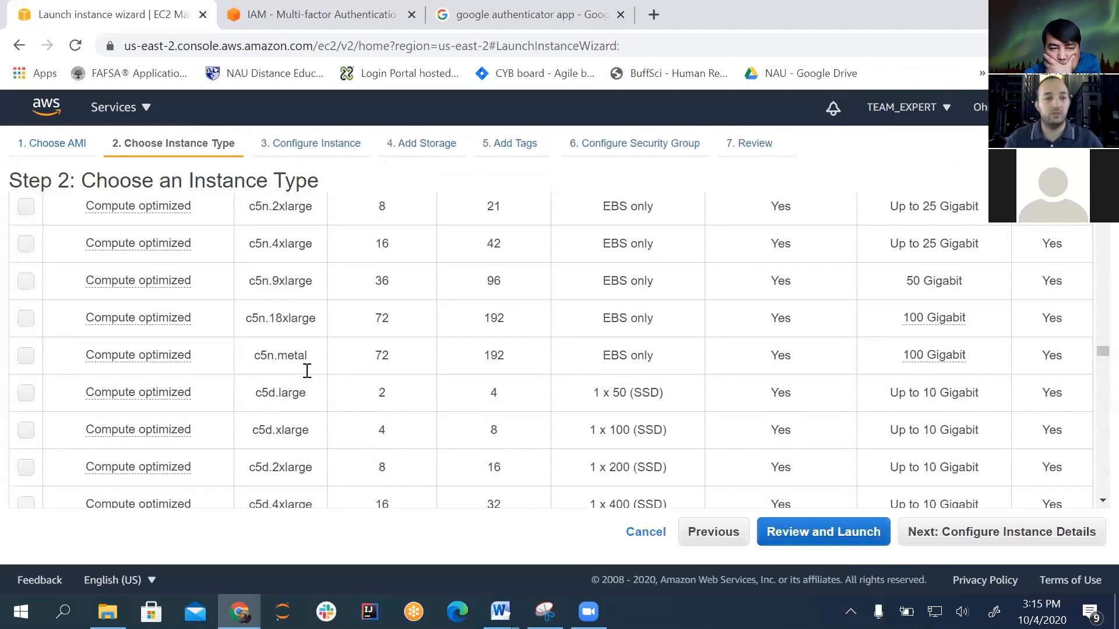
{"action": "scroll", "coordinate": [437, 375], "scroll_direction": "down", "scroll_amount": 5}
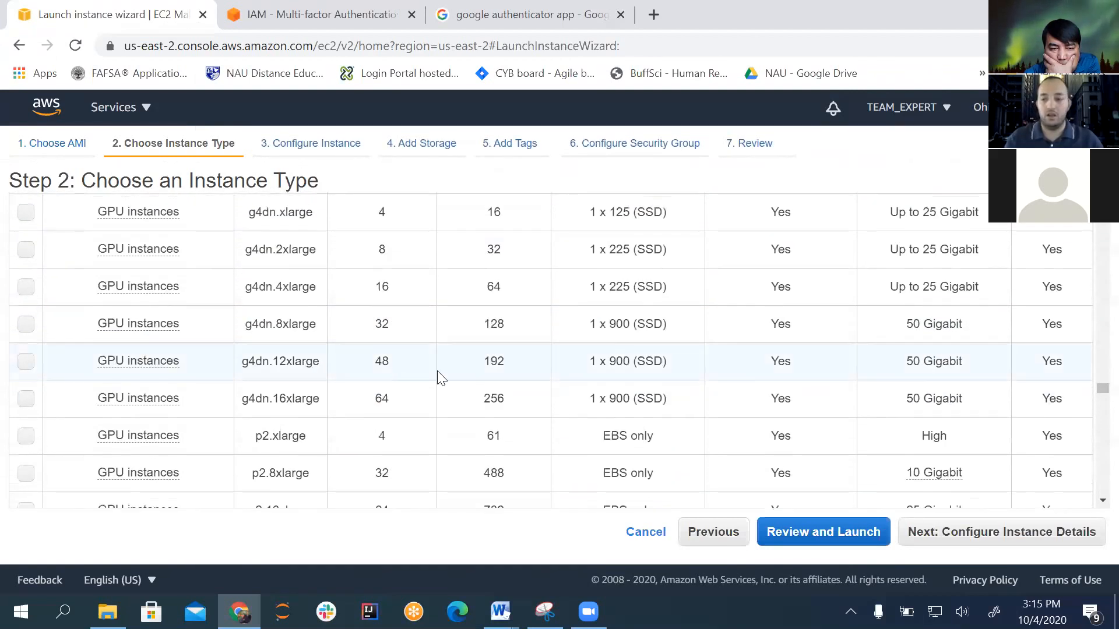
{"action": "scroll", "coordinate": [536, 424], "scroll_direction": "down", "scroll_amount": 2}
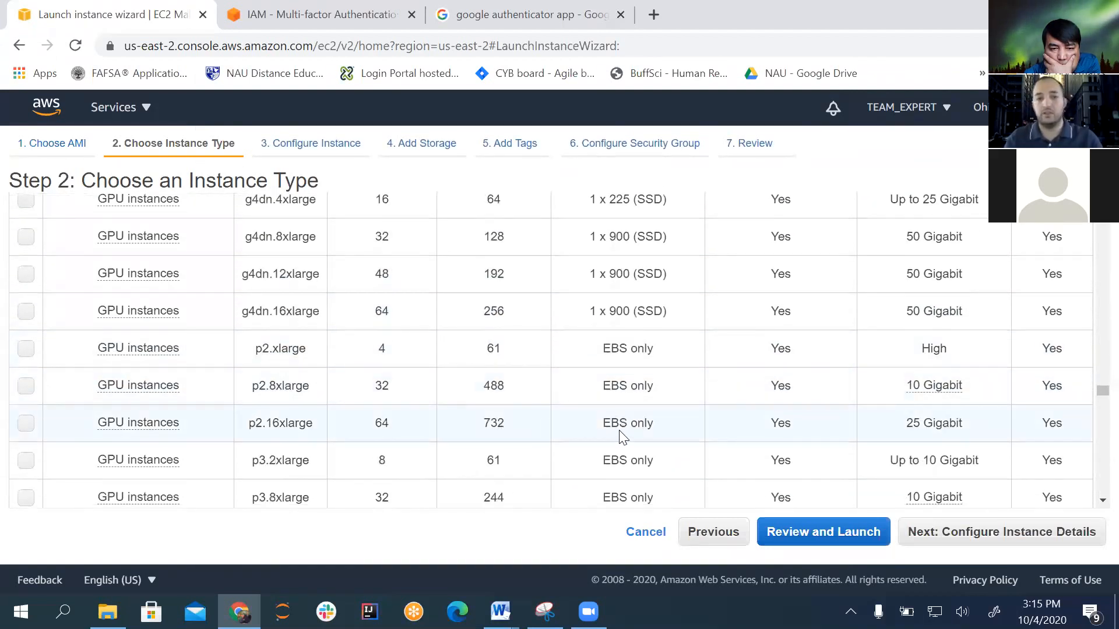
{"action": "left_click", "coordinate": [960, 534]}
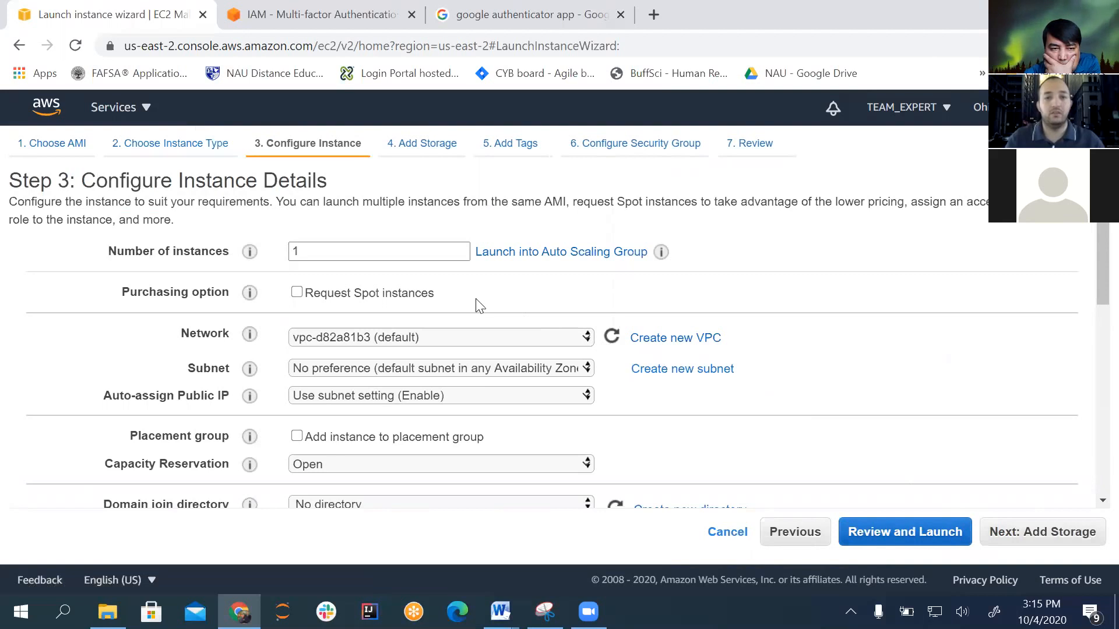
{"action": "left_click", "coordinate": [327, 247]}
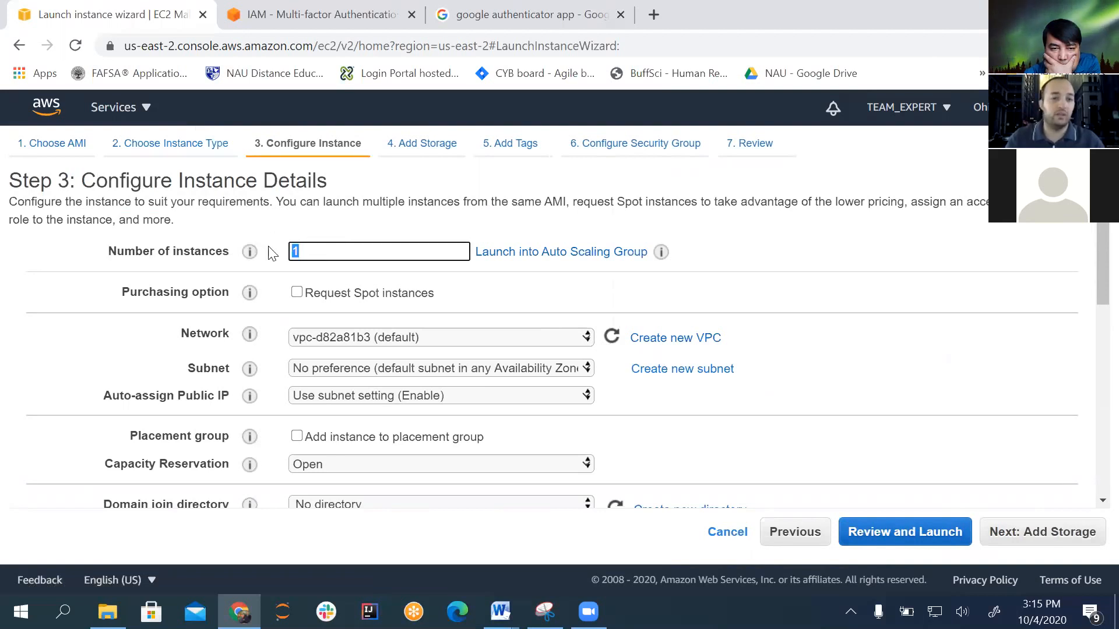
{"action": "left_click", "coordinate": [604, 290]}
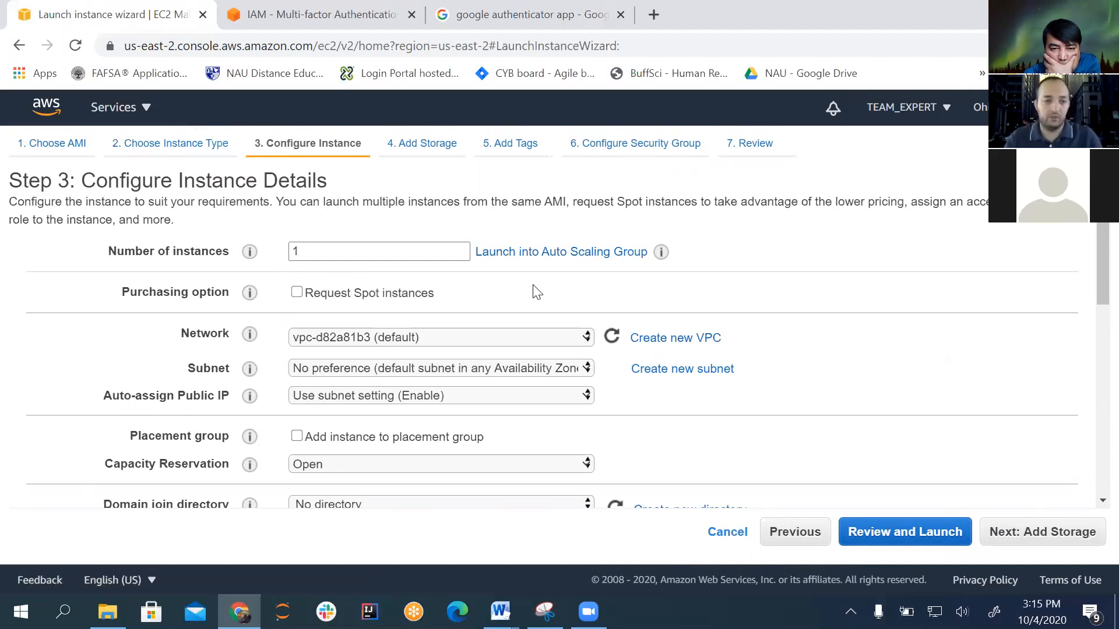
{"action": "scroll", "coordinate": [537, 293], "scroll_direction": "down", "scroll_amount": 1}
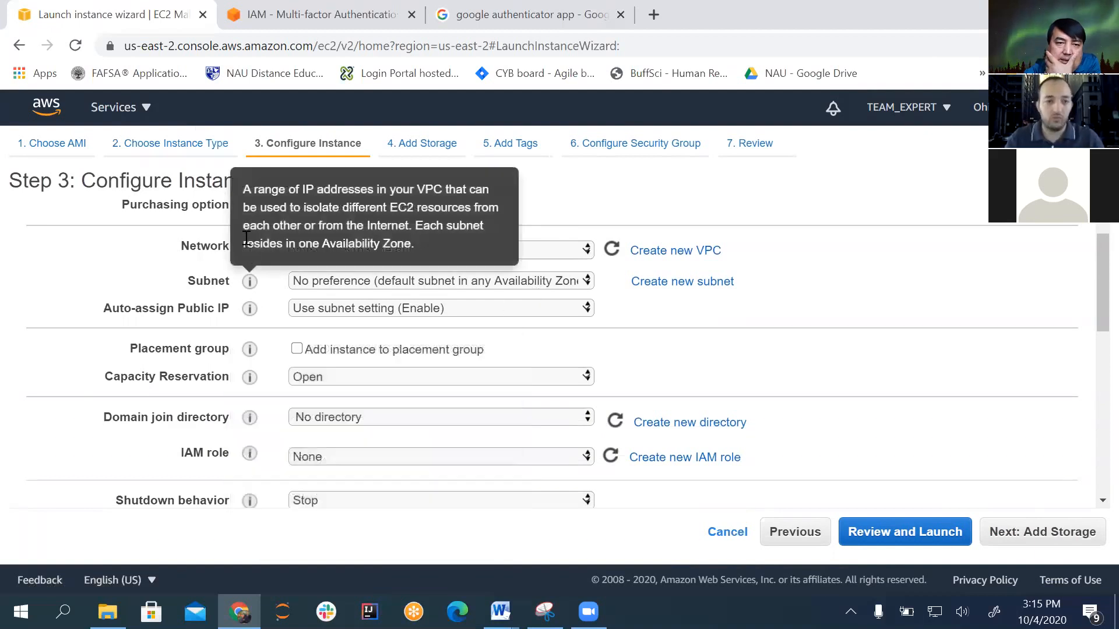
{"action": "scroll", "coordinate": [126, 304], "scroll_direction": "up", "scroll_amount": 1}
{"action": "mouse_move", "coordinate": [248, 253]}
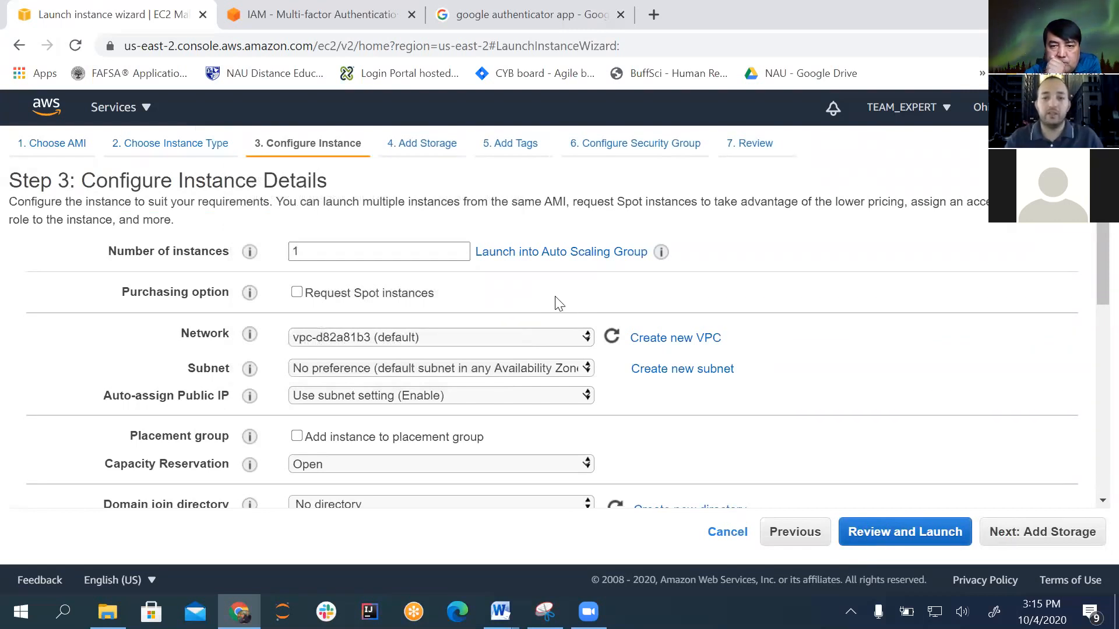
{"action": "scroll", "coordinate": [554, 297], "scroll_direction": "down", "scroll_amount": 1}
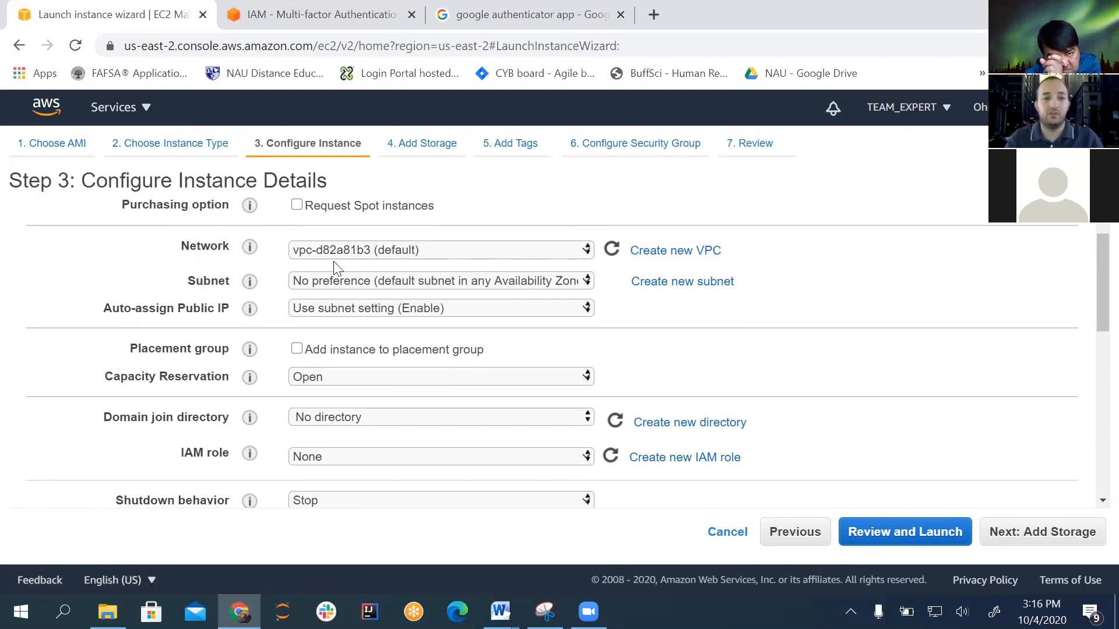
{"action": "scroll", "coordinate": [340, 265], "scroll_direction": "down", "scroll_amount": 1}
{"action": "scroll", "coordinate": [373, 270], "scroll_direction": "up", "scroll_amount": 1}
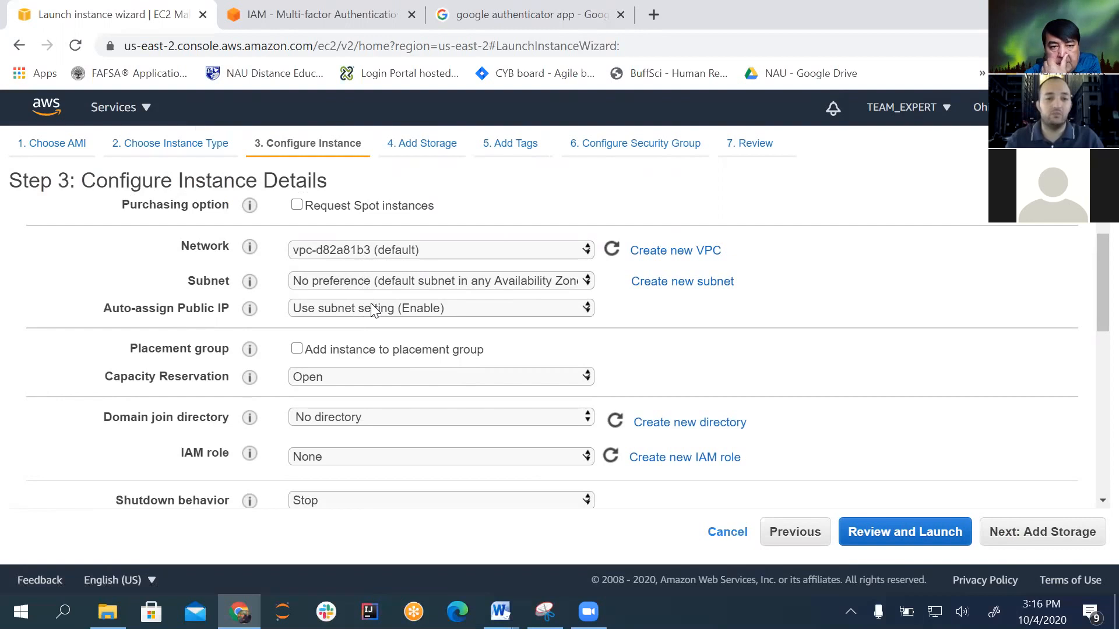
{"action": "scroll", "coordinate": [405, 308], "scroll_direction": "down", "scroll_amount": 1}
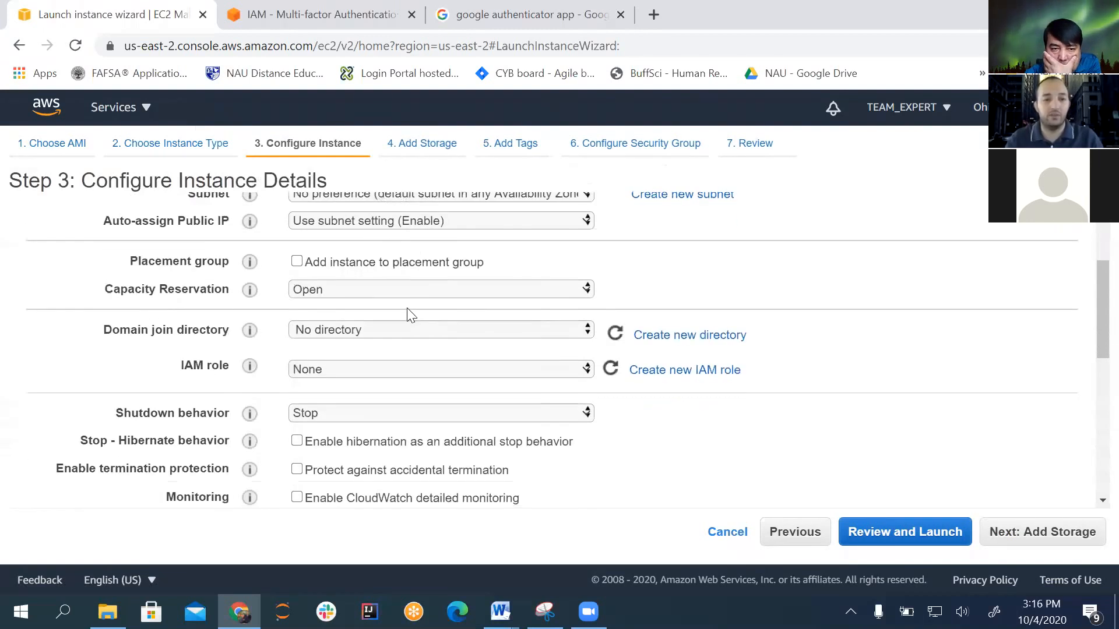
{"action": "scroll", "coordinate": [407, 309], "scroll_direction": "down", "scroll_amount": 1}
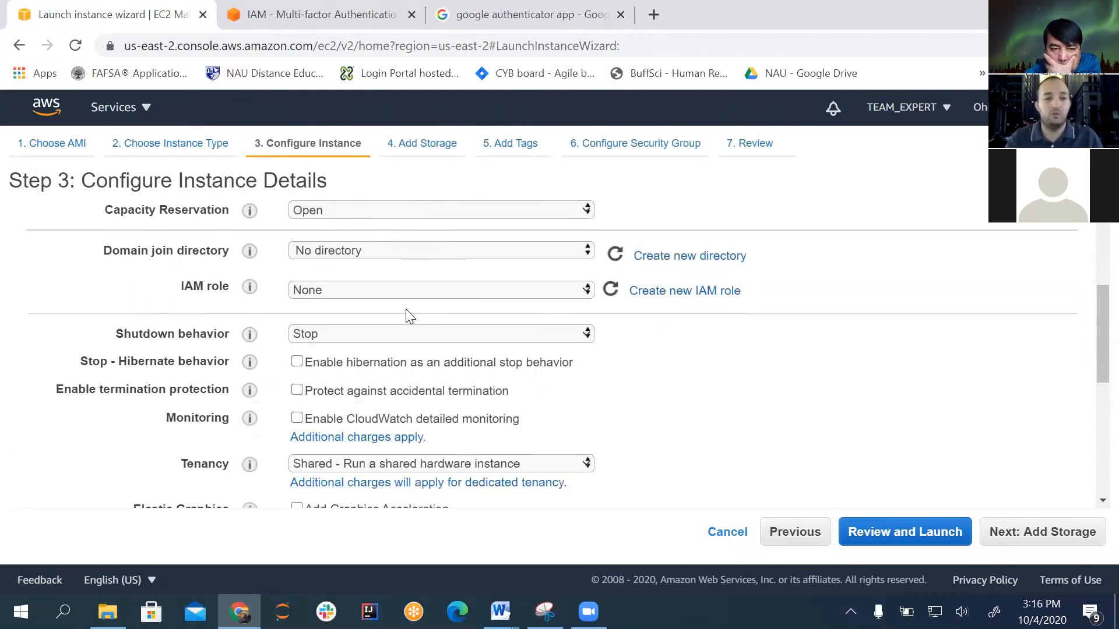
{"action": "scroll", "coordinate": [405, 315], "scroll_direction": "down", "scroll_amount": 2}
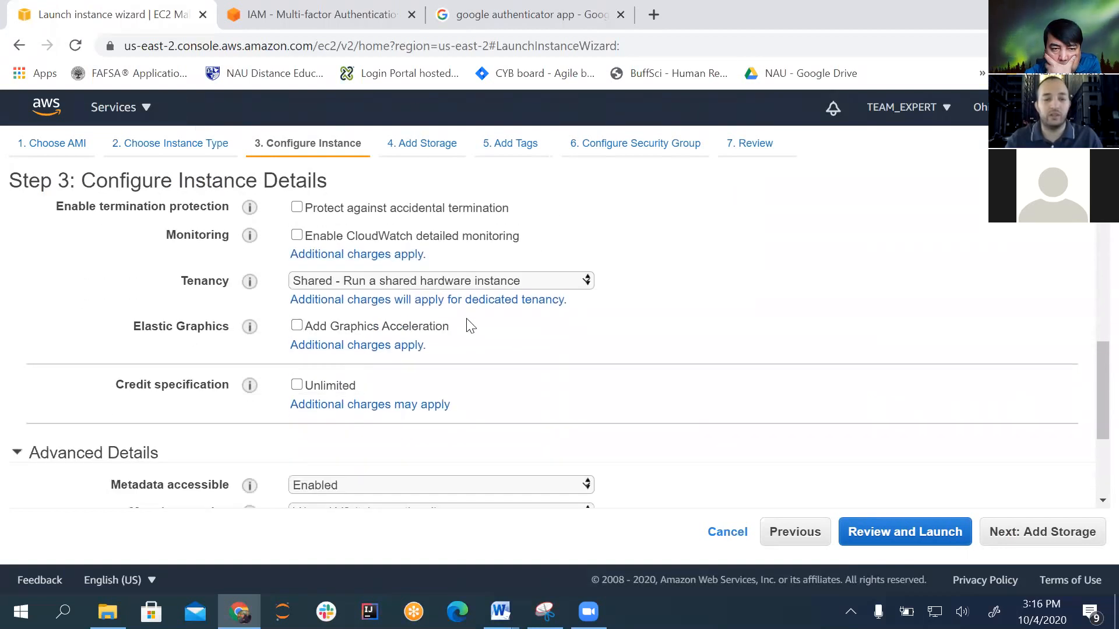
{"action": "scroll", "coordinate": [466, 324], "scroll_direction": "down", "scroll_amount": 2}
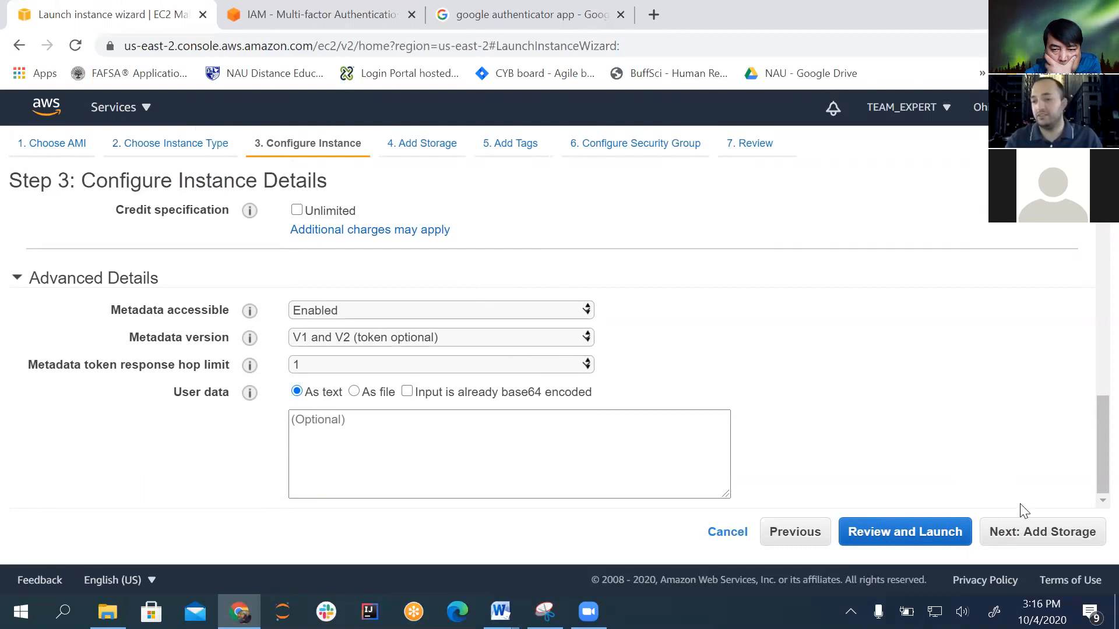
- Leave the 30 GiB gp2 root volume unchanged and advance to Step 5: Add Tags
{"action": "left_click", "coordinate": [1026, 535]}
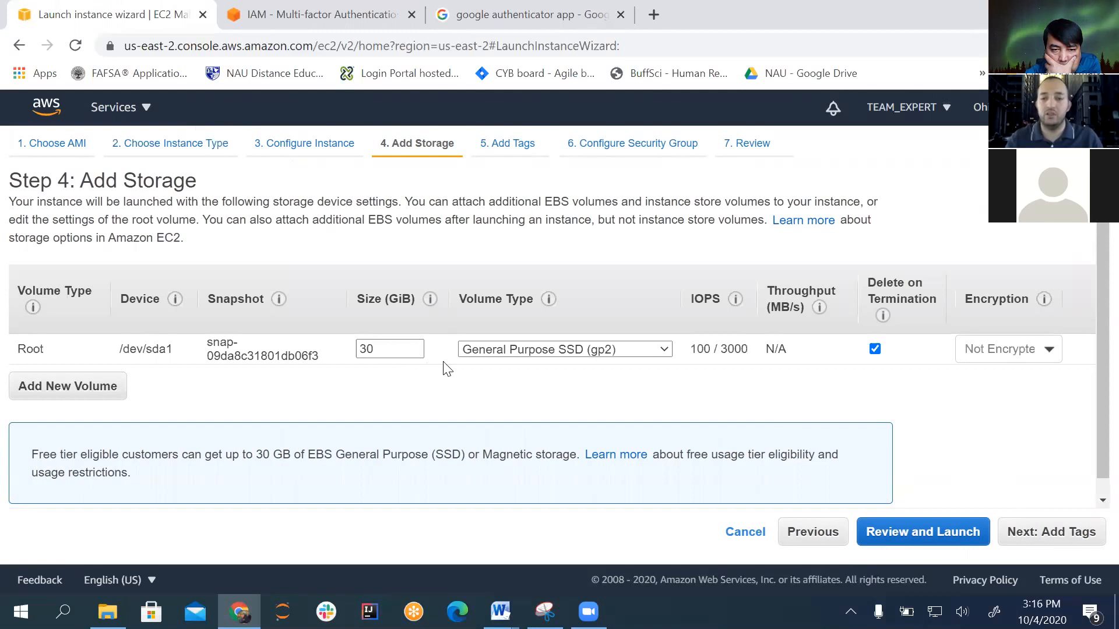
{"action": "scroll", "coordinate": [488, 369], "scroll_direction": "down", "scroll_amount": 1}
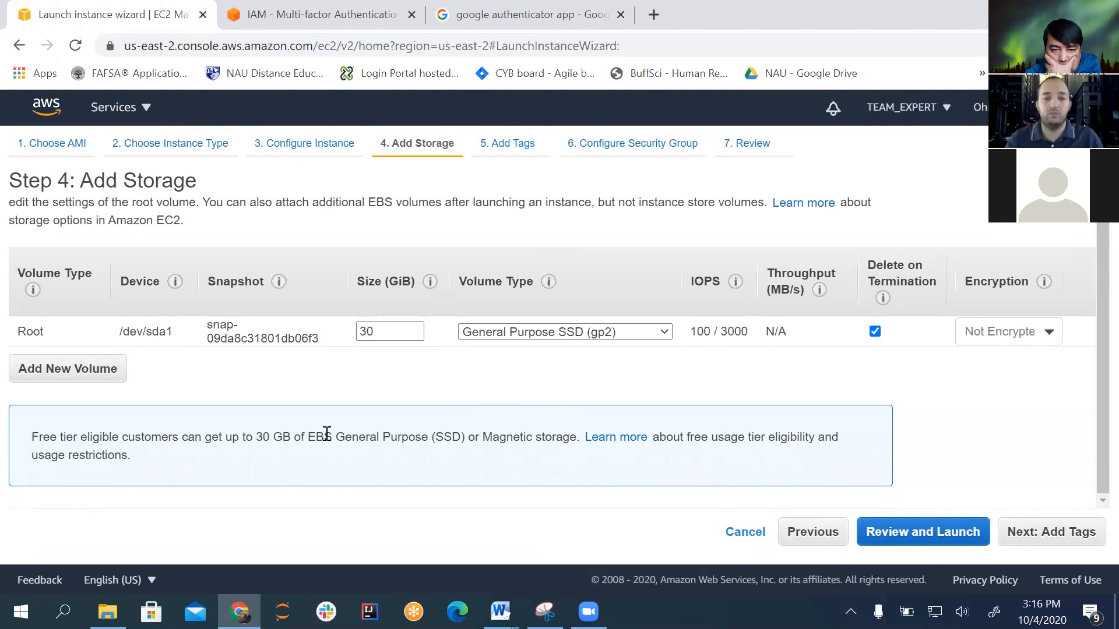
{"action": "left_click_drag", "start_coordinate": [37, 437], "coordinate": [144, 450]}
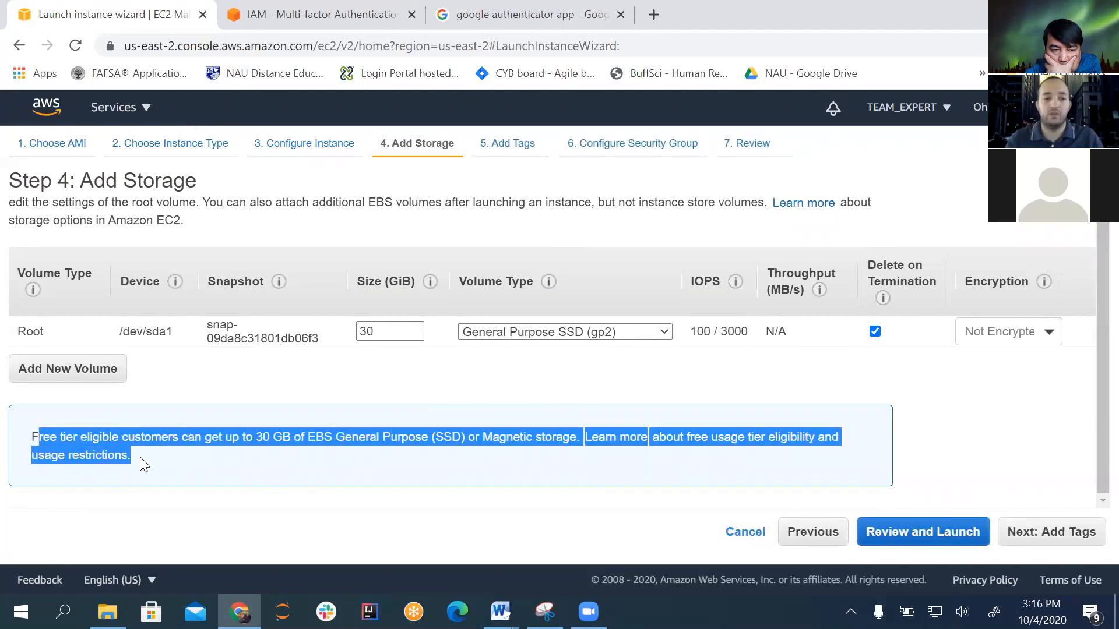
{"action": "left_click", "coordinate": [275, 458]}
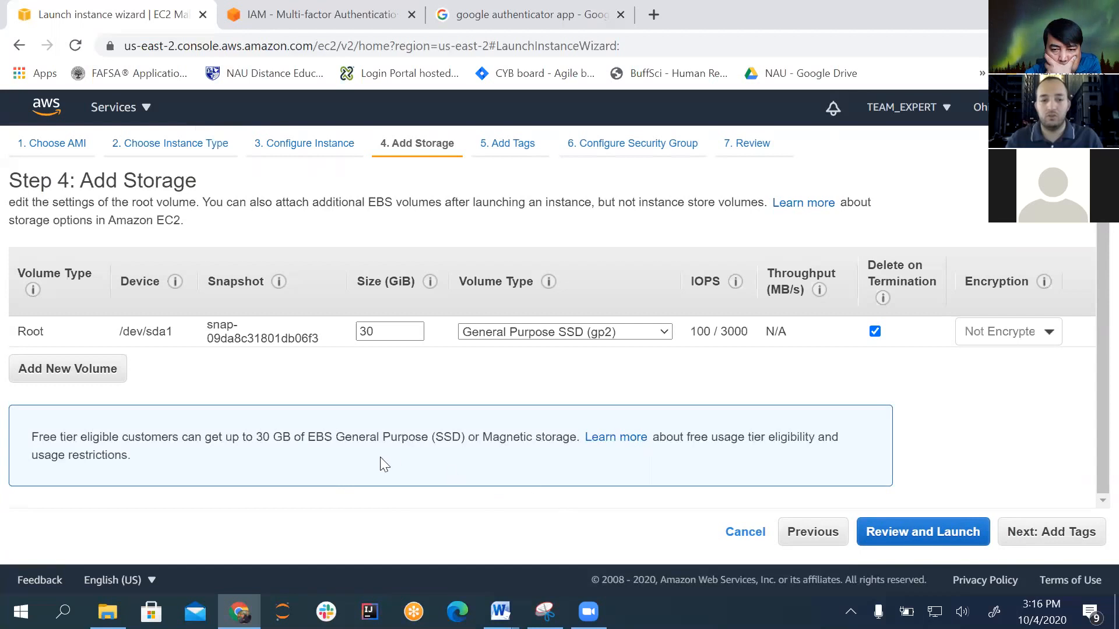
{"action": "left_click", "coordinate": [1022, 537]}
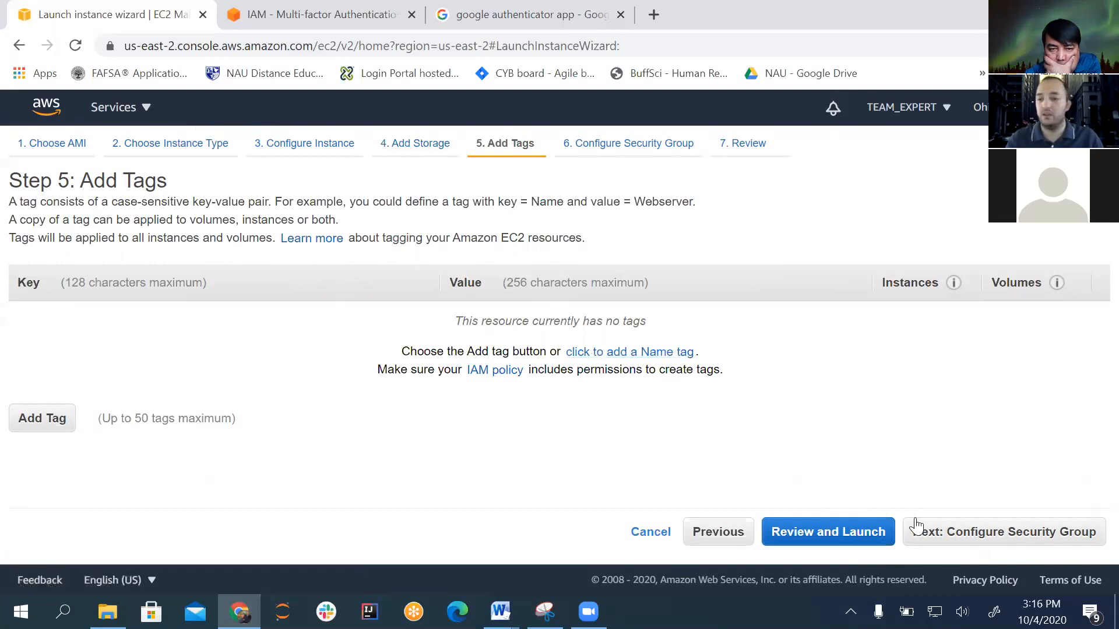
- Reach the security group step and keep RDP as the inbound rule type
{"action": "left_click", "coordinate": [979, 539]}
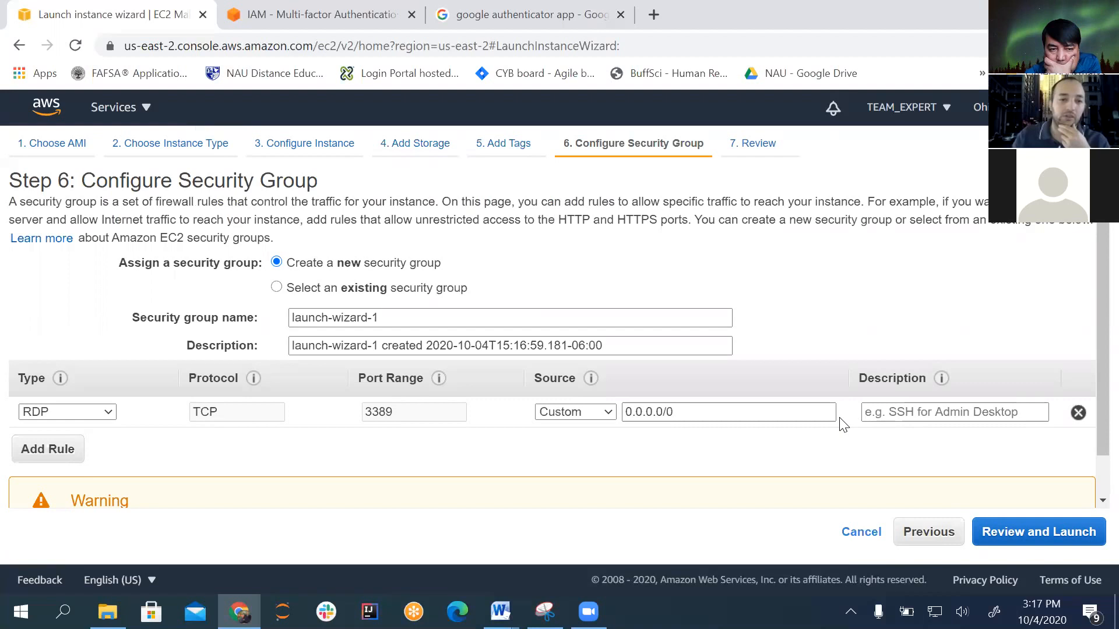
{"action": "scroll", "coordinate": [798, 439], "scroll_direction": "down", "scroll_amount": 1}
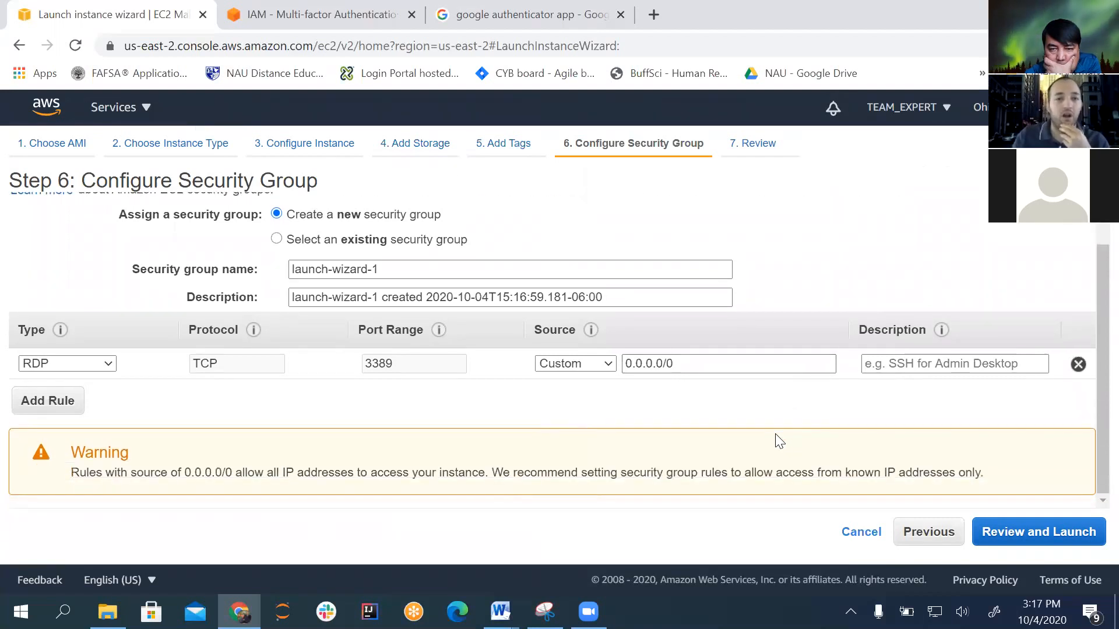
{"action": "scroll", "coordinate": [752, 437], "scroll_direction": "up", "scroll_amount": 1}
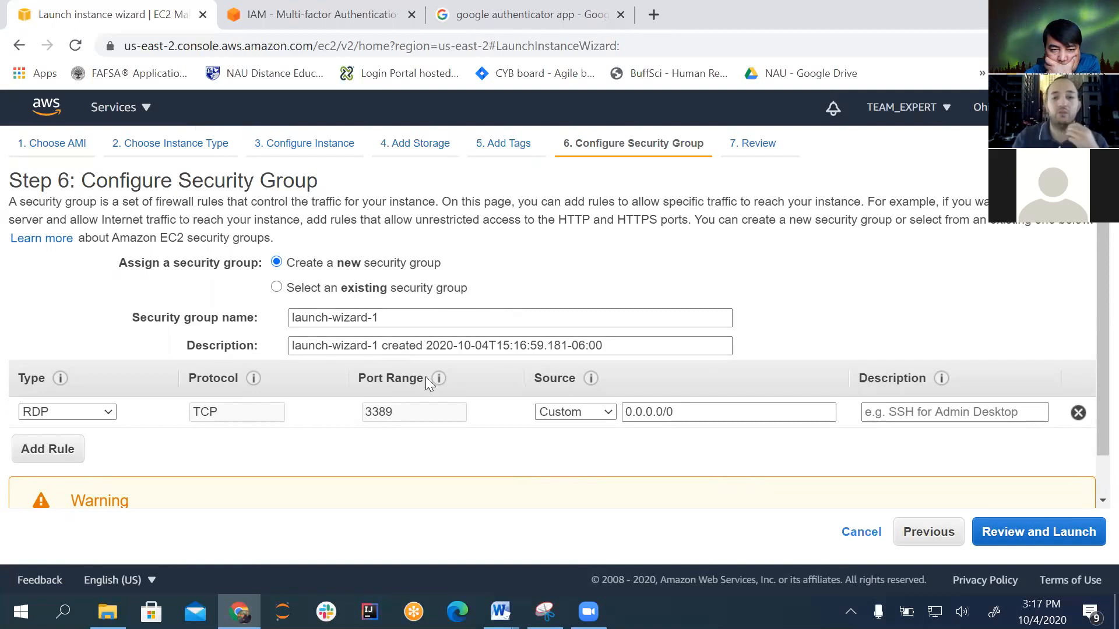
{"action": "scroll", "coordinate": [436, 394], "scroll_direction": "down", "scroll_amount": 1}
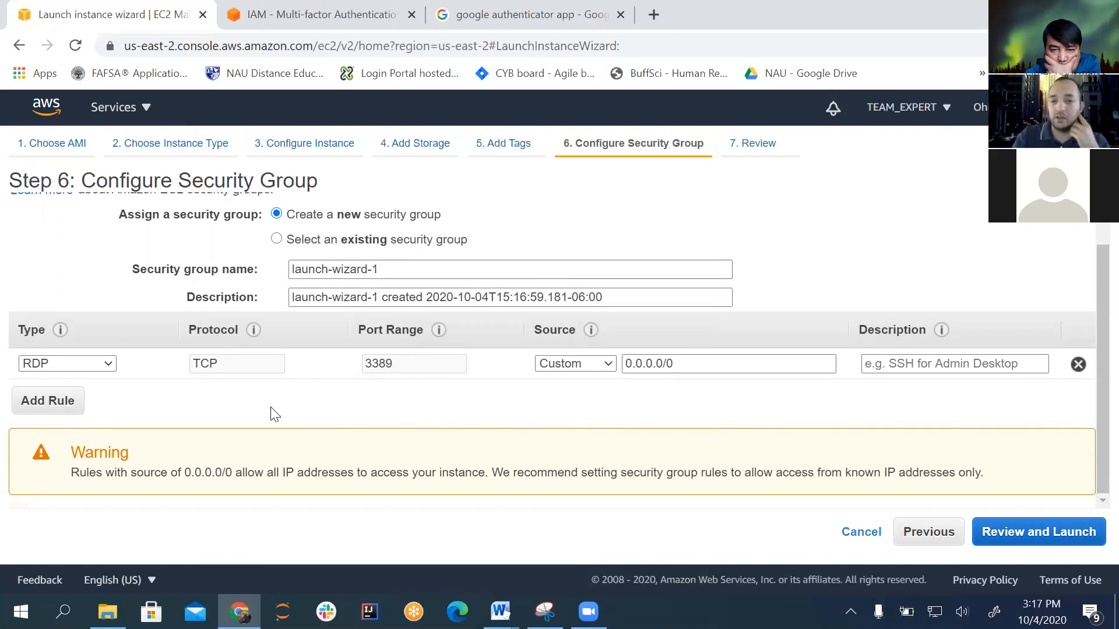
{"action": "left_click", "coordinate": [108, 364]}
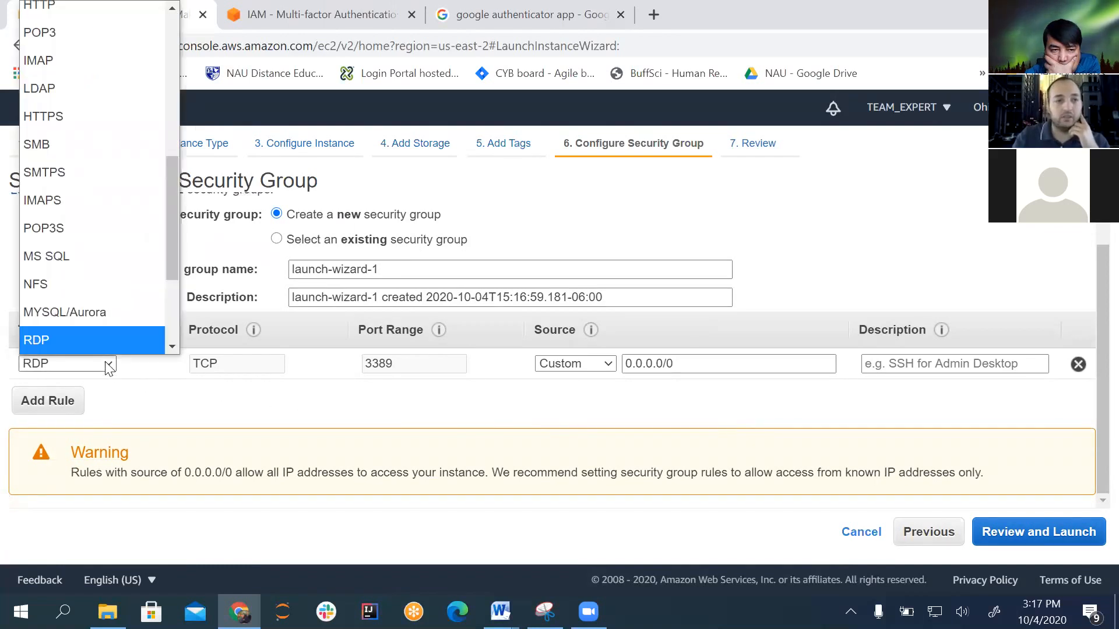
{"action": "left_click", "coordinate": [108, 367]}
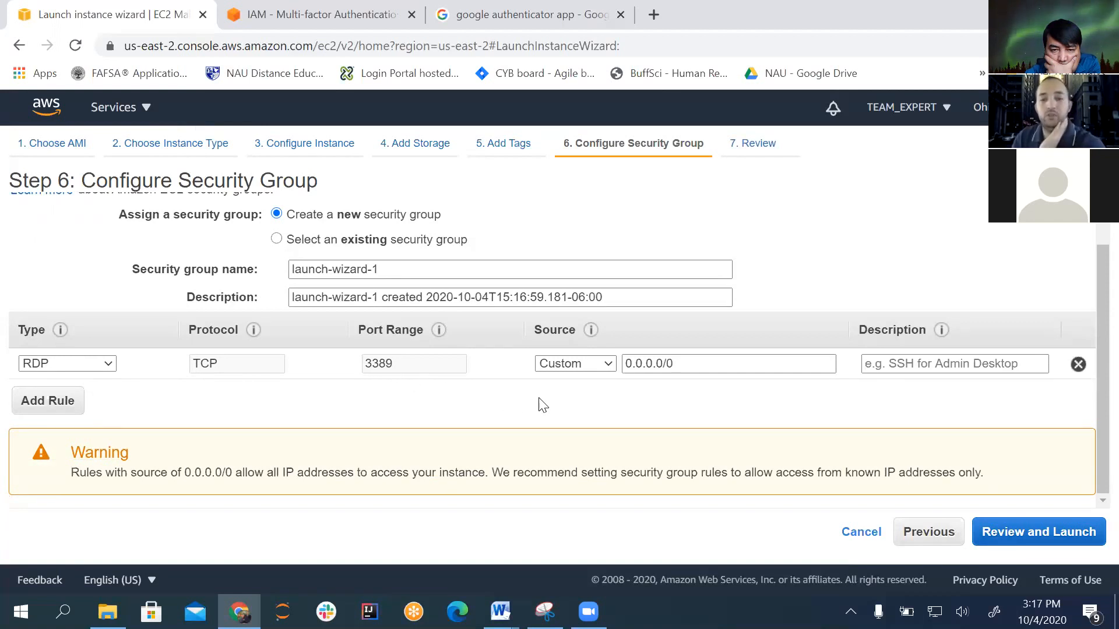
- Keep the custom 0.0.0.0/0 source for port 3389 and go to the launch review
{"action": "left_click", "coordinate": [611, 366]}
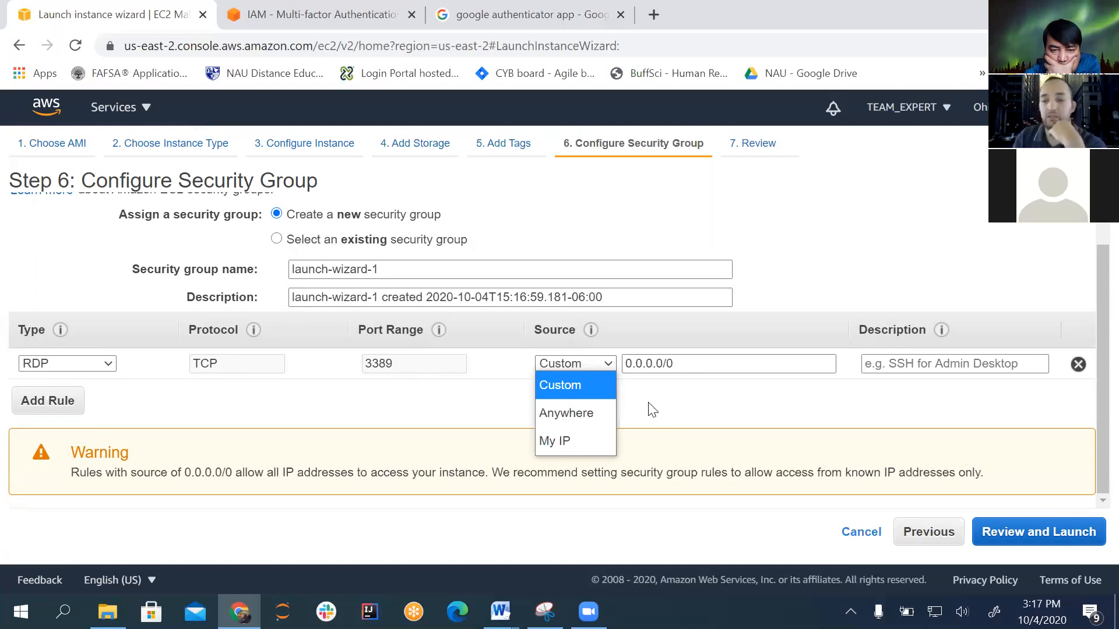
{"action": "left_click", "coordinate": [648, 403]}
{"action": "left_click", "coordinate": [590, 367]}
{"action": "left_click", "coordinate": [664, 411]}
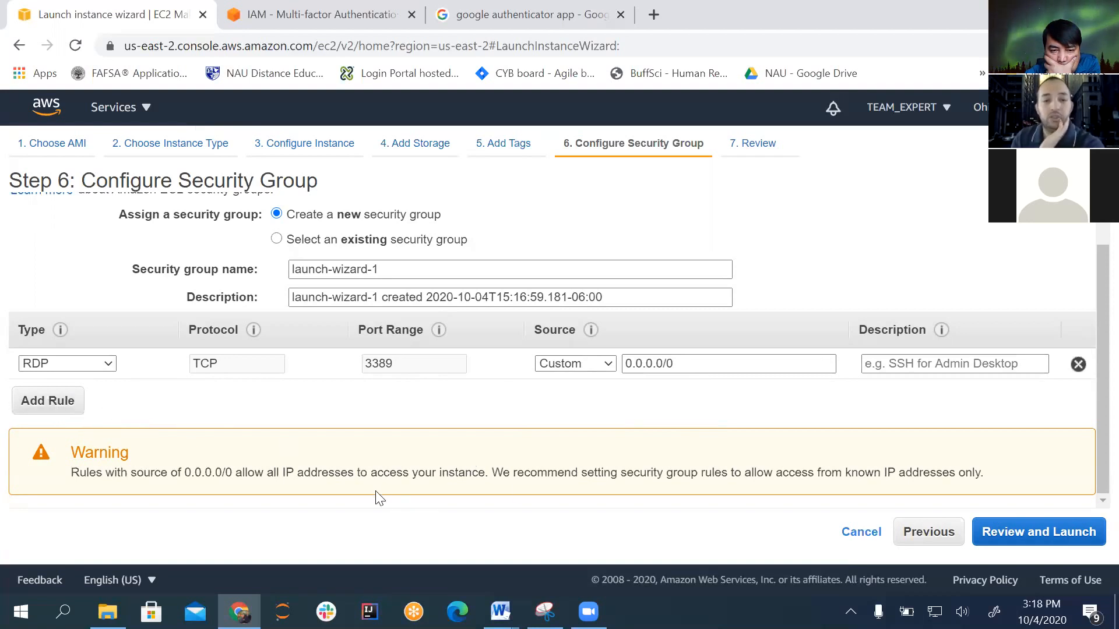
{"action": "left_click_drag", "start_coordinate": [176, 472], "coordinate": [330, 473]}
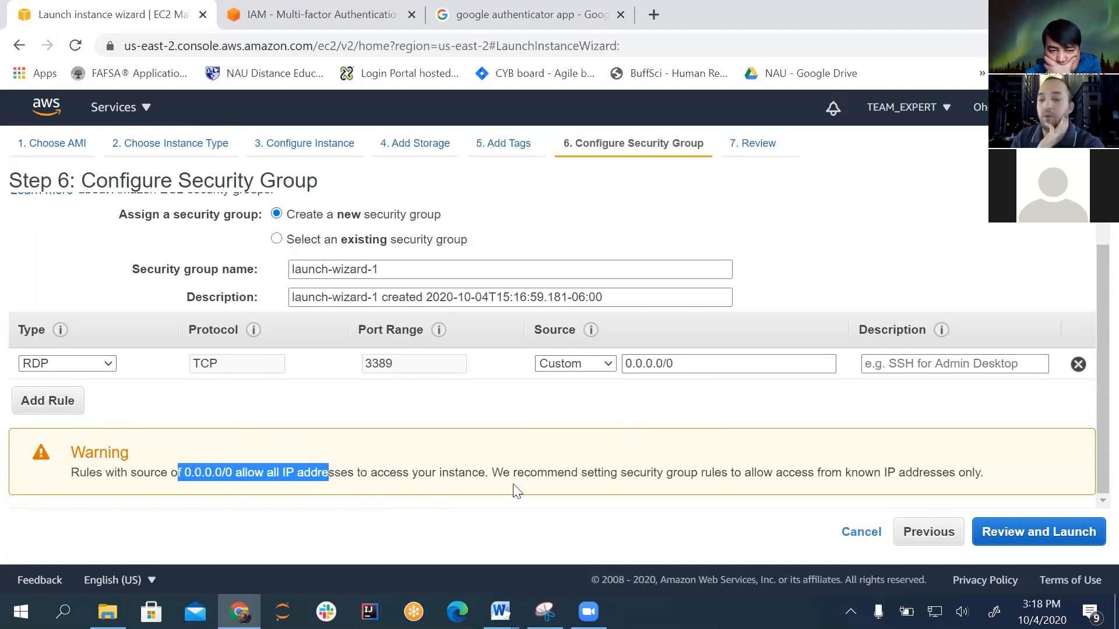
{"action": "left_click", "coordinate": [999, 533]}
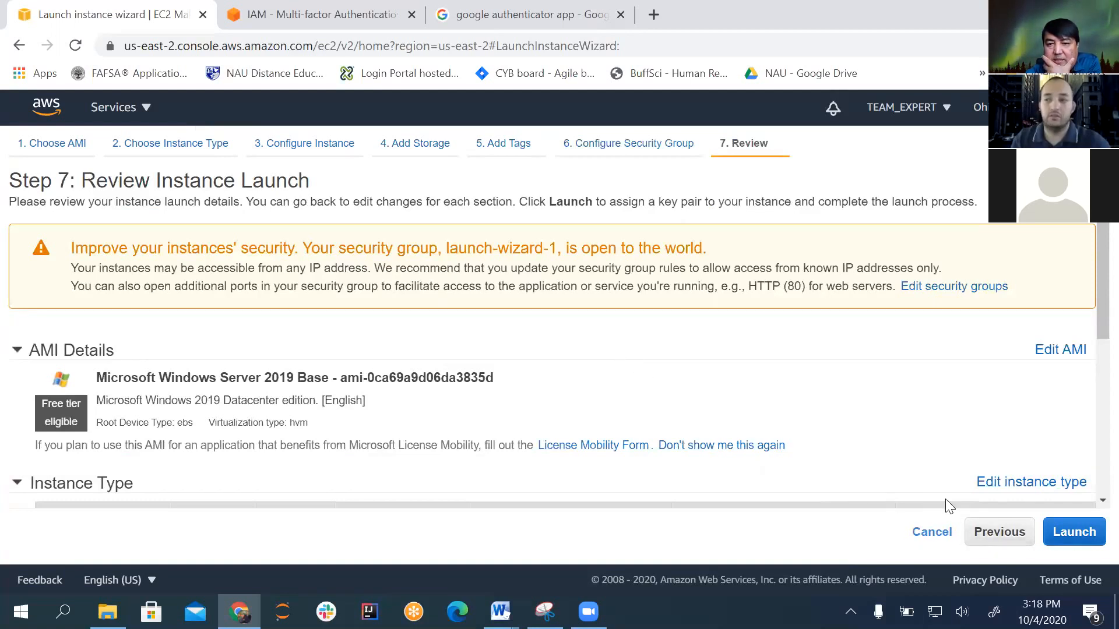
- Give the RDP rule the description TEAM_EXPERT and verify it under Security Groups on review
{"action": "left_click", "coordinate": [999, 532]}
{"action": "left_click", "coordinate": [912, 412]}
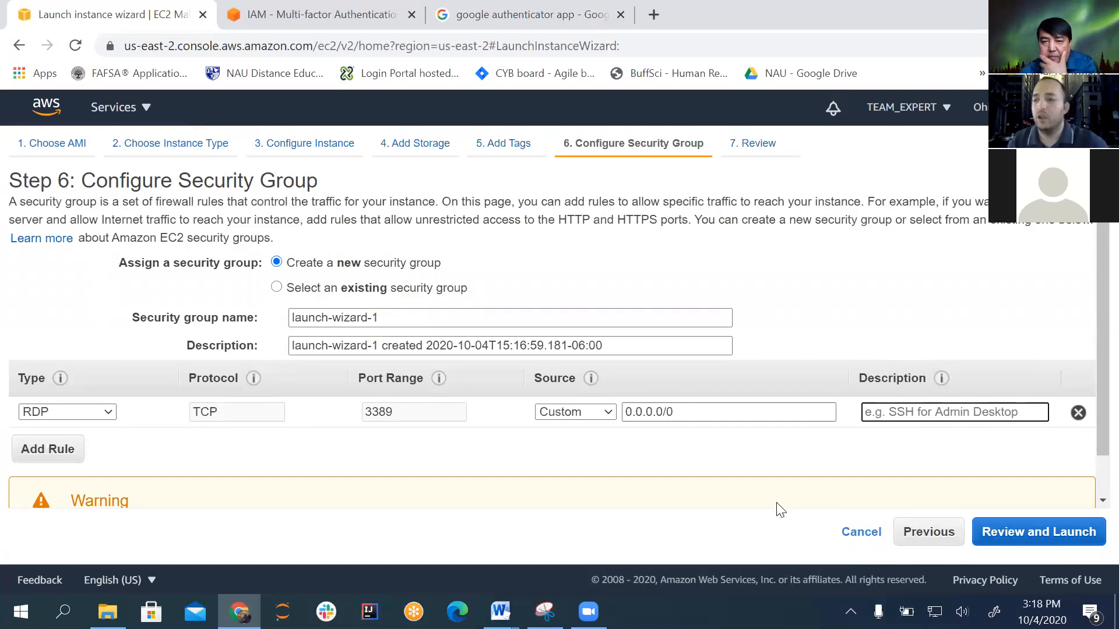
{"action": "type", "text": "TEAM_EX"}
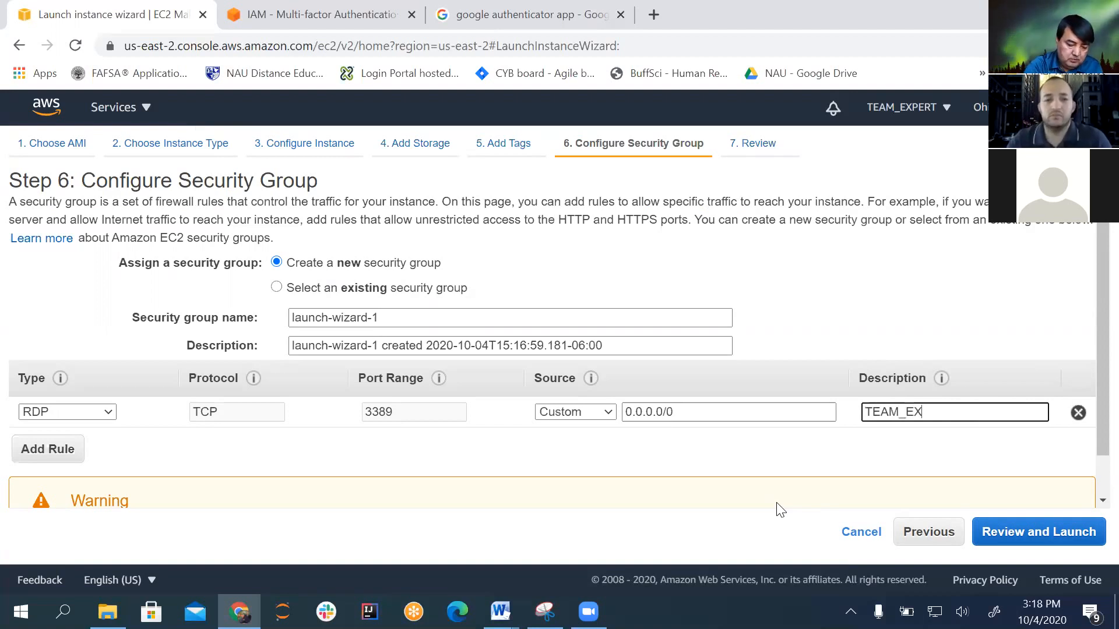
{"action": "type", "text": "PERT"}
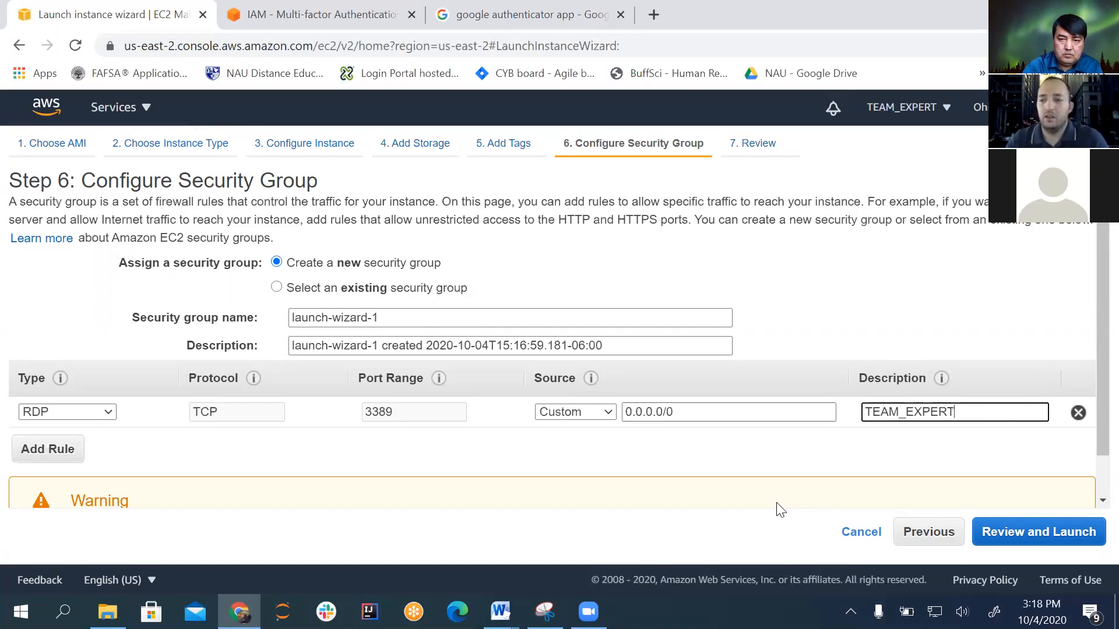
{"action": "left_click", "coordinate": [1017, 539]}
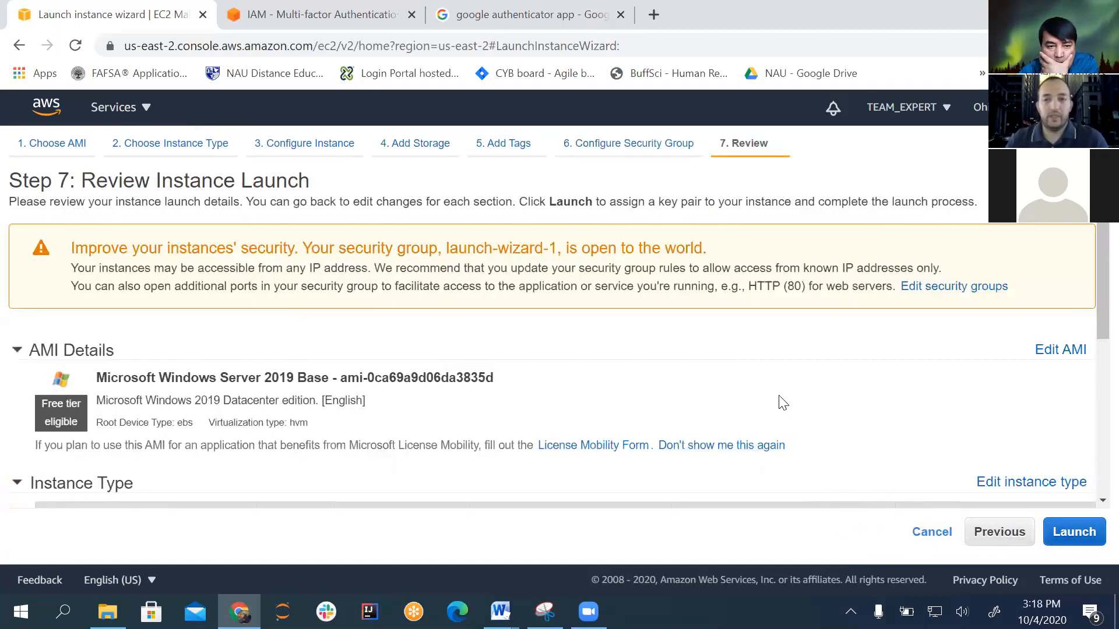
{"action": "scroll", "coordinate": [774, 390], "scroll_direction": "down", "scroll_amount": 2}
{"action": "scroll", "coordinate": [773, 391], "scroll_direction": "down", "scroll_amount": 2}
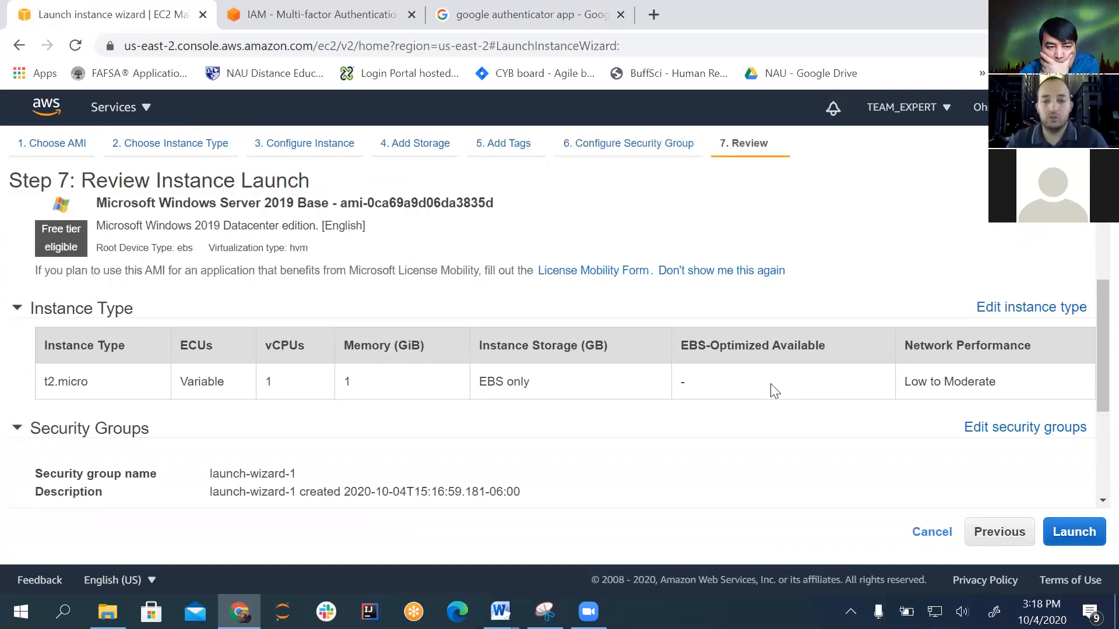
{"action": "scroll", "coordinate": [774, 390], "scroll_direction": "down", "scroll_amount": 3}
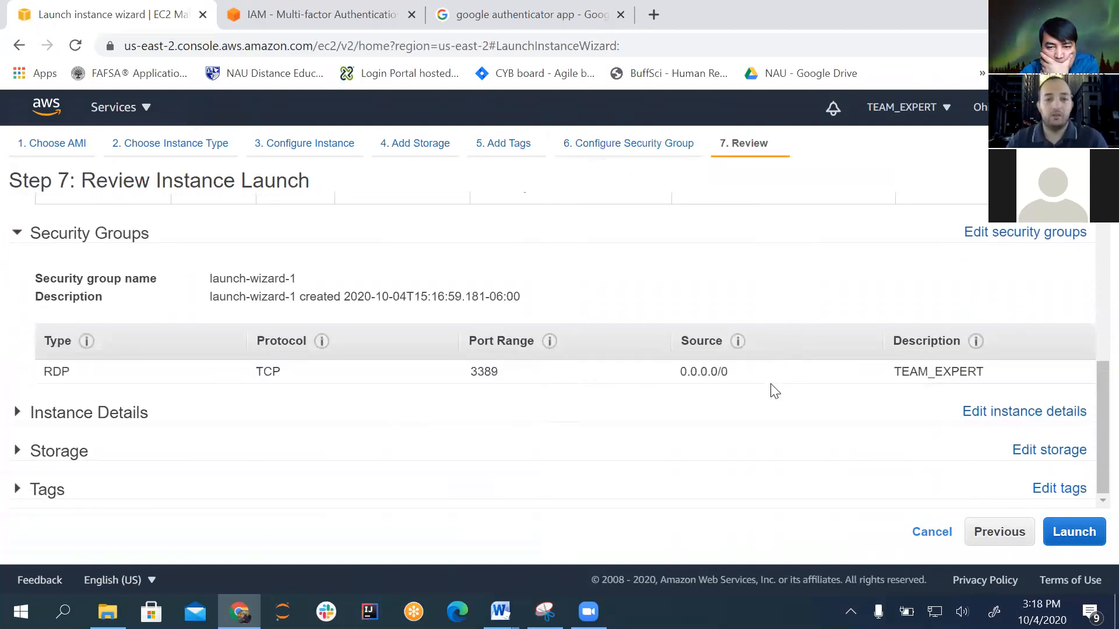